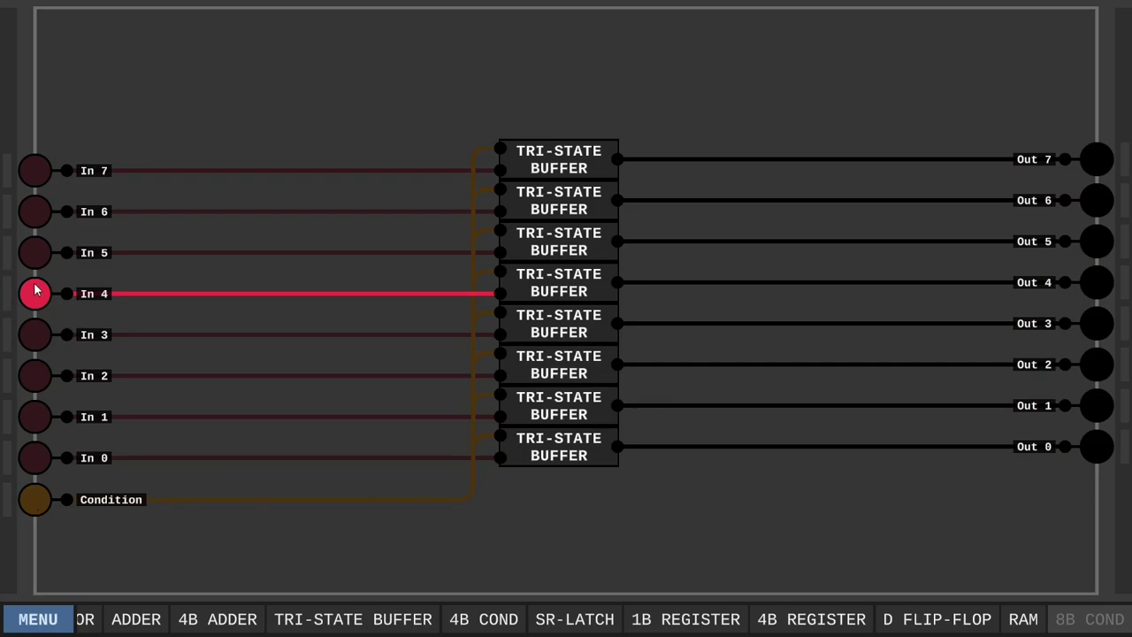
Step: Save the eight-buffer circuit as the chip 8B COND
{"action": "key", "text": "ctrl+s"}
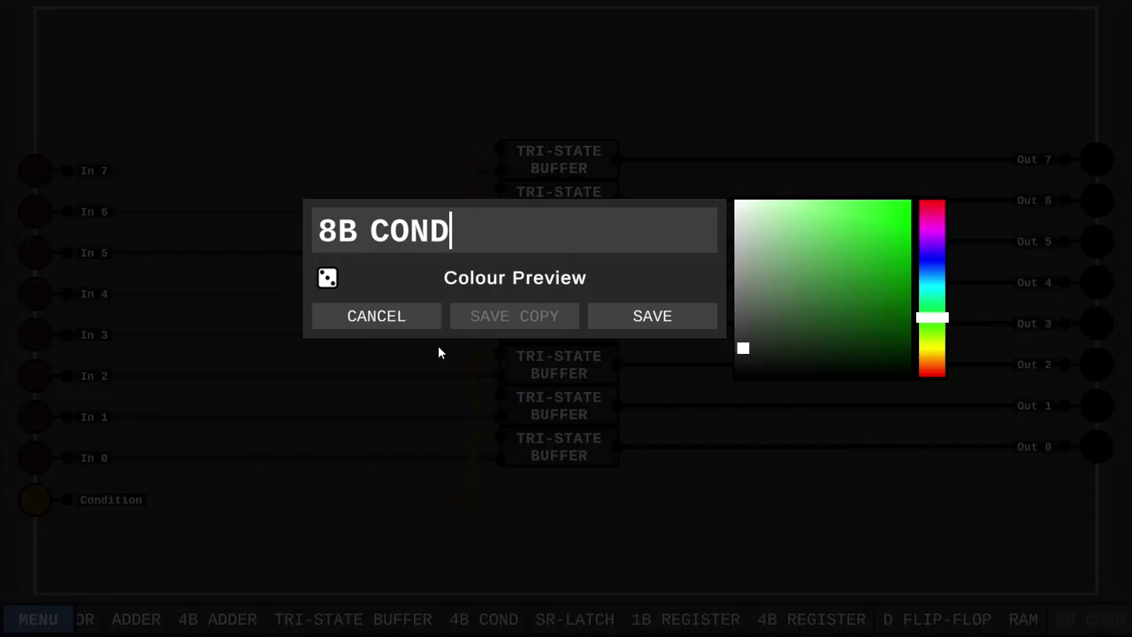
{"action": "left_click", "coordinate": [609, 309]}
Step: Place an AND gate beside the Condition pin, wire Condition to its upper input and switch Condition on
{"action": "left_click", "coordinate": [92, 629]}
{"action": "left_click", "coordinate": [245, 514]}
{"action": "left_click", "coordinate": [210, 505]}
{"action": "left_click", "coordinate": [67, 499]}
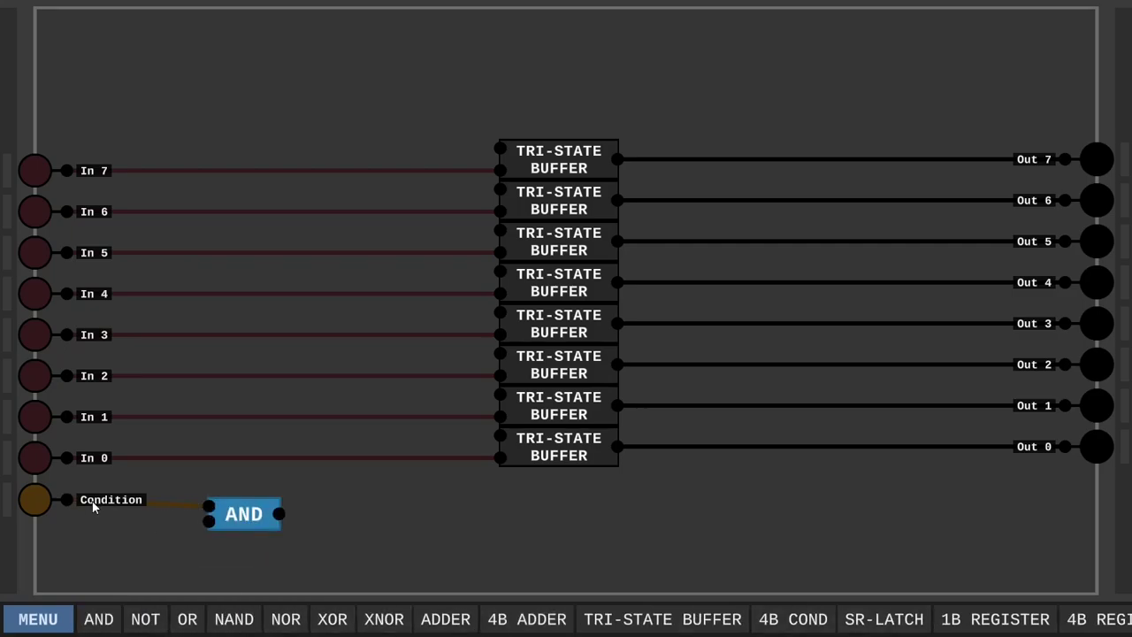
{"action": "left_click", "coordinate": [244, 513]}
{"action": "left_click", "coordinate": [42, 499]}
{"action": "left_click_drag", "start_coordinate": [243, 515], "coordinate": [243, 510]}
Step: Add an input pin named Condition 0 below Condition and rename the existing one Condition 1
{"action": "left_click", "coordinate": [7, 543]}
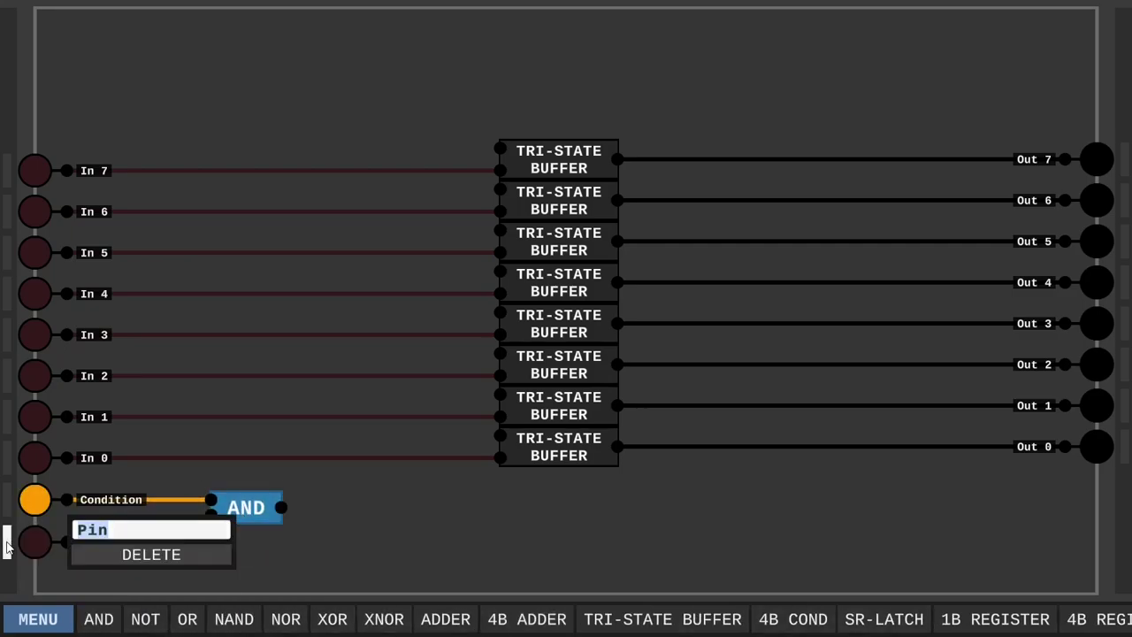
{"action": "type", "text": "Condition 0"}
{"action": "left_click", "coordinate": [7, 501]}
{"action": "left_click", "coordinate": [179, 485]}
{"action": "type", "text": "1"}
Step: Wire Condition 0 to the AND gate's lower input and the AND output to the top tri-state buffer's control input
{"action": "left_click", "coordinate": [254, 544]}
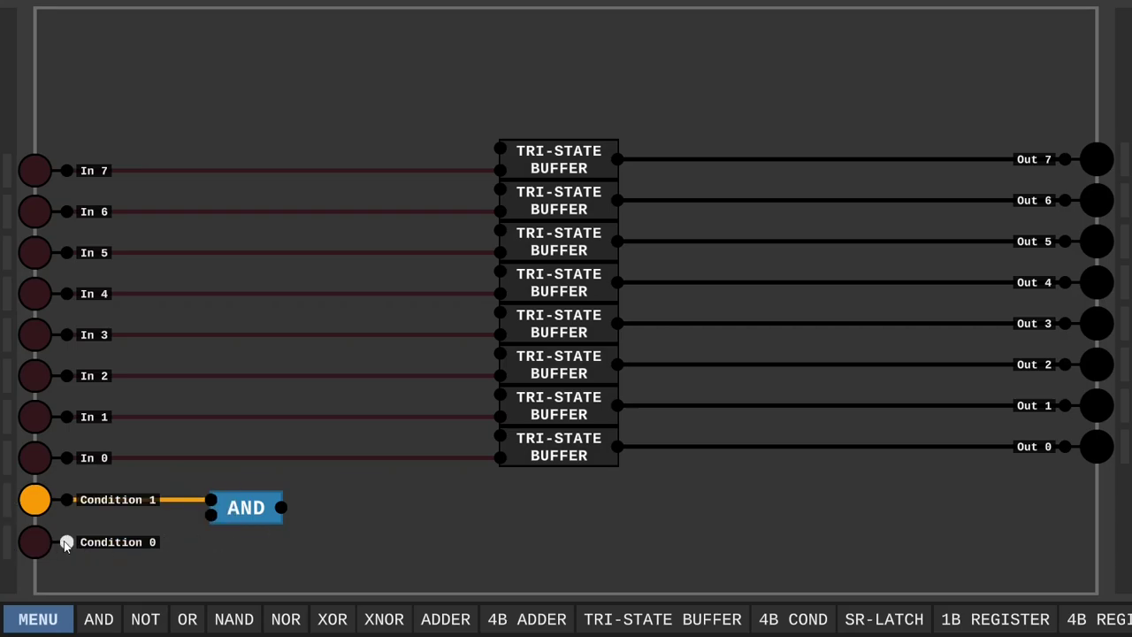
{"action": "left_click", "coordinate": [210, 515]}
{"action": "left_click", "coordinate": [280, 507]}
{"action": "left_click", "coordinate": [463, 506]}
{"action": "left_click", "coordinate": [488, 149]}
Step: Branch the AND output wire to the control inputs of the seven remaining tri-state buffers
{"action": "left_click", "coordinate": [500, 189]}
{"action": "left_click", "coordinate": [463, 188]}
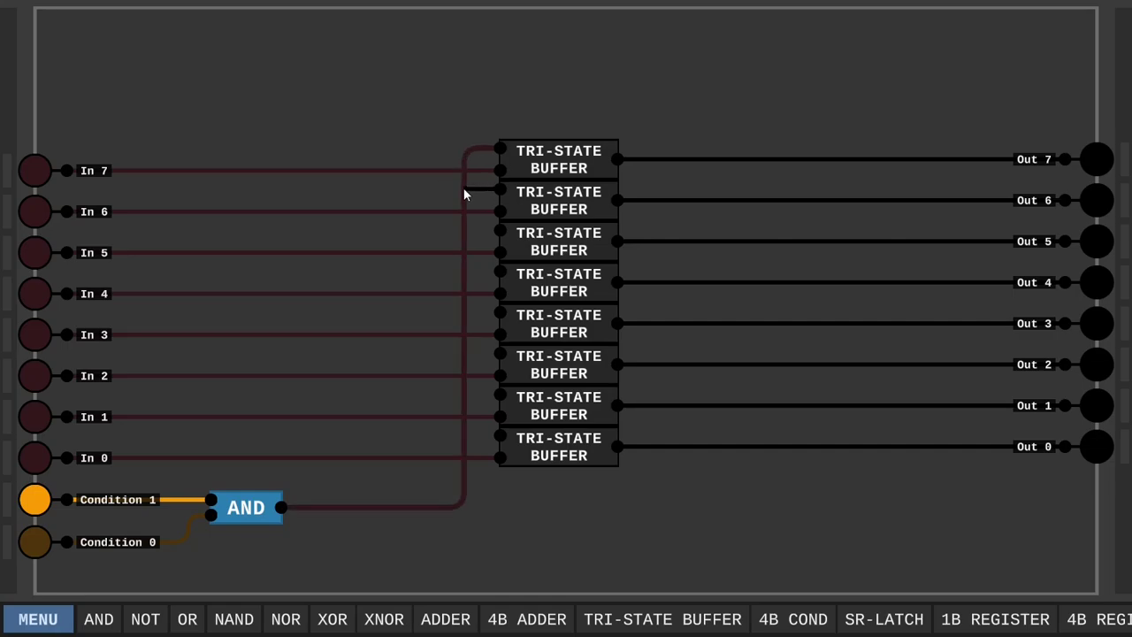
{"action": "left_click", "coordinate": [500, 230]}
{"action": "left_click", "coordinate": [462, 231]}
{"action": "left_click", "coordinate": [500, 271]}
{"action": "left_click", "coordinate": [464, 271]}
{"action": "left_click", "coordinate": [501, 312]}
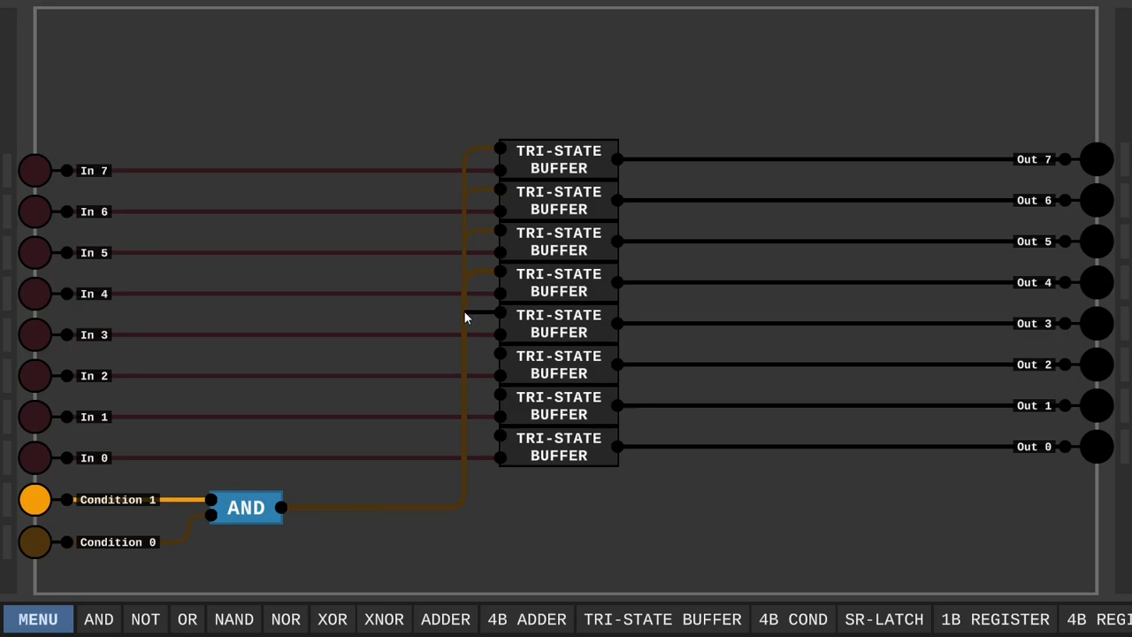
{"action": "left_click", "coordinate": [463, 351]}
{"action": "left_click", "coordinate": [501, 395]}
{"action": "left_click", "coordinate": [464, 393]}
{"action": "left_click", "coordinate": [501, 435]}
Step: Test the circuit by switching on In 1 and In 3 and toggling Condition 0 and Condition 1 in different combinations
{"action": "left_click", "coordinate": [36, 416]}
{"action": "left_click", "coordinate": [37, 336]}
{"action": "left_click", "coordinate": [37, 542]}
{"action": "left_click", "coordinate": [38, 502]}
{"action": "left_click", "coordinate": [40, 540]}
{"action": "left_click", "coordinate": [40, 504]}
{"action": "left_click", "coordinate": [40, 542]}
{"action": "left_click", "coordinate": [38, 500]}
{"action": "left_click", "coordinate": [37, 500]}
{"action": "left_click", "coordinate": [40, 542]}
{"action": "left_click", "coordinate": [40, 502]}
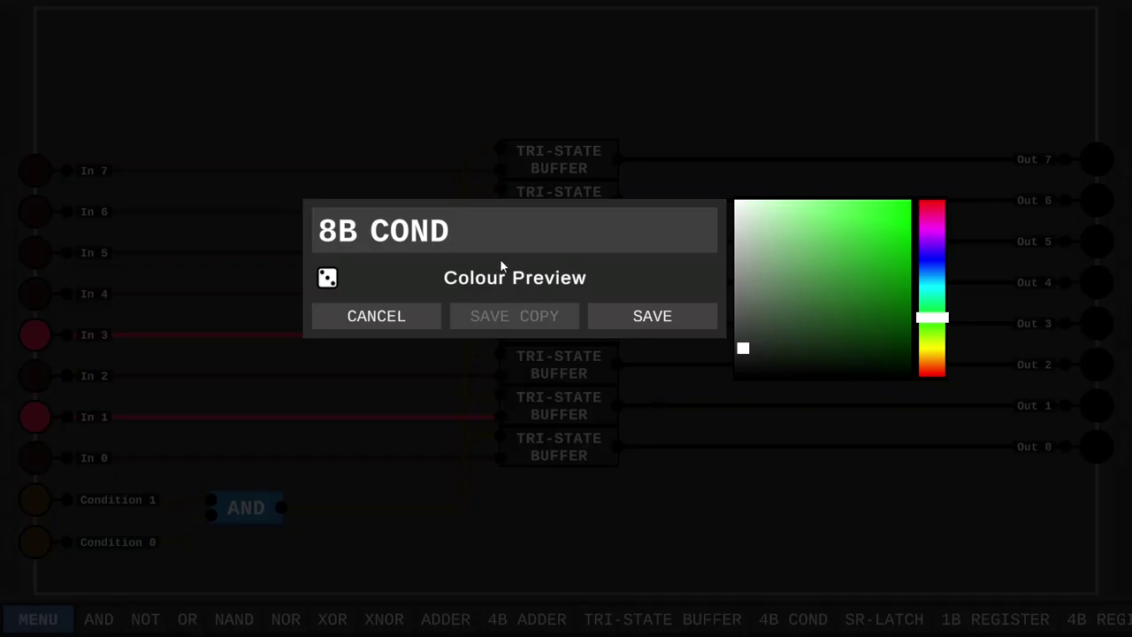
Step: Save the two-condition circuit as a separate chip named 8B 2COND
{"action": "type", "text": "2"}
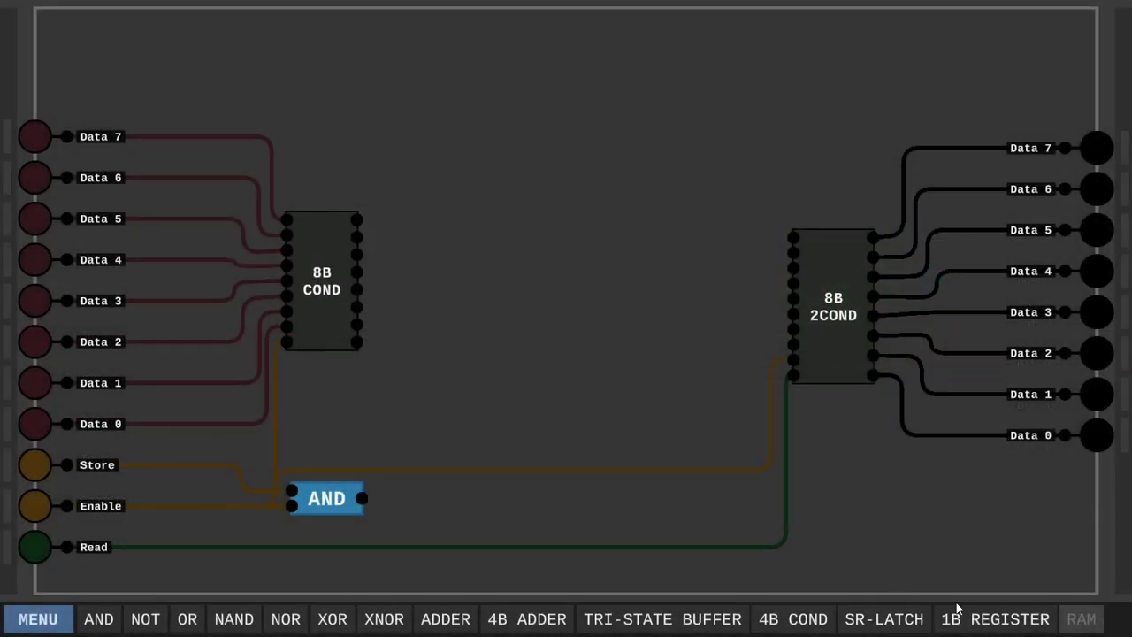
Step: Place eight 1B REGISTER chips in a vertical stack between 8B COND and 8B 2COND, and centre the stack vertically
{"action": "left_click", "coordinate": [995, 618]}
{"action": "left_click", "coordinate": [567, 111]}
{"action": "left_click", "coordinate": [995, 618]}
{"action": "left_click", "coordinate": [567, 160]}
{"action": "left_click", "coordinate": [996, 618]}
{"action": "left_click", "coordinate": [566, 208]}
{"action": "left_click", "coordinate": [995, 618]}
{"action": "left_click", "coordinate": [567, 256]}
{"action": "left_click", "coordinate": [996, 618]}
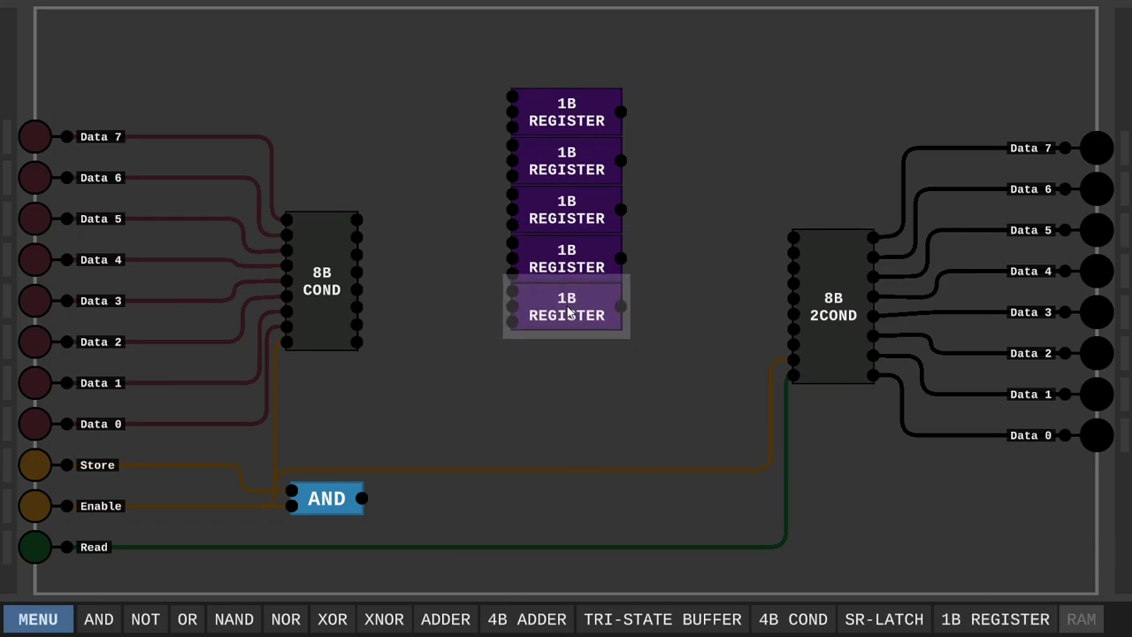
{"action": "left_click", "coordinate": [567, 305]}
{"action": "left_click", "coordinate": [995, 618]}
{"action": "left_click", "coordinate": [567, 353]}
{"action": "left_click", "coordinate": [996, 618]}
{"action": "left_click", "coordinate": [567, 402]}
{"action": "left_click", "coordinate": [996, 618]}
{"action": "left_click", "coordinate": [566, 61]}
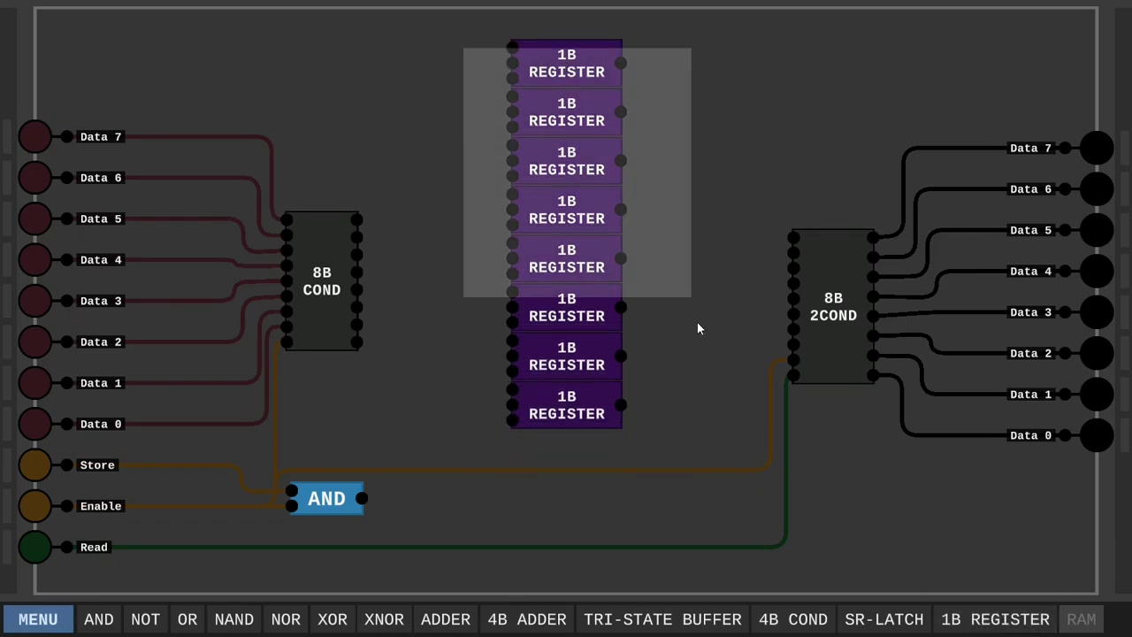
{"action": "left_click_drag", "start_coordinate": [485, 83], "coordinate": [676, 389]}
{"action": "left_click_drag", "start_coordinate": [584, 164], "coordinate": [587, 208]}
Step: Wire the eight 8B COND outputs in order to the top inputs of the eight 1B REGISTER chips
{"action": "left_click", "coordinate": [515, 92]}
{"action": "left_click", "coordinate": [384, 92]}
{"action": "left_click", "coordinate": [356, 237]}
{"action": "left_click", "coordinate": [515, 189]}
{"action": "left_click", "coordinate": [386, 188]}
{"action": "left_click", "coordinate": [357, 253]}
{"action": "left_click", "coordinate": [515, 237]}
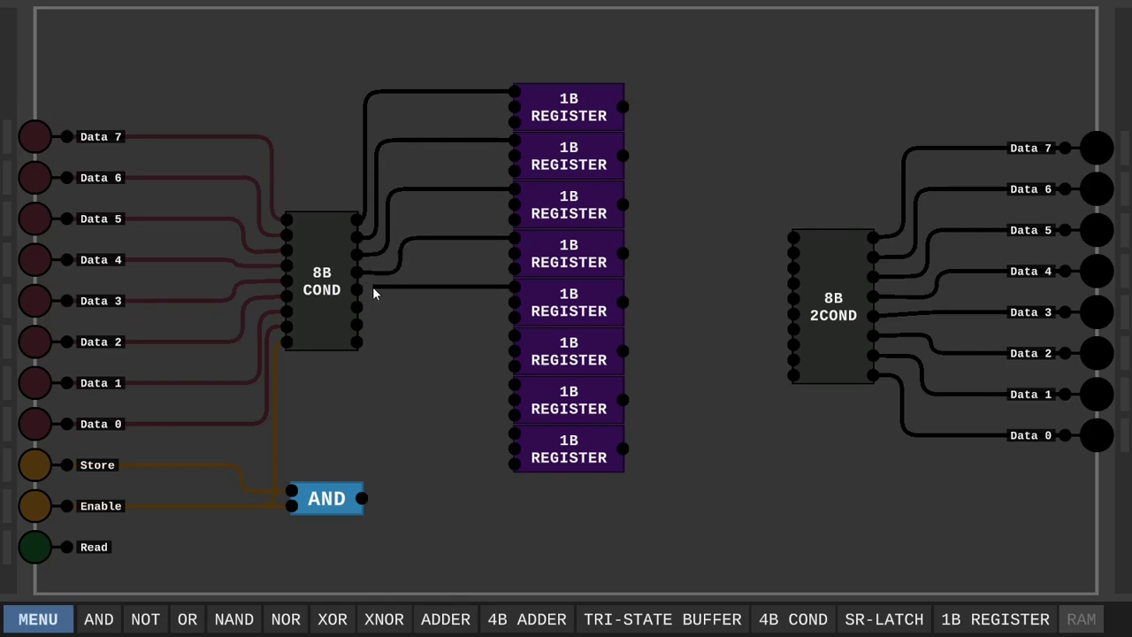
{"action": "left_click", "coordinate": [356, 342]}
{"action": "left_click", "coordinate": [516, 382]}
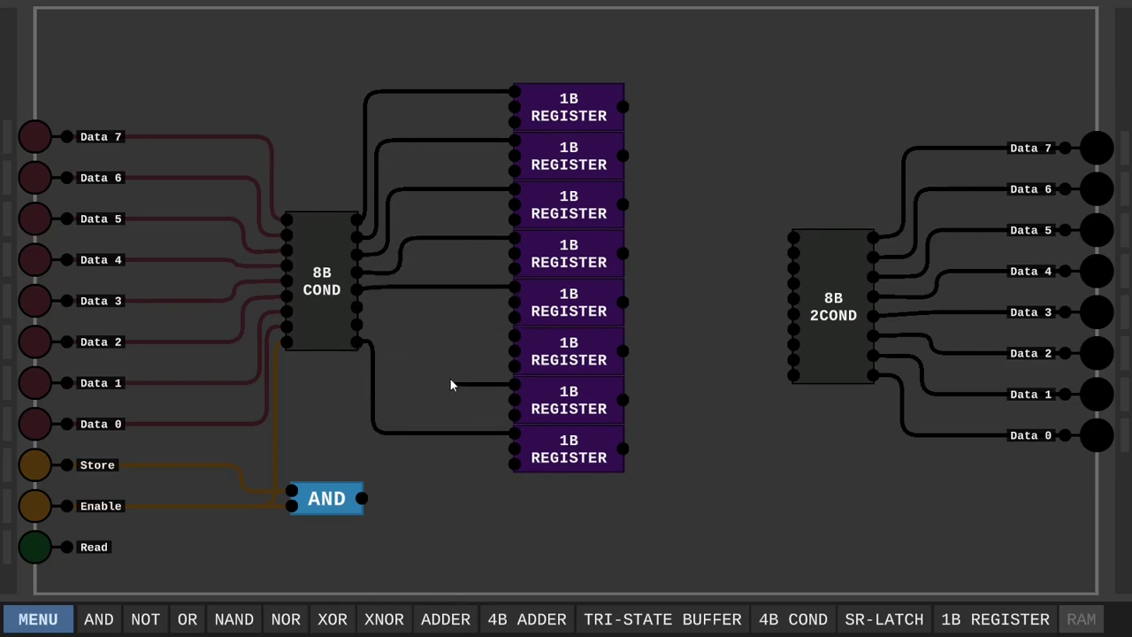
{"action": "left_click", "coordinate": [356, 325]}
{"action": "left_click", "coordinate": [516, 335]}
{"action": "left_click", "coordinate": [392, 334]}
{"action": "left_click", "coordinate": [357, 306]}
Step: Wire the outputs of the eight 1B REGISTER chips in order to the first eight inputs of 8B 2COND
{"action": "left_click", "coordinate": [623, 107]}
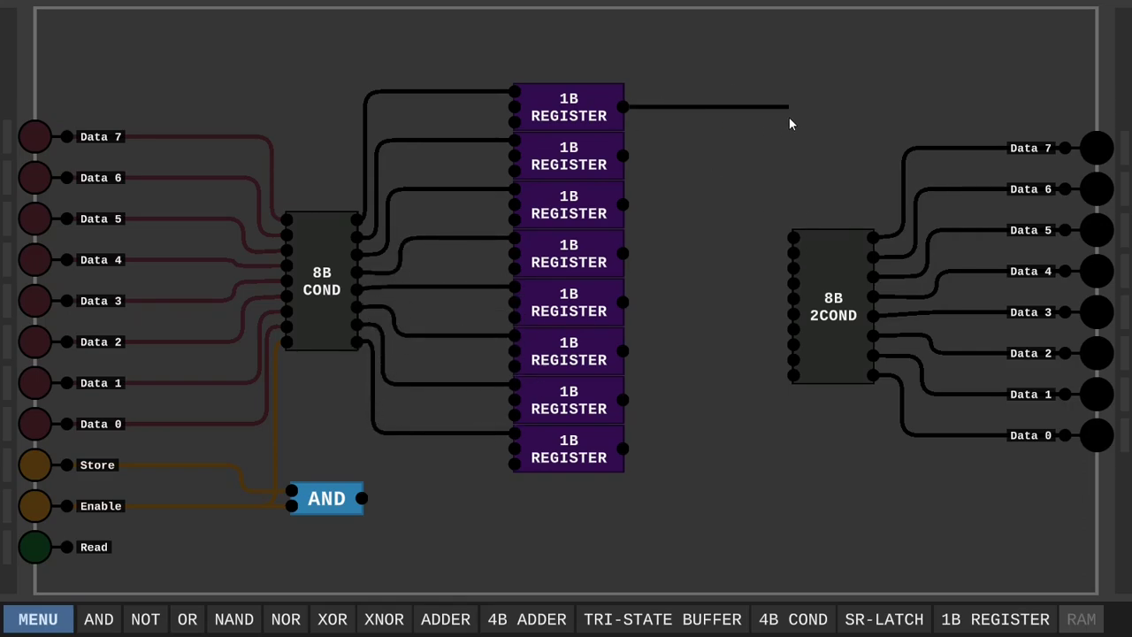
{"action": "left_click", "coordinate": [783, 107]}
{"action": "left_click", "coordinate": [793, 237]}
{"action": "left_click", "coordinate": [624, 448]}
{"action": "left_click", "coordinate": [758, 449]}
{"action": "left_click", "coordinate": [793, 343]}
{"action": "left_click", "coordinate": [623, 400]}
{"action": "left_click", "coordinate": [741, 400]}
{"action": "left_click", "coordinate": [793, 329]}
{"action": "left_click", "coordinate": [623, 156]}
{"action": "left_click", "coordinate": [770, 156]}
{"action": "left_click", "coordinate": [793, 252]}
{"action": "left_click", "coordinate": [623, 204]}
{"action": "left_click", "coordinate": [758, 204]}
{"action": "left_click", "coordinate": [793, 264]}
{"action": "left_click", "coordinate": [624, 351]}
{"action": "left_click", "coordinate": [793, 315]}
{"action": "left_click", "coordinate": [623, 253]}
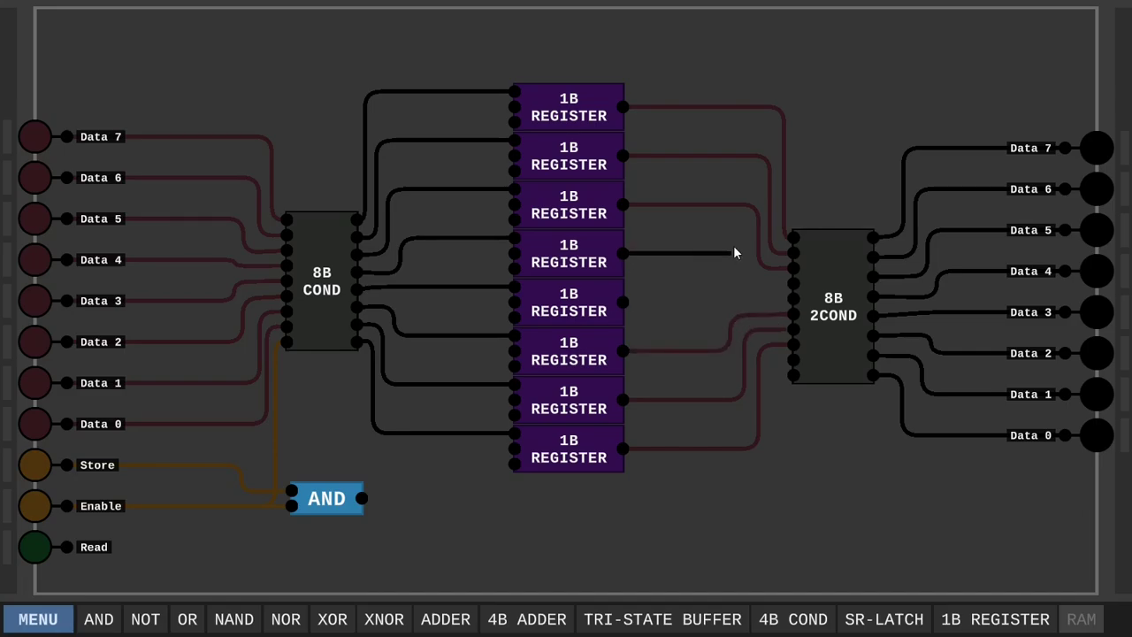
{"action": "left_click", "coordinate": [793, 297]}
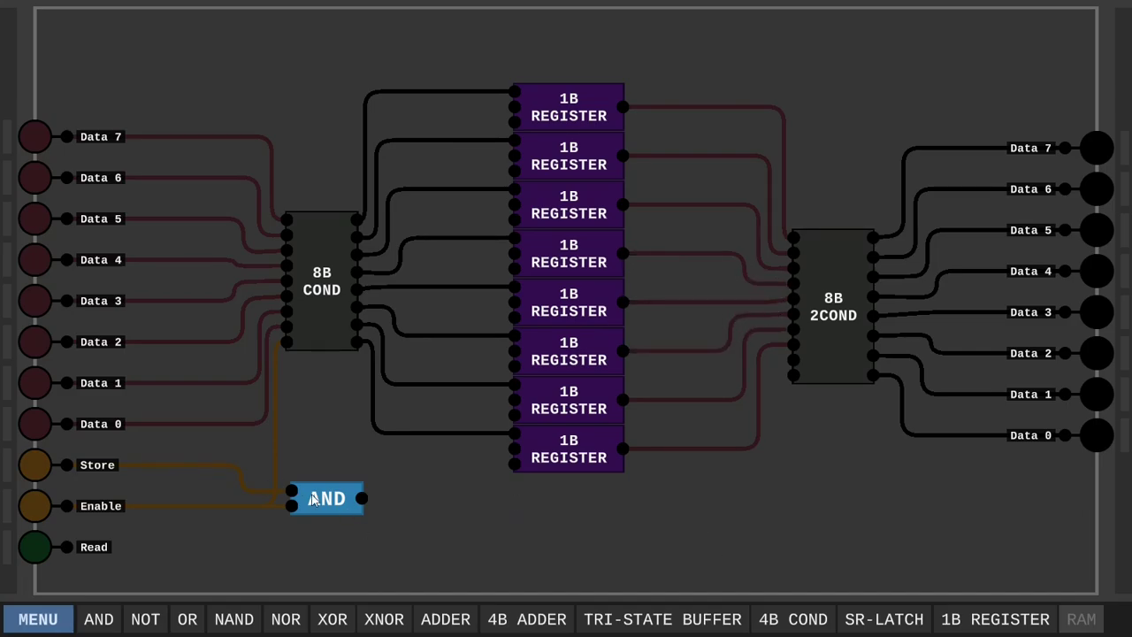
Step: Try to add an OR gate after the AND gate, with the AND output wired to its upper input
{"action": "left_click", "coordinate": [186, 619]}
{"action": "left_click", "coordinate": [423, 506]}
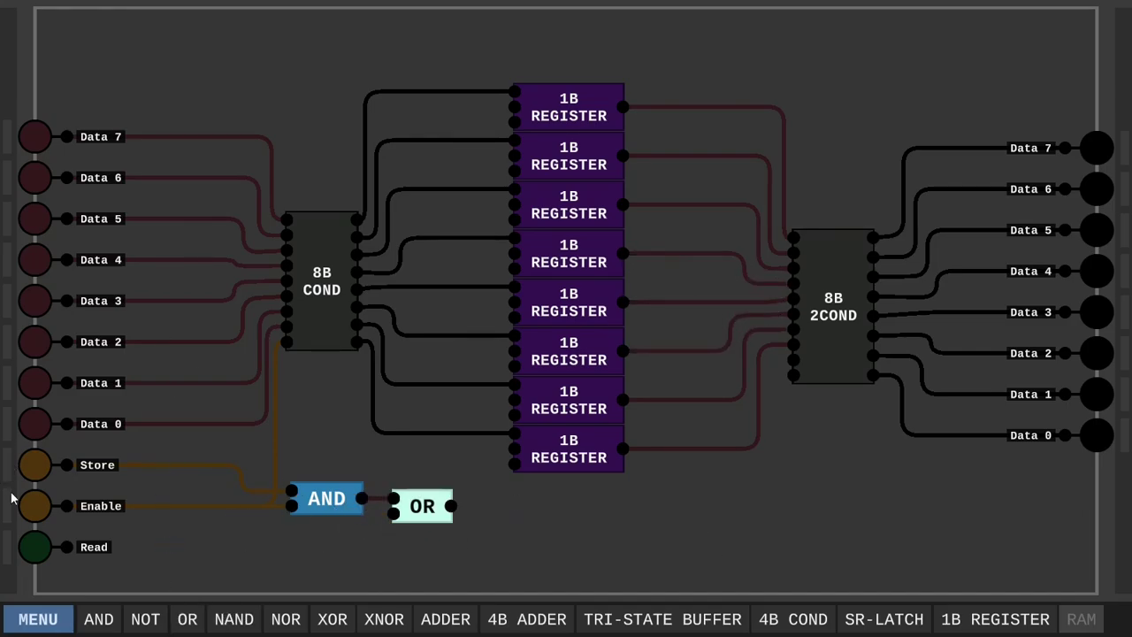
{"action": "left_click_drag", "start_coordinate": [8, 547], "coordinate": [8, 550]}
{"action": "left_click", "coordinate": [276, 451]}
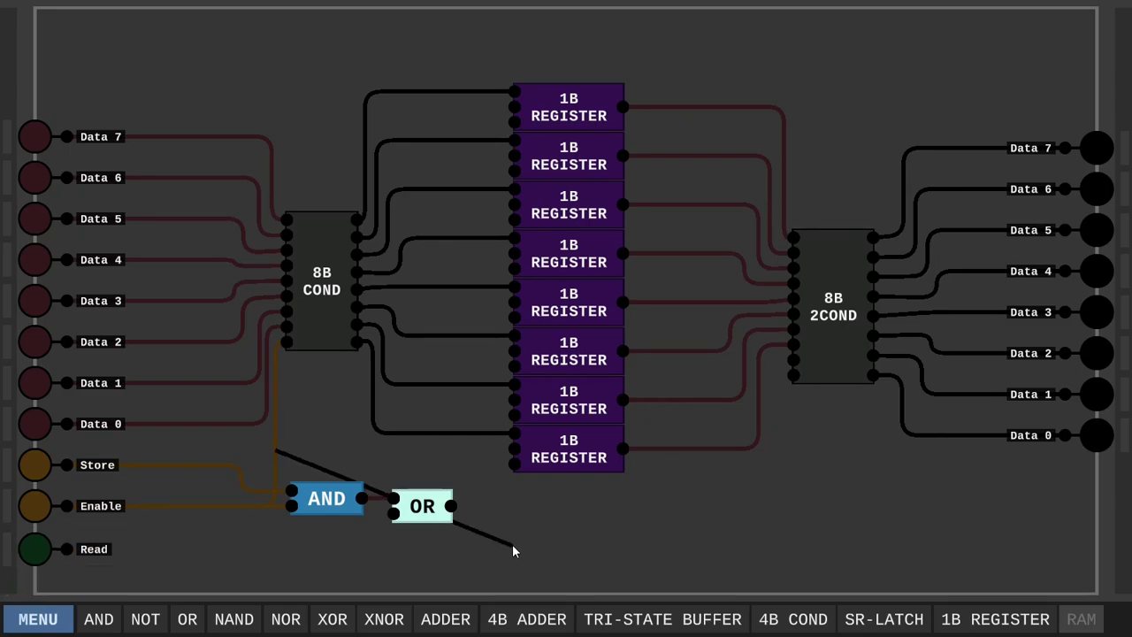
{"action": "key", "text": "Escape"}
Step: Delete the AND and OR gates together with their wires
{"action": "left_click_drag", "start_coordinate": [495, 546], "coordinate": [277, 462]}
{"action": "key", "text": "Delete"}
Step: Insert a new input pin between Store and Enable, repositioning Store, Enable and Read to space them evenly
{"action": "left_click_drag", "start_coordinate": [8, 549], "coordinate": [8, 579]}
{"action": "left_click_drag", "start_coordinate": [8, 506], "coordinate": [8, 548]}
{"action": "left_click", "coordinate": [10, 500]}
{"action": "left_click_drag", "start_coordinate": [9, 467], "coordinate": [8, 492]}
{"action": "left_click_drag", "start_coordinate": [8, 548], "coordinate": [8, 528]}
{"action": "left_click_drag", "start_coordinate": [8, 579], "coordinate": [8, 561]}
{"action": "left_click", "coordinate": [9, 576]}
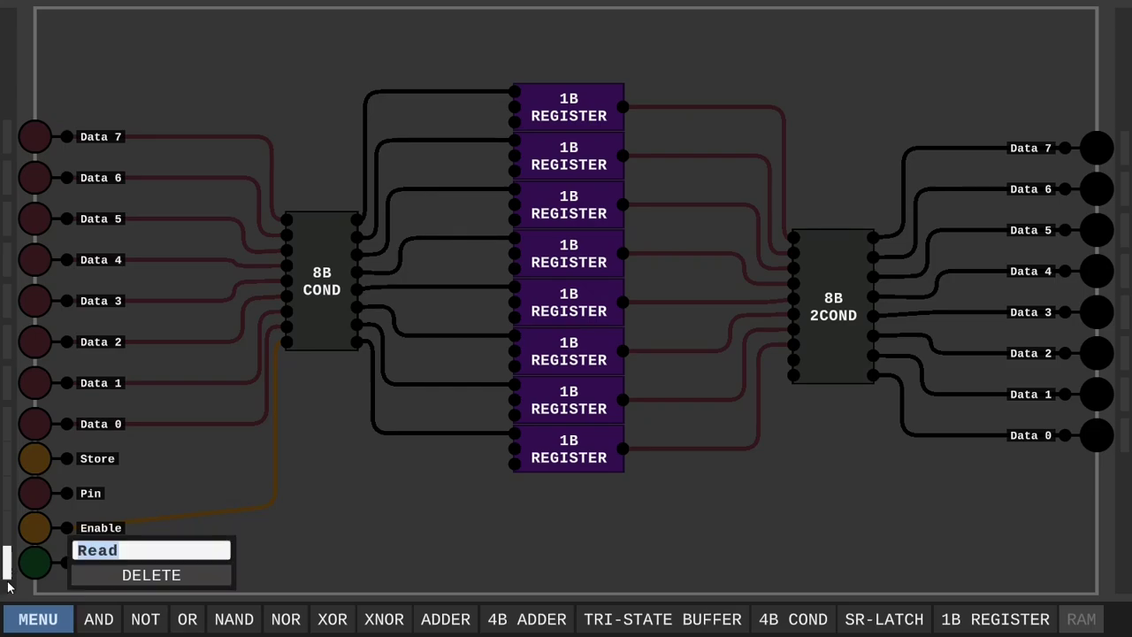
Step: Shift the lower data pins and the control pins upward to free room below Read
{"action": "left_click", "coordinate": [8, 424]}
{"action": "mouse_move", "coordinate": [8, 424]}
{"action": "left_mouse_down"}
{"action": "mouse_move", "coordinate": [8, 377]}
{"action": "mouse_move", "coordinate": [8, 411]}
{"action": "left_mouse_up"}
{"action": "left_click", "coordinate": [377, 542]}
{"action": "left_click_drag", "start_coordinate": [8, 459], "coordinate": [8, 445]}
{"action": "left_click_drag", "start_coordinate": [8, 493], "coordinate": [8, 481]}
{"action": "left_click_drag", "start_coordinate": [8, 528], "coordinate": [8, 514]}
{"action": "left_click_drag", "start_coordinate": [8, 562], "coordinate": [33, 583]}
Step: Add an input pin named Reset below Read and colour it purple
{"action": "left_click", "coordinate": [8, 583]}
{"action": "type", "text": "Reset"}
{"action": "key", "text": "Return"}
{"action": "right_click", "coordinate": [69, 588]}
{"action": "right_click", "coordinate": [69, 104]}
{"action": "left_click", "coordinate": [137, 217]}
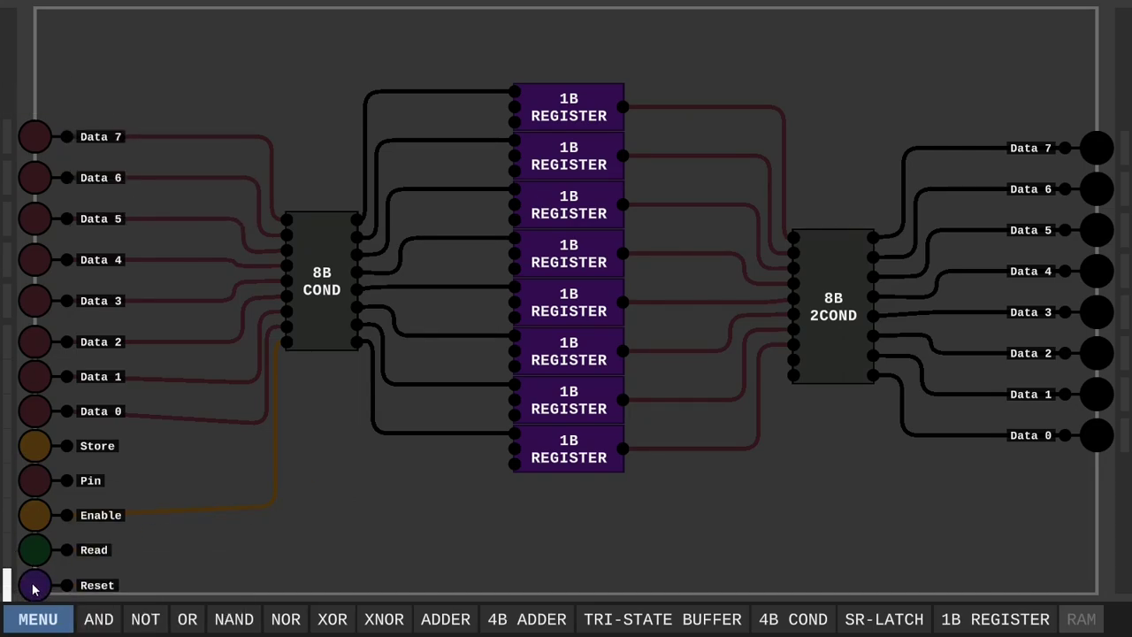
{"action": "right_click", "coordinate": [36, 586]}
Step: Colour the new pin between Store and Enable blue and name it Clock
{"action": "right_click", "coordinate": [69, 480]}
{"action": "type", "text": "Clco"}
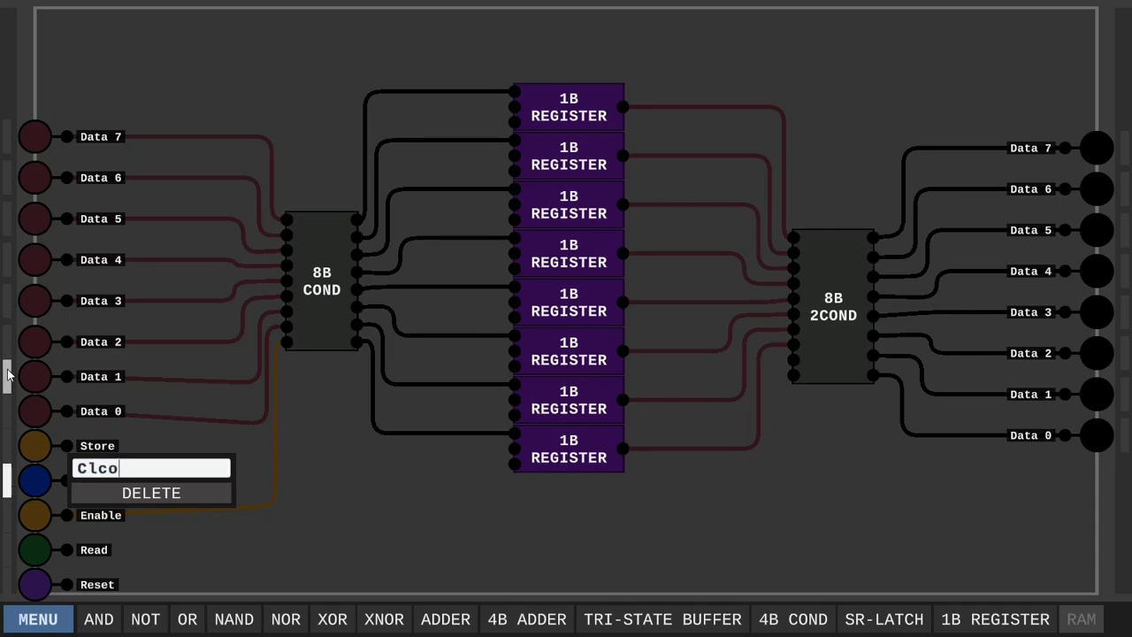
{"action": "key", "text": "BackSpace"}
{"action": "key", "text": "BackSpace"}
{"action": "type", "text": "ock"}
{"action": "key", "text": "Return"}
Step: Reroute the Data 1 and Data 0 wires to 8B COND with straight runs from their moved pins
{"action": "left_click_drag", "start_coordinate": [250, 326], "coordinate": [287, 312]}
{"action": "left_click_drag", "start_coordinate": [67, 412], "coordinate": [287, 326]}
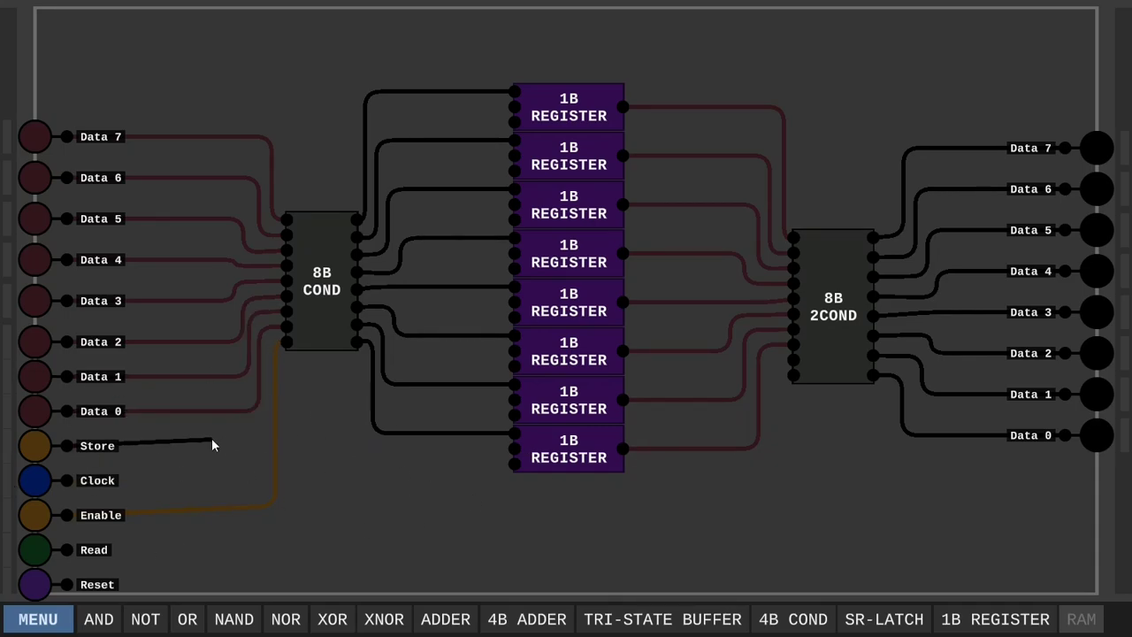
Step: Place an AND gate fed by Store and Enable, and reroute the Enable wire to 8B COND's lowest input
{"action": "left_click", "coordinate": [98, 618]}
{"action": "left_click", "coordinate": [213, 457]}
{"action": "left_click", "coordinate": [178, 449]}
{"action": "left_click", "coordinate": [33, 446]}
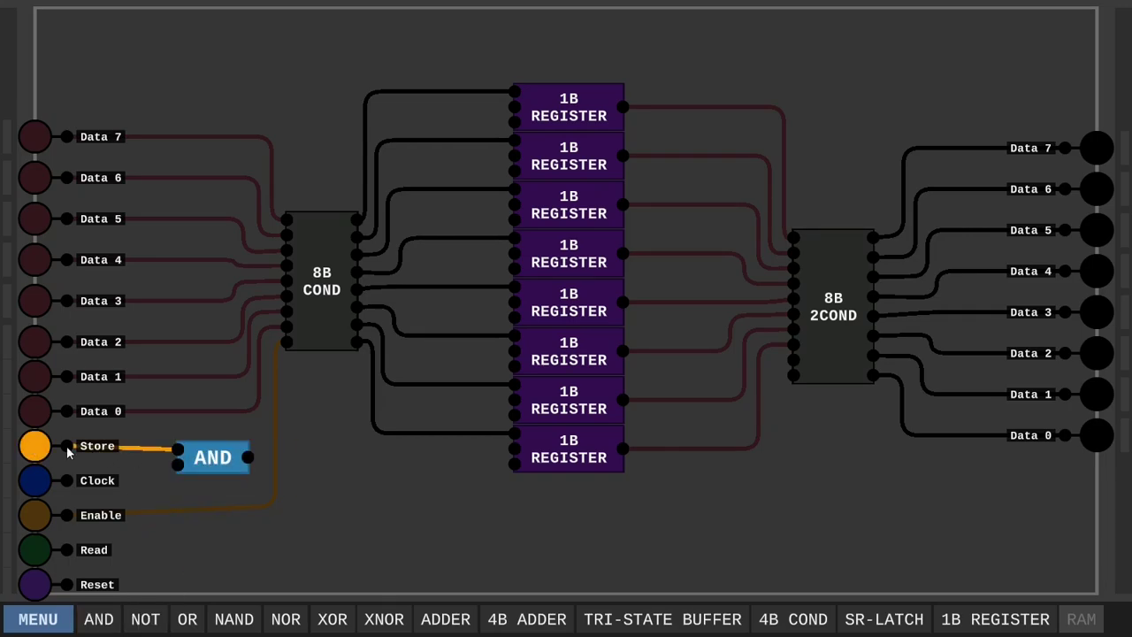
{"action": "left_click_drag", "start_coordinate": [66, 515], "coordinate": [287, 342]}
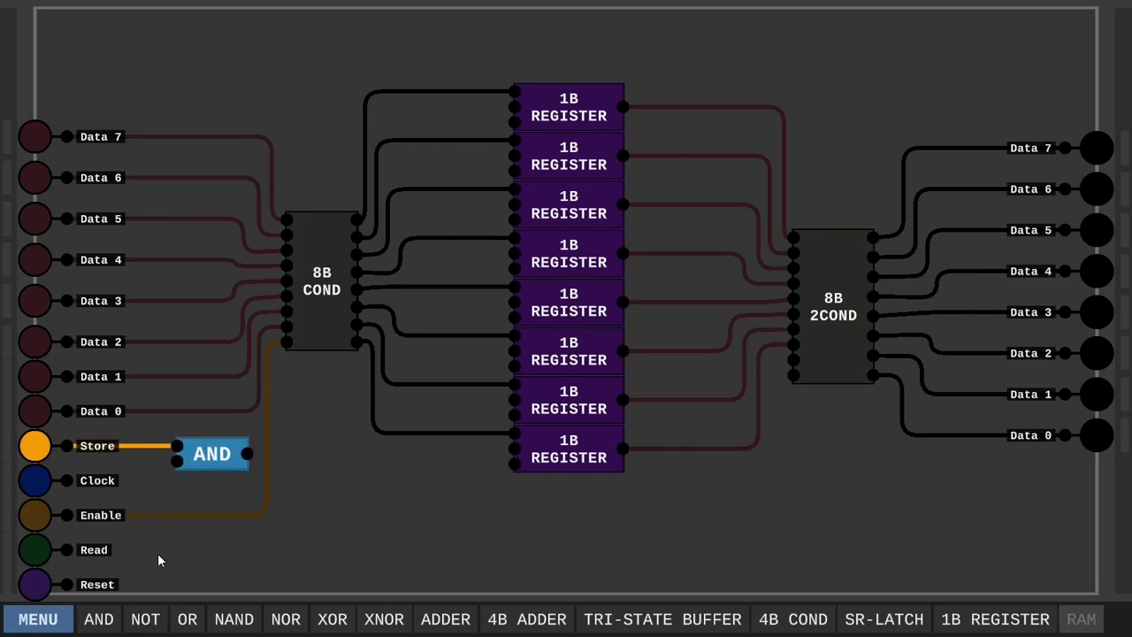
{"action": "left_click", "coordinate": [175, 461]}
Step: Place an OR gate after the AND gate and wire the AND output and Reset to its two inputs
{"action": "left_click", "coordinate": [187, 619]}
{"action": "left_click", "coordinate": [324, 461]}
{"action": "left_click", "coordinate": [247, 454]}
{"action": "left_click", "coordinate": [298, 455]}
{"action": "left_click_drag", "start_coordinate": [419, 452], "coordinate": [245, 577]}
{"action": "left_click", "coordinate": [68, 585]}
{"action": "left_click", "coordinate": [280, 584]}
{"action": "left_click", "coordinate": [295, 468]}
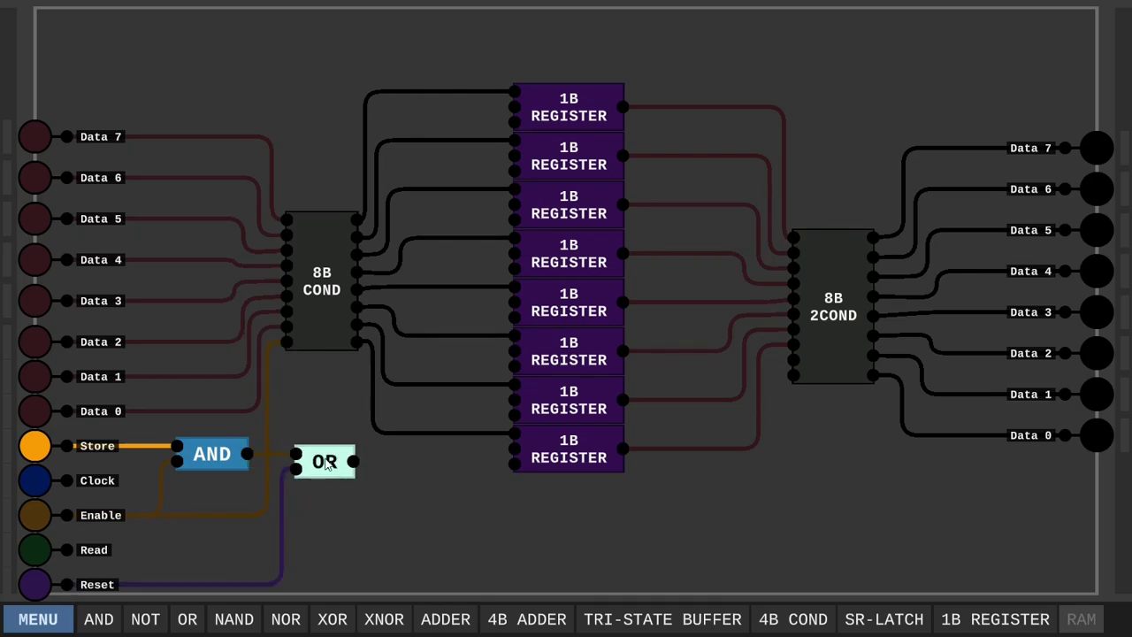
Step: Wire the OR gate's output to the middle input of all eight 1B REGISTER chips through one shared vertical run
{"action": "left_click", "coordinate": [353, 461]}
{"action": "left_click", "coordinate": [462, 462]}
{"action": "left_click", "coordinate": [515, 107]}
{"action": "left_click", "coordinate": [514, 156]}
{"action": "left_click", "coordinate": [461, 159]}
{"action": "left_click", "coordinate": [514, 205]}
{"action": "left_click", "coordinate": [462, 207]}
{"action": "left_click", "coordinate": [515, 254]}
{"action": "left_click", "coordinate": [461, 256]}
{"action": "left_click", "coordinate": [515, 303]}
{"action": "left_click", "coordinate": [462, 305]}
{"action": "left_click", "coordinate": [515, 351]}
{"action": "left_click", "coordinate": [461, 354]}
{"action": "left_click", "coordinate": [515, 400]}
{"action": "left_click", "coordinate": [462, 398]}
{"action": "left_click", "coordinate": [517, 401]}
{"action": "left_click", "coordinate": [463, 398]}
{"action": "left_click", "coordinate": [514, 448]}
{"action": "left_click", "coordinate": [460, 448]}
Step: Wire Enable to 8B 2COND's second-lowest input and Read to its lowest input
{"action": "left_click", "coordinate": [78, 517]}
{"action": "left_click", "coordinate": [770, 468]}
{"action": "left_click", "coordinate": [793, 359]}
{"action": "left_click", "coordinate": [68, 550]}
{"action": "left_click", "coordinate": [784, 515]}
{"action": "left_click", "coordinate": [793, 376]}
Step: Wire Clock to the lowest input of all eight 1B REGISTER chips through a shared vertical run
{"action": "left_click", "coordinate": [68, 480]}
{"action": "left_click", "coordinate": [486, 480]}
{"action": "left_click", "coordinate": [515, 124]}
{"action": "left_click", "coordinate": [486, 172]}
{"action": "left_click", "coordinate": [514, 172]}
{"action": "left_click", "coordinate": [515, 221]}
{"action": "left_click", "coordinate": [487, 221]}
{"action": "left_click", "coordinate": [487, 273]}
{"action": "left_click", "coordinate": [514, 318]}
{"action": "left_click", "coordinate": [487, 320]}
{"action": "left_click", "coordinate": [515, 367]}
{"action": "left_click", "coordinate": [487, 368]}
{"action": "left_click", "coordinate": [489, 471]}
Step: Test the control wiring by toggling Reset and Store, leaving Store off and Enable on
{"action": "left_click", "coordinate": [35, 582]}
{"action": "left_click", "coordinate": [40, 578]}
{"action": "left_click", "coordinate": [46, 442]}
{"action": "left_click", "coordinate": [40, 451]}
{"action": "left_click", "coordinate": [39, 452]}
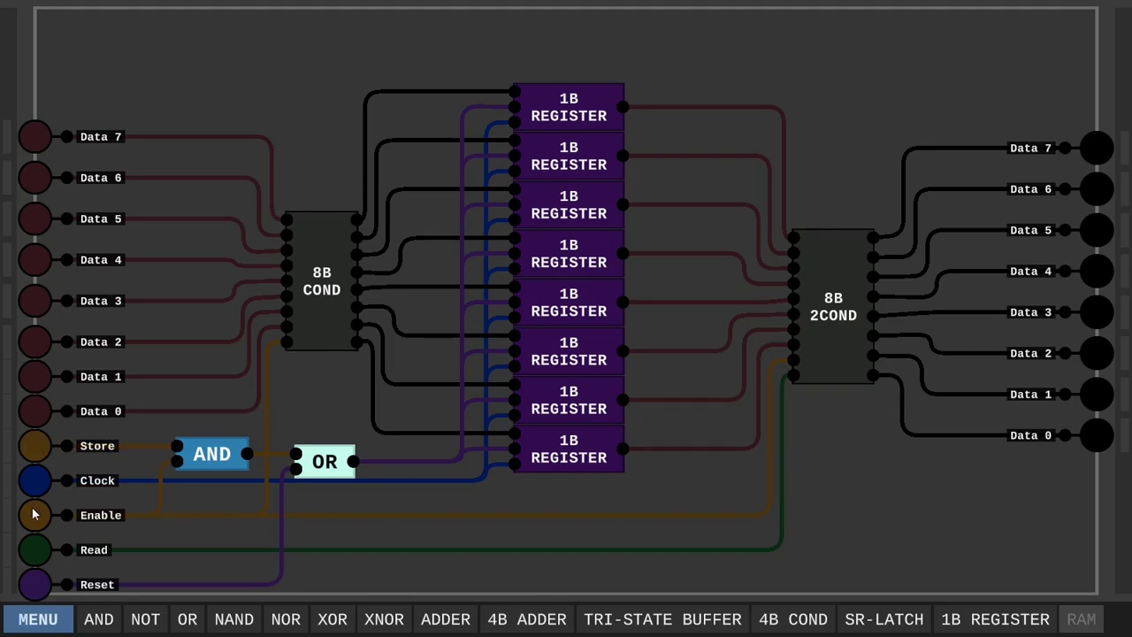
{"action": "left_click", "coordinate": [35, 511]}
{"action": "left_click", "coordinate": [43, 449]}
{"action": "left_click", "coordinate": [41, 448]}
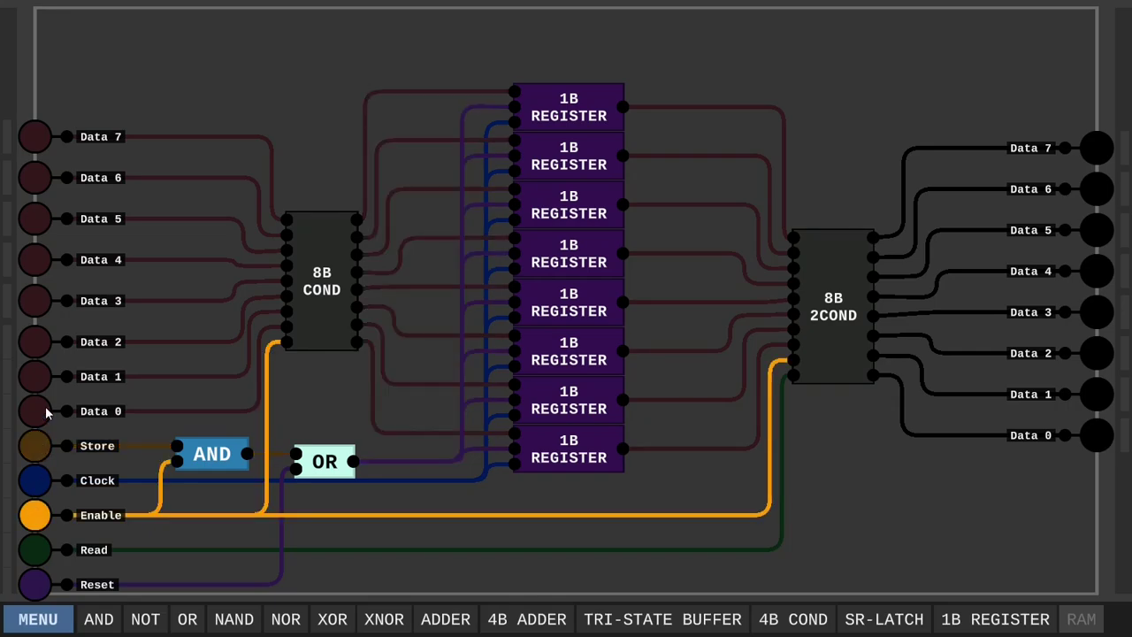
Step: Switch Data 0 and Data 4 on and toggle Store and Enable, leaving both on
{"action": "left_click", "coordinate": [45, 410]}
{"action": "left_click", "coordinate": [41, 267]}
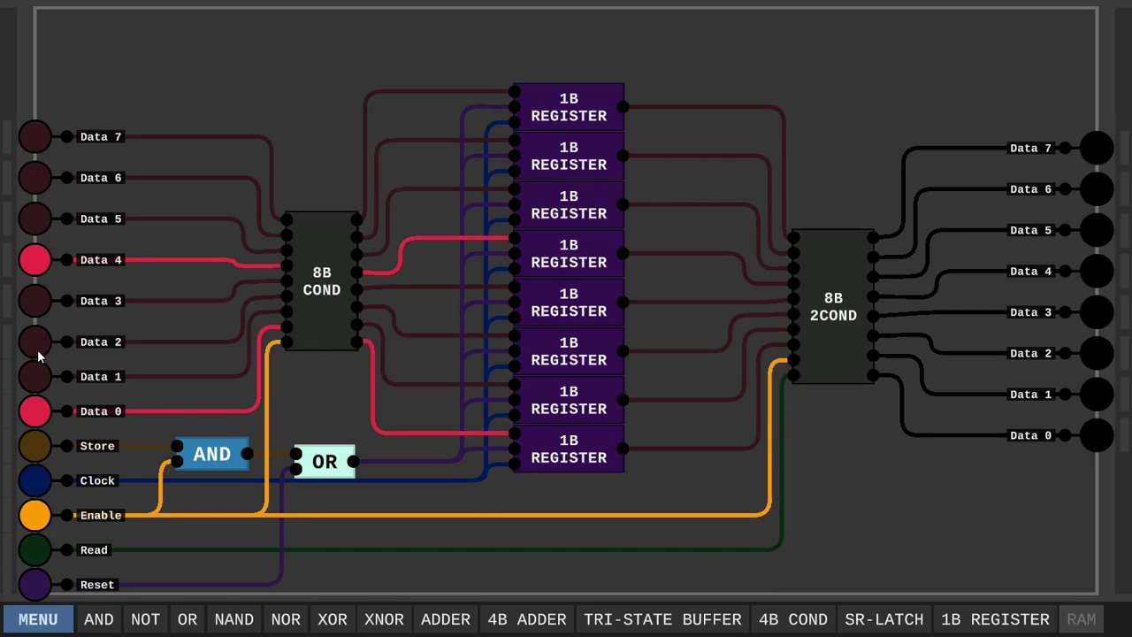
{"action": "left_click", "coordinate": [37, 453]}
{"action": "left_click", "coordinate": [37, 453]}
{"action": "left_click", "coordinate": [37, 516]}
{"action": "left_click", "coordinate": [37, 515]}
{"action": "left_click", "coordinate": [46, 457]}
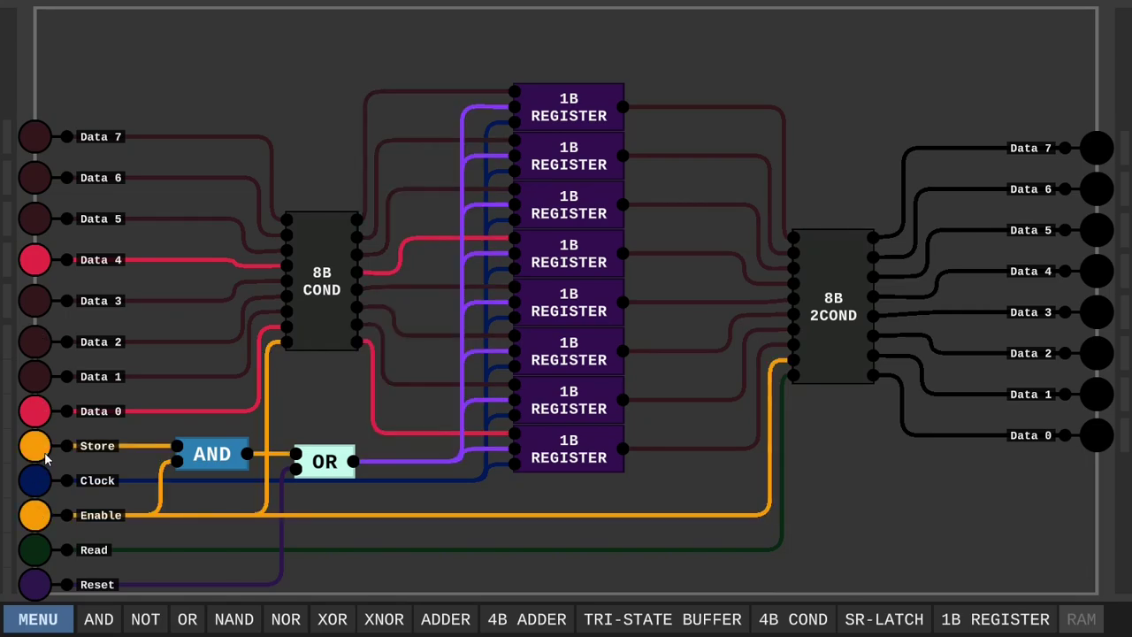
Step: Test storing the data by pulsing Clock once, and switch Store and Enable off
{"action": "left_click", "coordinate": [43, 482]}
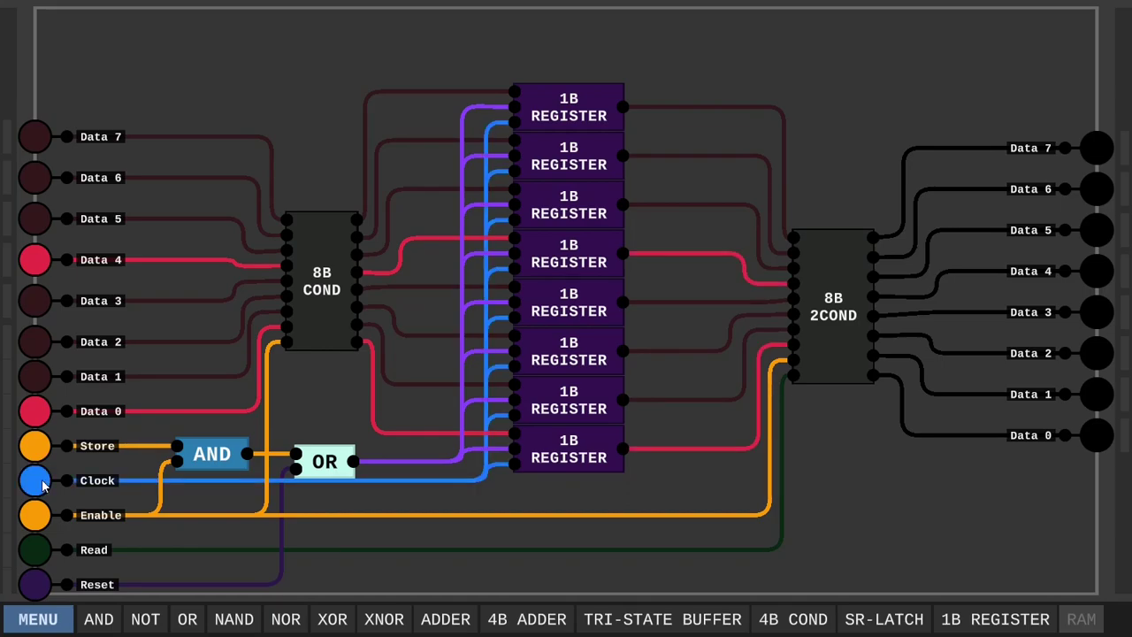
{"action": "left_click", "coordinate": [43, 483]}
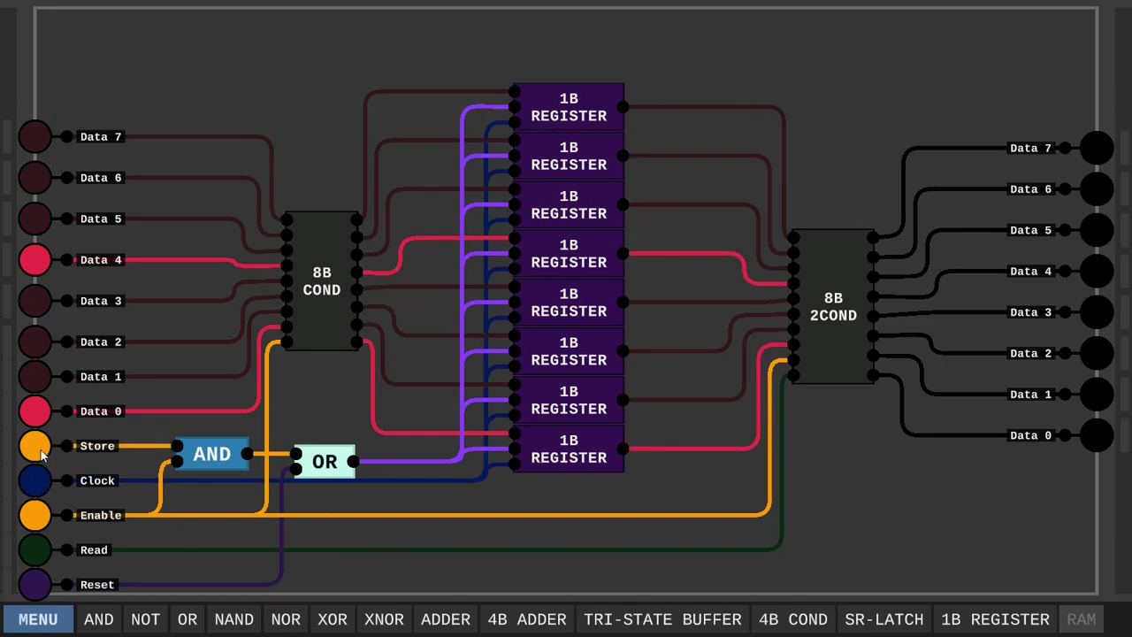
{"action": "left_click", "coordinate": [41, 454]}
{"action": "left_click", "coordinate": [39, 525]}
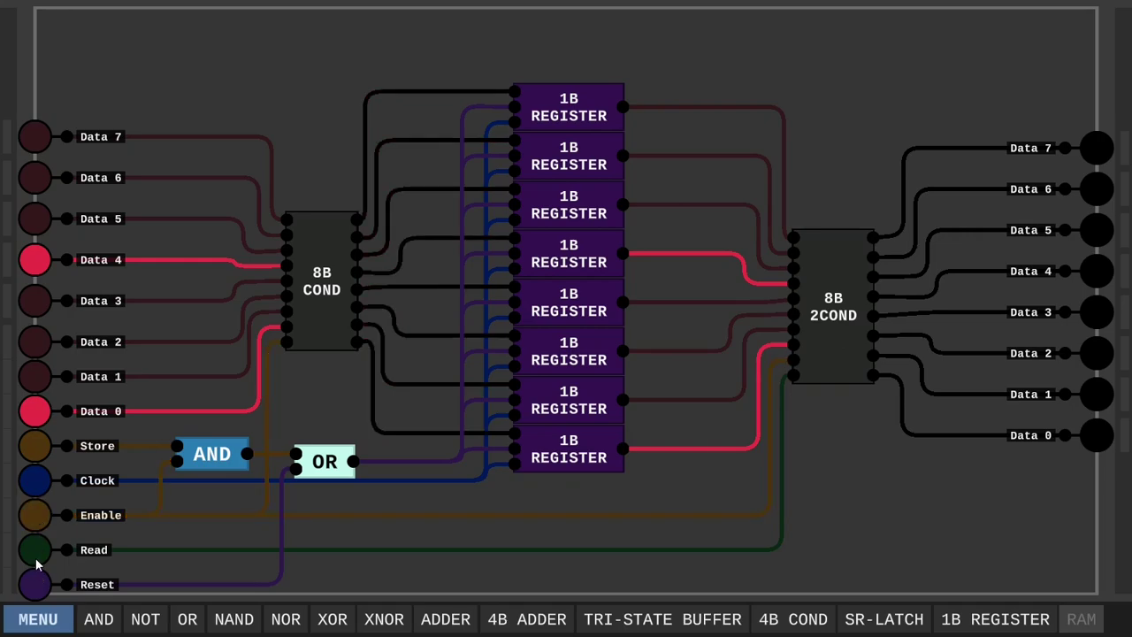
Step: Test clearing the registers with Reset on and one Clock pulse, and switch Reset, Data 0 and Data 4 off
{"action": "left_click", "coordinate": [37, 585]}
{"action": "left_click", "coordinate": [44, 492]}
{"action": "left_click", "coordinate": [44, 491]}
{"action": "left_click", "coordinate": [41, 591]}
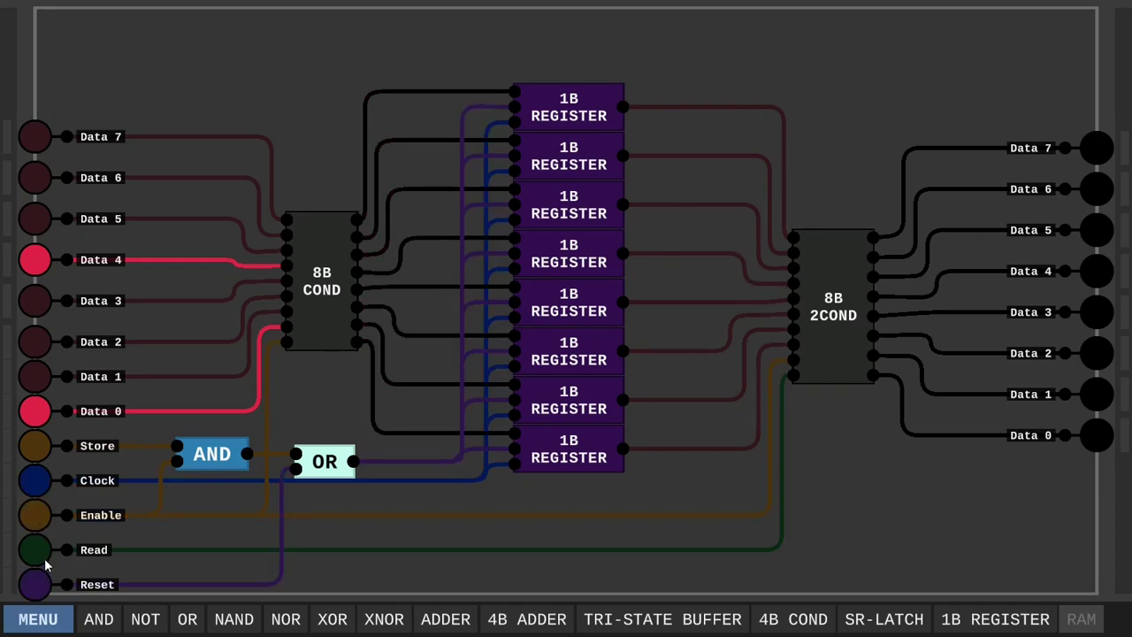
{"action": "left_click", "coordinate": [37, 421]}
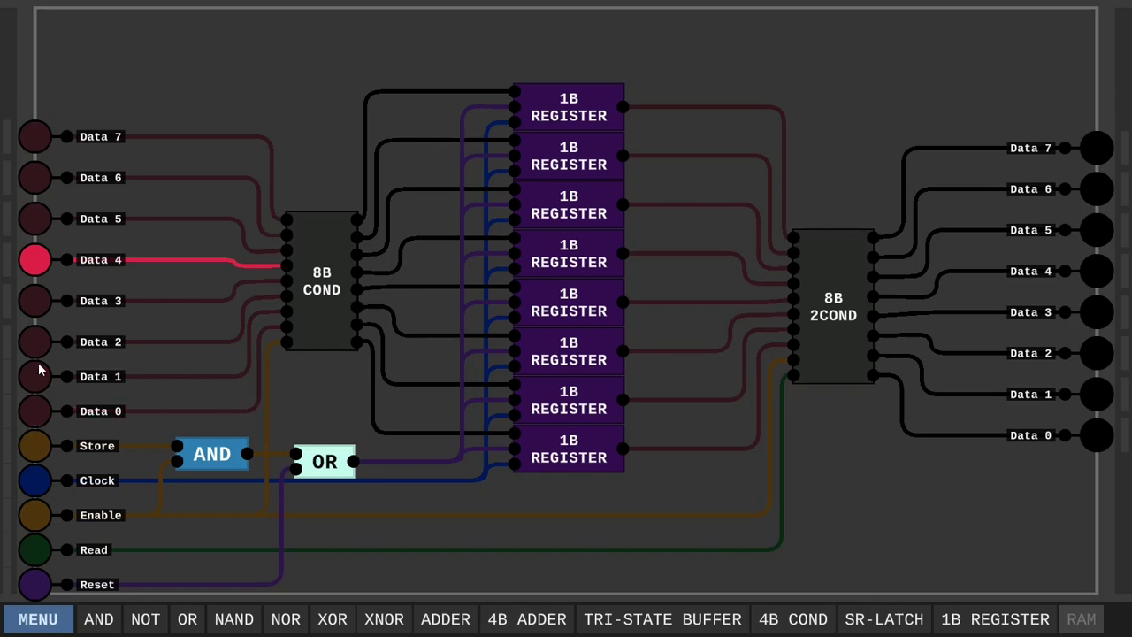
{"action": "left_click", "coordinate": [36, 266]}
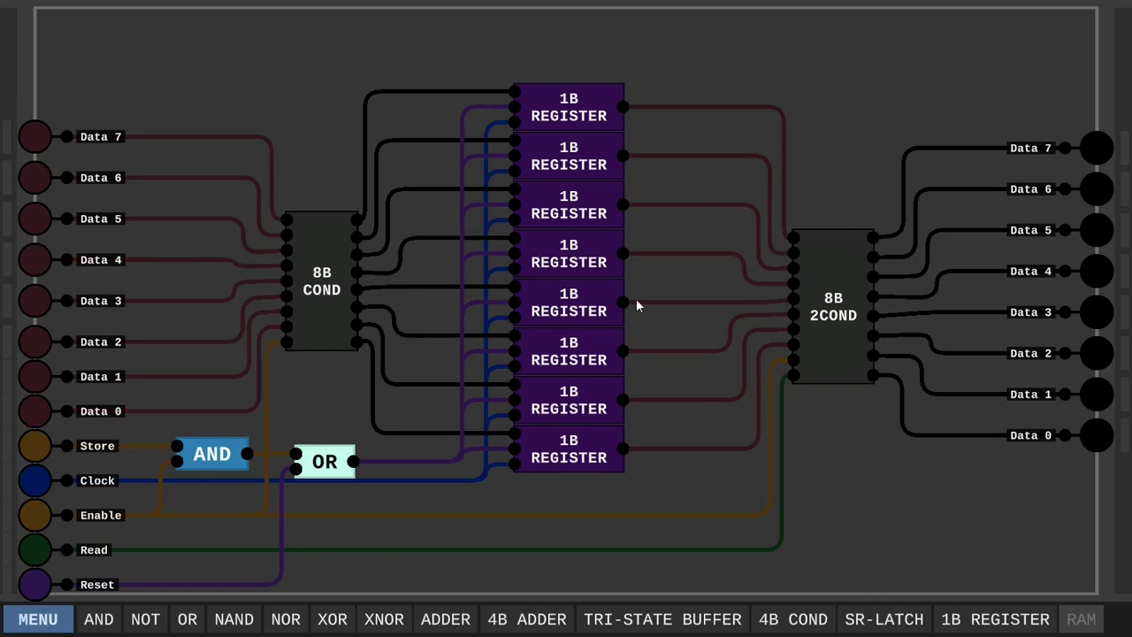
Step: Test storing Data 1 by switching Enable, Data 1 and Store on, toggling Reset and pulsing Clock
{"action": "left_click", "coordinate": [34, 589]}
{"action": "left_click", "coordinate": [33, 589]}
{"action": "left_click", "coordinate": [36, 515]}
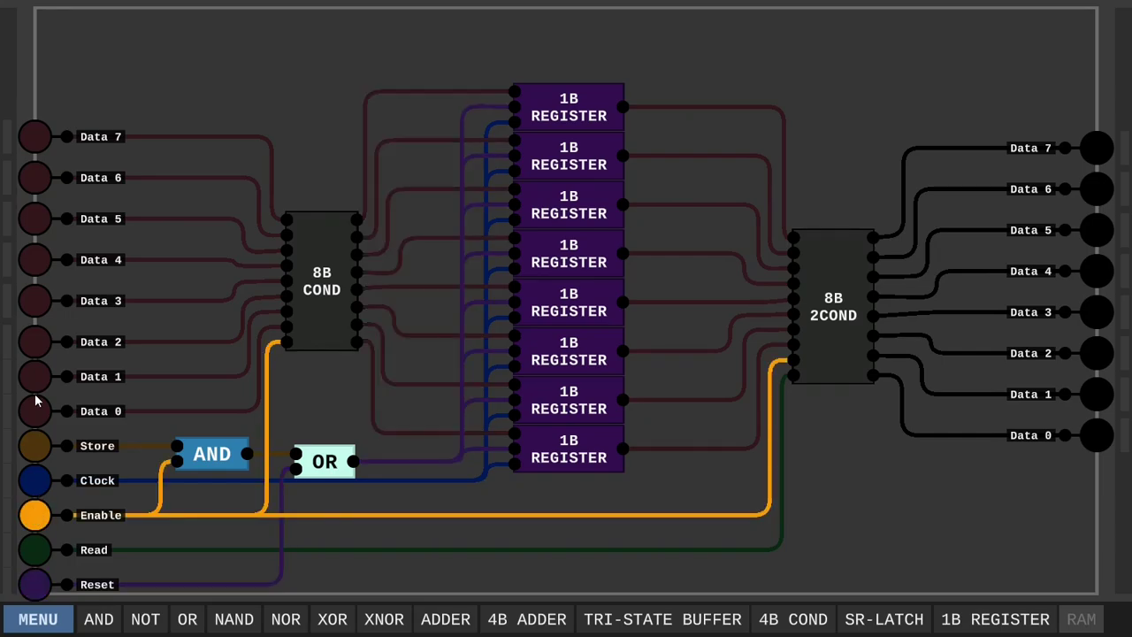
{"action": "left_click", "coordinate": [35, 389]}
{"action": "left_click", "coordinate": [31, 588]}
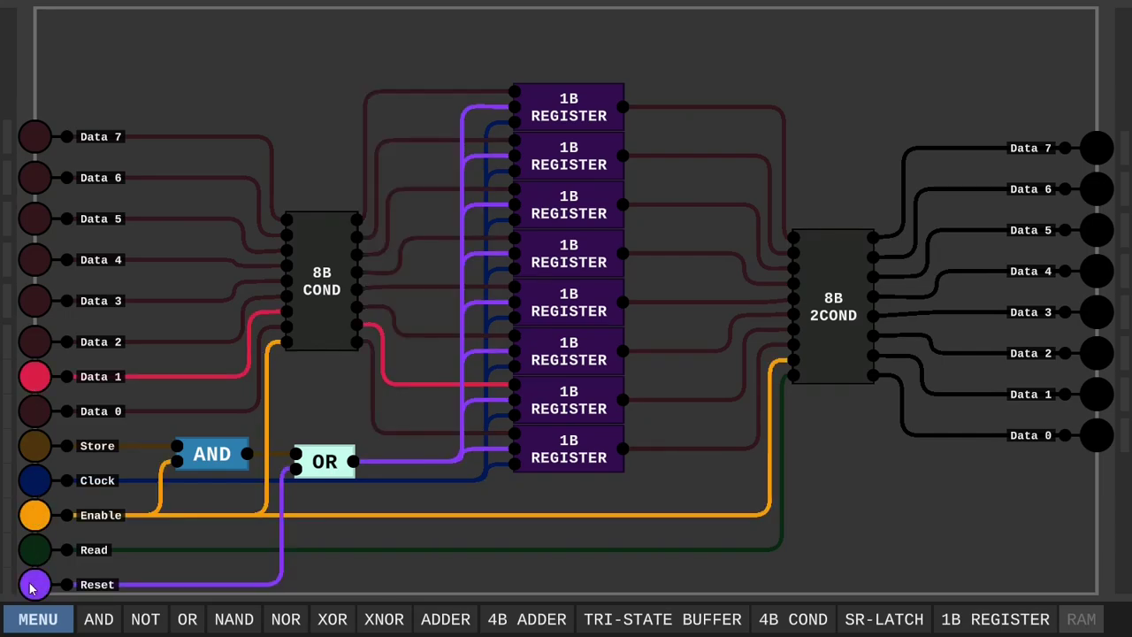
{"action": "left_click", "coordinate": [31, 587]}
{"action": "left_click", "coordinate": [36, 452]}
{"action": "left_click", "coordinate": [38, 486]}
{"action": "left_click", "coordinate": [38, 486]}
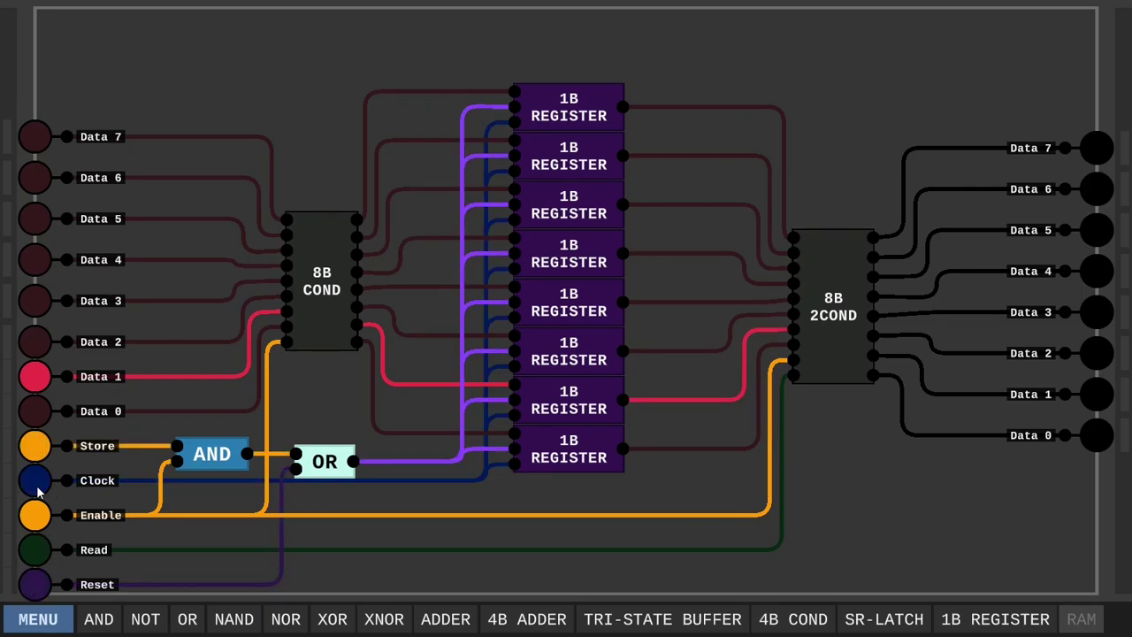
Step: Switch Store off and Reset on, and pulse Clock repeatedly to test resetting while Enable and Data 1 are on
{"action": "left_click", "coordinate": [43, 452]}
{"action": "left_click", "coordinate": [43, 585]}
{"action": "left_click", "coordinate": [42, 488]}
{"action": "left_click", "coordinate": [42, 488]}
{"action": "left_click", "coordinate": [42, 488]}
{"action": "left_click", "coordinate": [42, 488]}
{"action": "left_click", "coordinate": [42, 488]}
{"action": "left_click", "coordinate": [42, 488]}
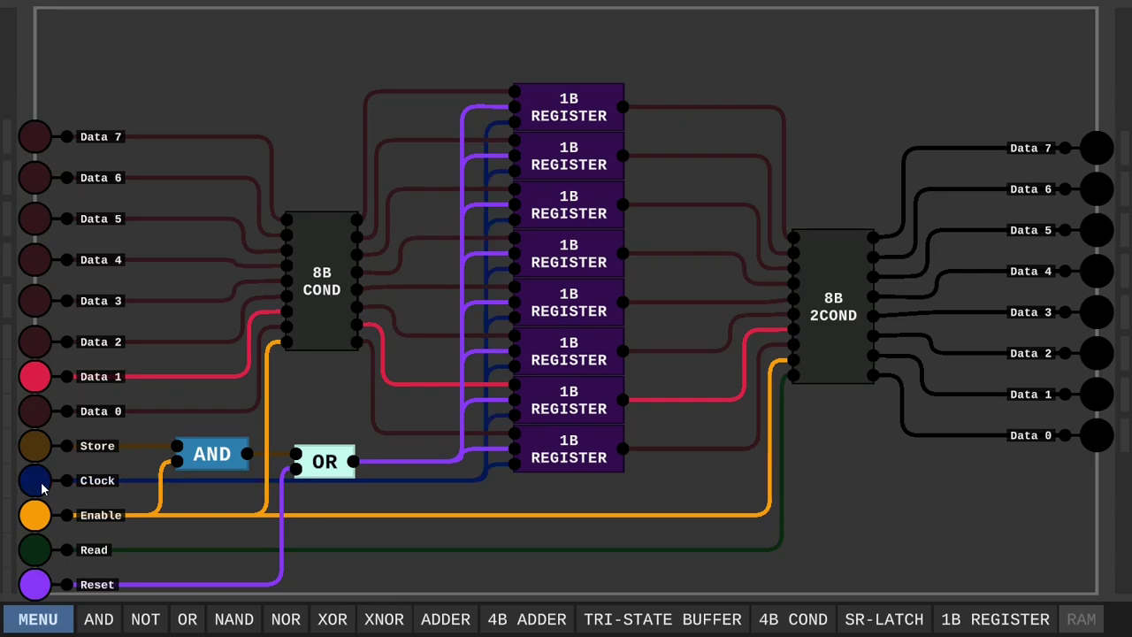
Step: Switch Reset, Data 1 and Enable off, and save the chip as RAM
{"action": "left_click", "coordinate": [47, 582]}
{"action": "left_click", "coordinate": [49, 383]}
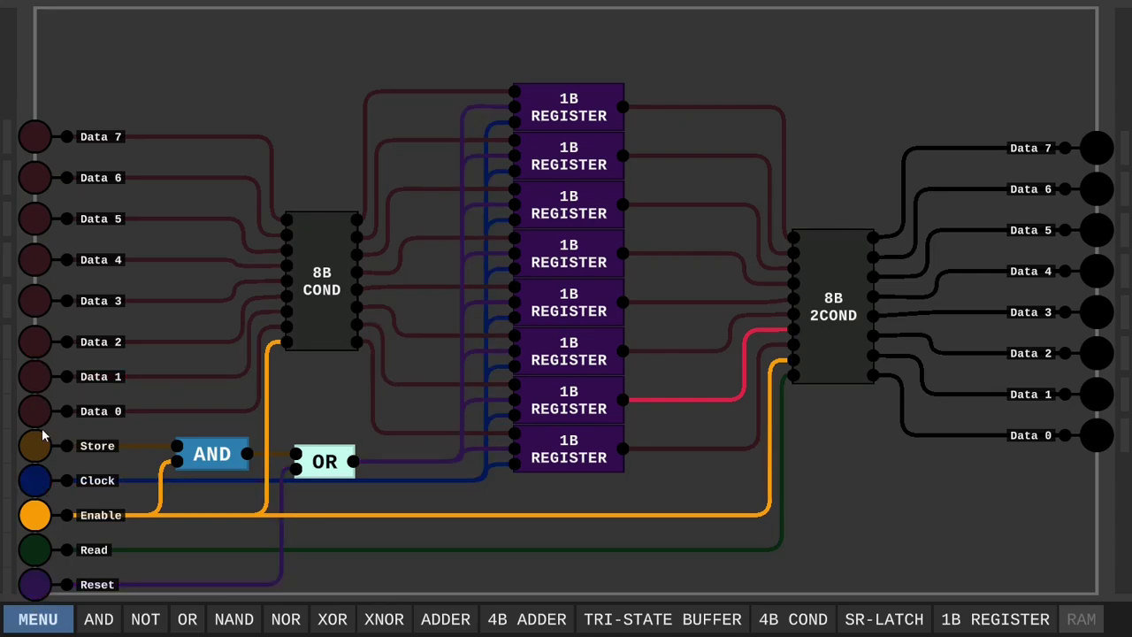
{"action": "left_click", "coordinate": [37, 517]}
{"action": "key", "text": "ctrl+s"}
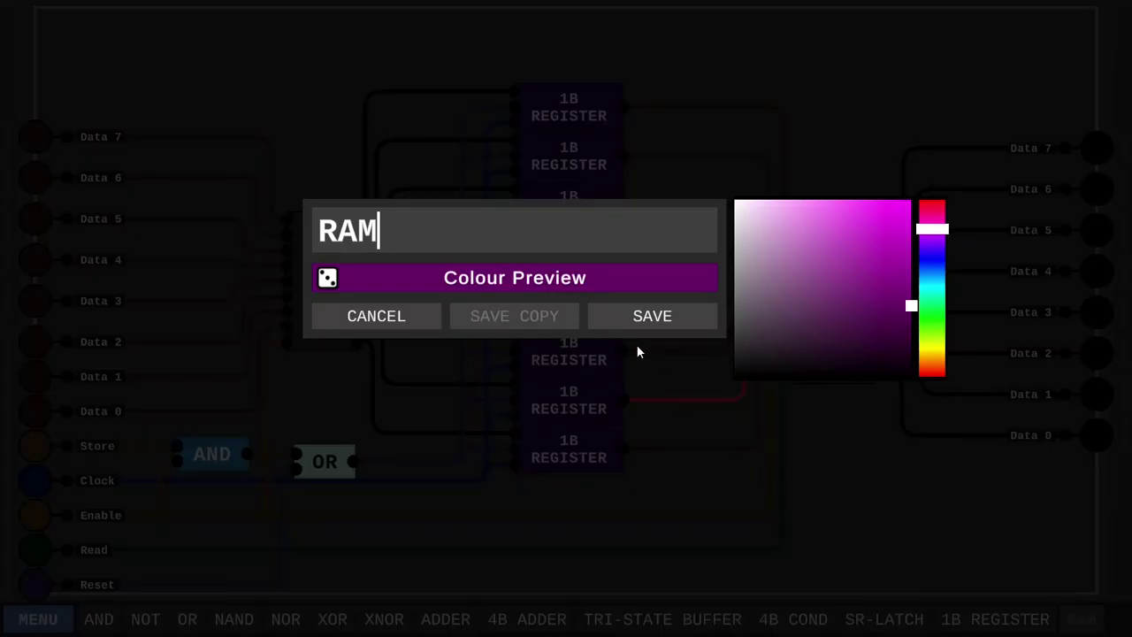
{"action": "left_click", "coordinate": [642, 326]}
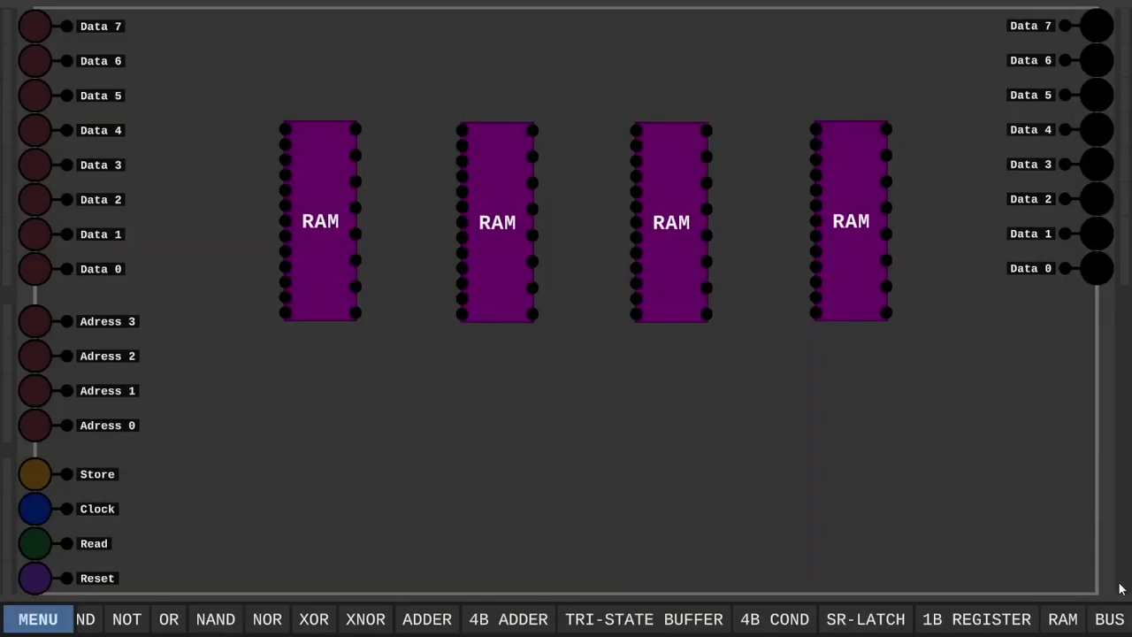
Step: Place an eight-line bus running above the four RAM chips and down between the input pins and the first RAM
{"action": "left_click", "coordinate": [1109, 619]}
{"action": "left_click", "coordinate": [855, 64]}
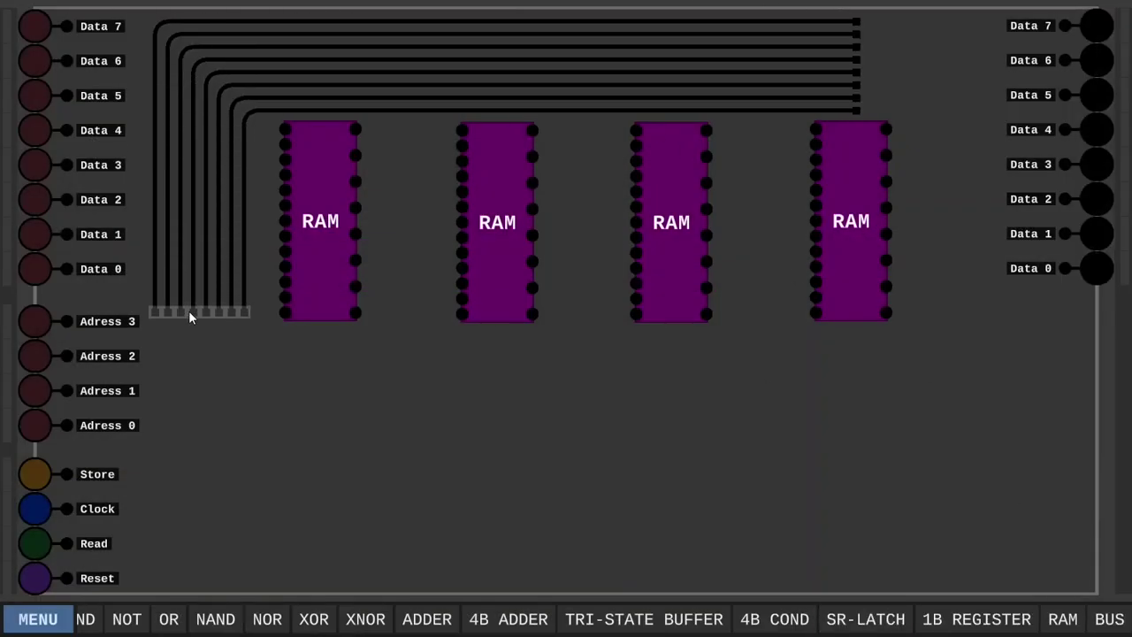
{"action": "left_click", "coordinate": [198, 289]}
Step: Place a second eight-line bus running below the four RAM chips and up beside the output pins
{"action": "left_click", "coordinate": [1109, 619]}
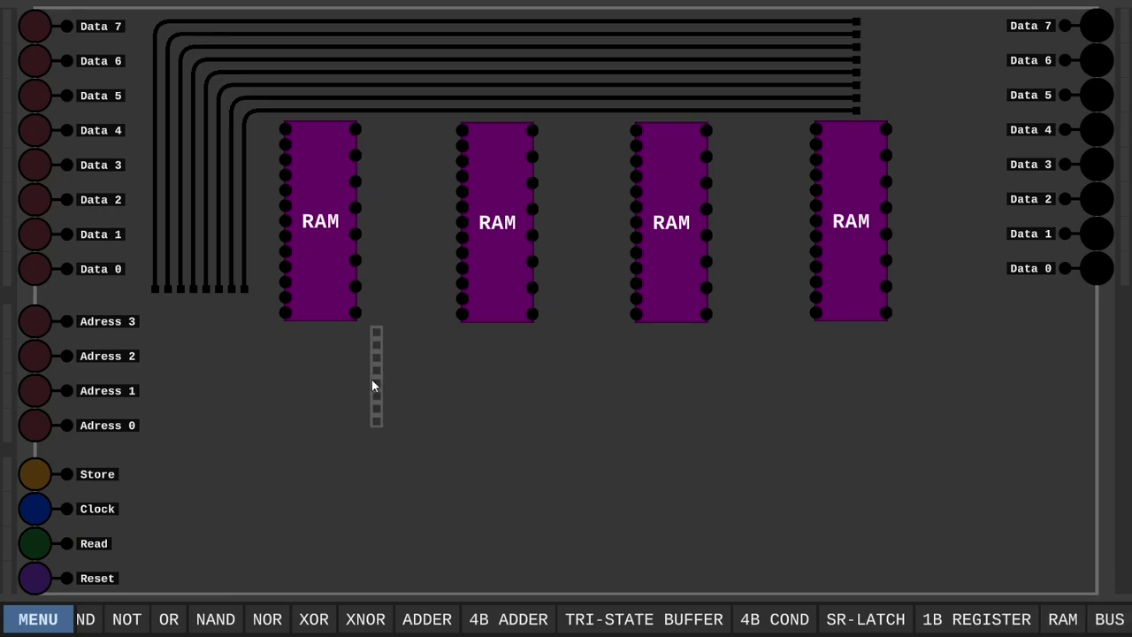
{"action": "left_click", "coordinate": [324, 373]}
{"action": "left_click", "coordinate": [961, 21]}
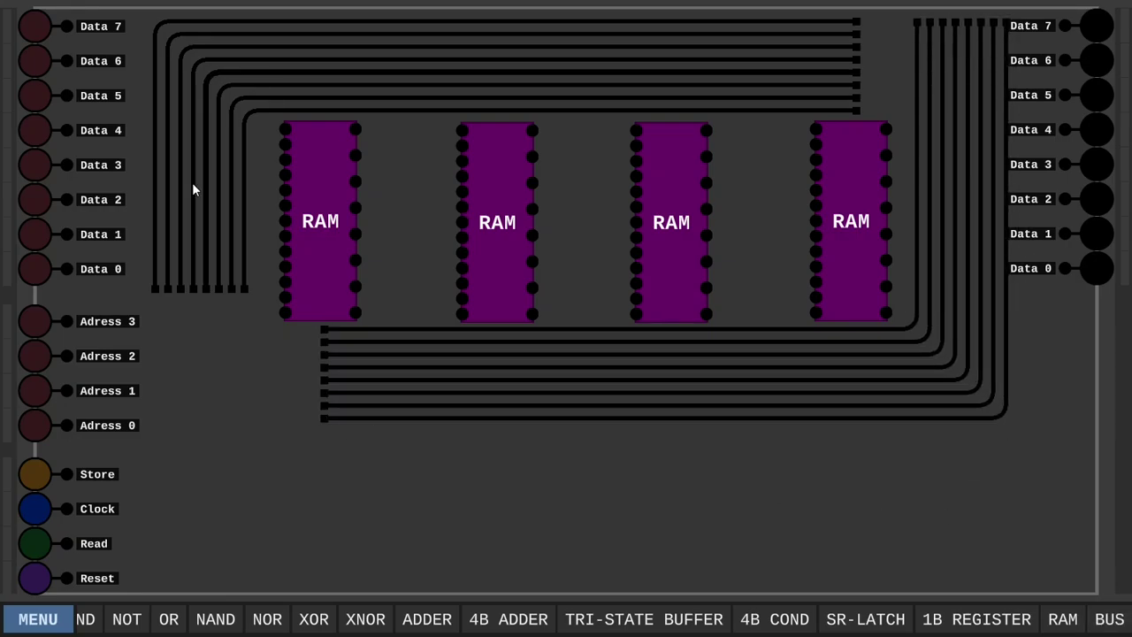
Step: Wire the input pins Data 7 through Data 0 to the eight lines of the upper bus in order
{"action": "left_click_drag", "start_coordinate": [66, 25], "coordinate": [154, 25]}
{"action": "left_click_drag", "start_coordinate": [66, 60], "coordinate": [168, 60]}
{"action": "left_click_drag", "start_coordinate": [66, 96], "coordinate": [181, 95]}
{"action": "left_click_drag", "start_coordinate": [66, 130], "coordinate": [194, 130]}
{"action": "left_click_drag", "start_coordinate": [67, 165], "coordinate": [208, 165]}
{"action": "left_click_drag", "start_coordinate": [67, 199], "coordinate": [221, 199]}
{"action": "left_click_drag", "start_coordinate": [66, 233], "coordinate": [234, 233]}
{"action": "left_click_drag", "start_coordinate": [67, 267], "coordinate": [247, 268]}
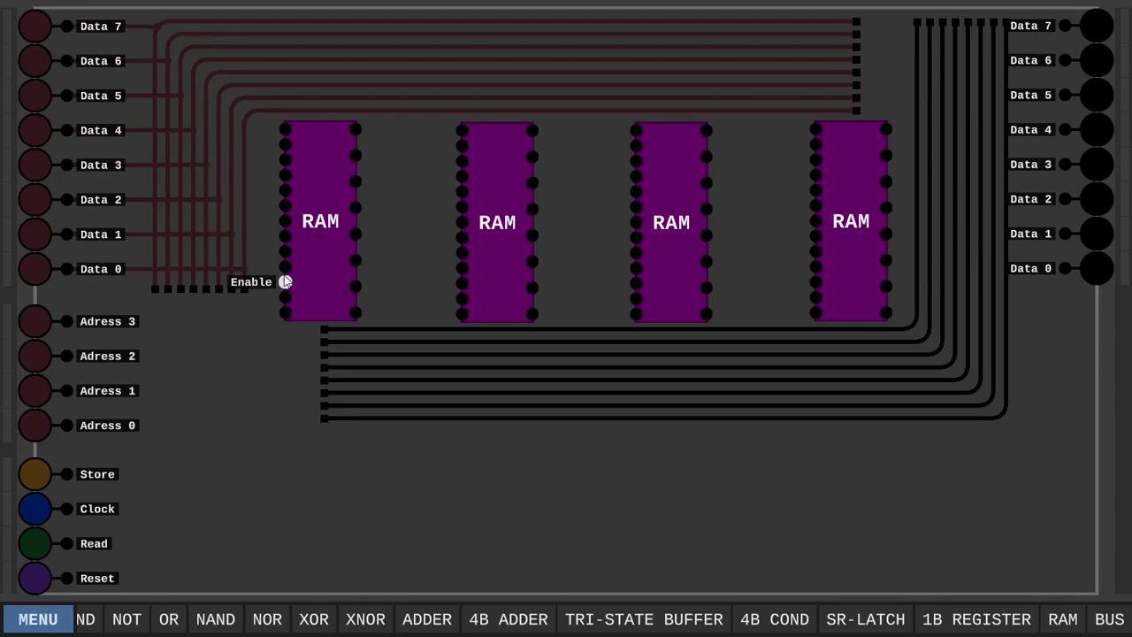
Step: Wire the first RAM's eight data inputs to the matching vertical lines of the upper bus
{"action": "left_click_drag", "start_coordinate": [285, 220], "coordinate": [235, 221]}
{"action": "left_click_drag", "start_coordinate": [285, 206], "coordinate": [207, 189]}
{"action": "left_click_drag", "start_coordinate": [285, 174], "coordinate": [194, 174]}
{"action": "left_click_drag", "start_coordinate": [284, 159], "coordinate": [168, 144]}
{"action": "left_click_drag", "start_coordinate": [284, 130], "coordinate": [155, 130]}
{"action": "left_click", "coordinate": [34, 95]}
Step: Wire the second RAM's eight data inputs to the matching lines of the upper bus
{"action": "mouse_move", "coordinate": [462, 131]}
{"action": "left_mouse_down"}
{"action": "mouse_move", "coordinate": [444, 144]}
{"action": "mouse_move", "coordinate": [449, 20]}
{"action": "mouse_move", "coordinate": [446, 203]}
{"action": "mouse_move", "coordinate": [449, 76]}
{"action": "mouse_move", "coordinate": [445, 112]}
{"action": "left_mouse_up"}
{"action": "left_click", "coordinate": [448, 98]}
{"action": "left_click", "coordinate": [461, 237]}
{"action": "left_click", "coordinate": [448, 111]}
Step: Wire the third RAM's eight data inputs to the matching lines of the upper bus
{"action": "left_click", "coordinate": [635, 131]}
{"action": "left_click", "coordinate": [623, 21]}
{"action": "left_click", "coordinate": [635, 146]}
{"action": "left_click", "coordinate": [623, 34]}
{"action": "left_click", "coordinate": [635, 161]}
{"action": "left_click", "coordinate": [623, 48]}
{"action": "left_click", "coordinate": [624, 73]}
{"action": "left_click", "coordinate": [635, 207]}
{"action": "left_click", "coordinate": [623, 85]}
{"action": "left_click", "coordinate": [635, 222]}
{"action": "left_click", "coordinate": [623, 98]}
{"action": "left_click", "coordinate": [635, 237]}
Step: Wire the fourth RAM's eight data inputs to the matching lines of the upper bus
{"action": "left_click", "coordinate": [814, 130]}
{"action": "left_click", "coordinate": [802, 23]}
{"action": "left_click", "coordinate": [814, 145]}
{"action": "left_click", "coordinate": [802, 34]}
{"action": "left_click", "coordinate": [814, 160]}
{"action": "left_click", "coordinate": [801, 48]}
{"action": "left_click", "coordinate": [814, 175]}
{"action": "left_click", "coordinate": [801, 60]}
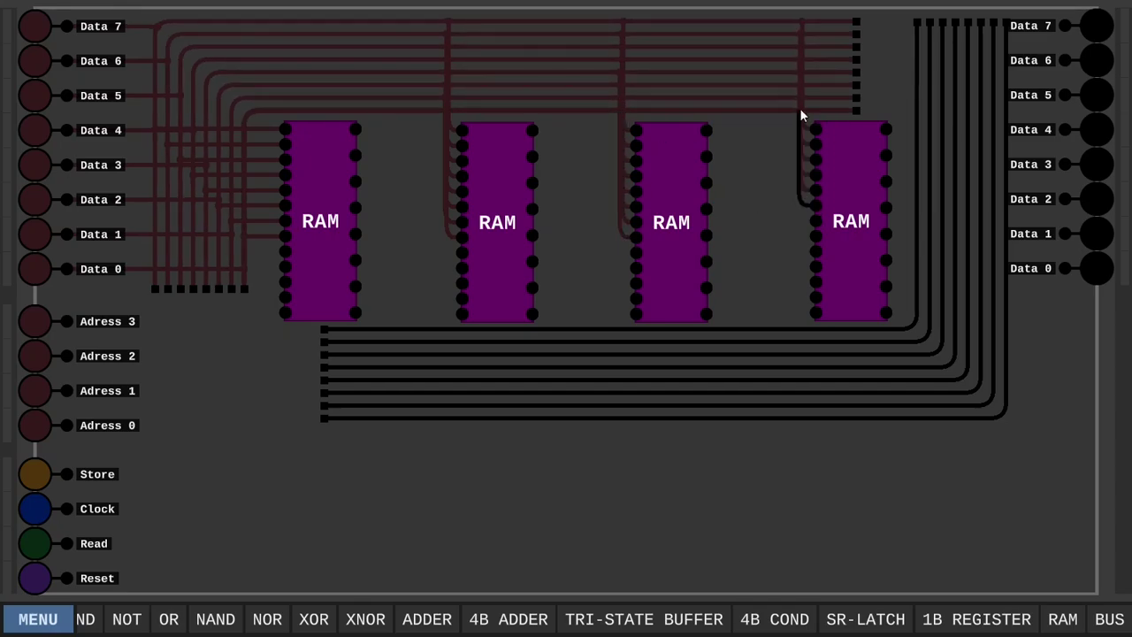
{"action": "left_click", "coordinate": [815, 221]}
{"action": "left_click", "coordinate": [801, 98]}
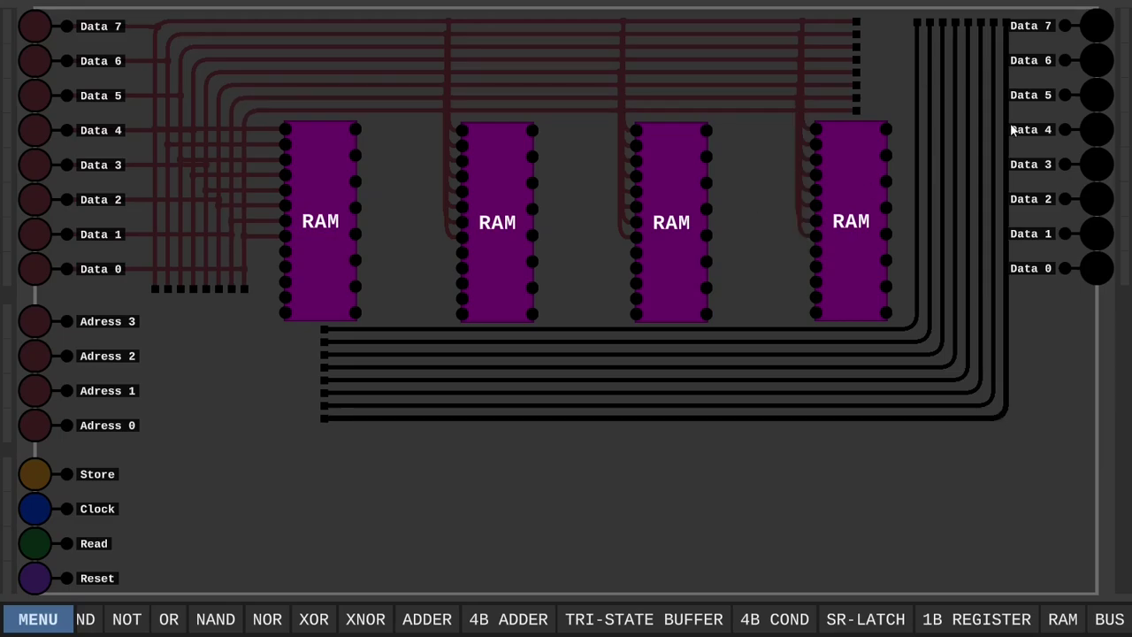
Step: Wire the output pins Data 4 through Data 1 to their vertical lines of the lower bus
{"action": "left_click", "coordinate": [1064, 130]}
{"action": "left_click", "coordinate": [968, 130]}
{"action": "left_click", "coordinate": [1065, 165]}
{"action": "left_click", "coordinate": [955, 164]}
{"action": "left_click", "coordinate": [1065, 199]}
{"action": "left_click", "coordinate": [941, 199]}
{"action": "left_click", "coordinate": [1064, 233]}
{"action": "left_click", "coordinate": [929, 233]}
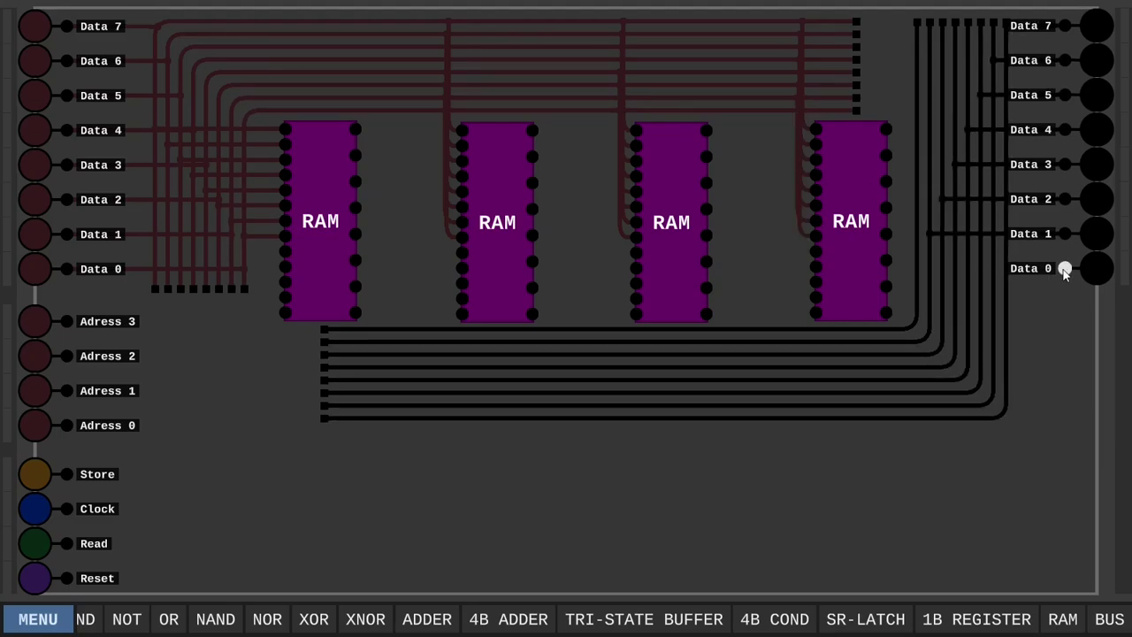
Step: Wire the first RAM's eight outputs to the lower bus, from Data 0 on its top line to Data 7 on its bottom line
{"action": "left_click", "coordinate": [354, 312]}
{"action": "left_click", "coordinate": [362, 329]}
{"action": "left_click", "coordinate": [356, 287]}
{"action": "left_click", "coordinate": [364, 341]}
{"action": "left_click", "coordinate": [356, 260]}
{"action": "left_click", "coordinate": [365, 353]}
{"action": "left_click", "coordinate": [356, 233]}
{"action": "left_click", "coordinate": [366, 367]}
{"action": "left_click", "coordinate": [366, 392]}
{"action": "left_click", "coordinate": [354, 155]}
{"action": "left_click", "coordinate": [368, 405]}
{"action": "left_click", "coordinate": [355, 130]}
{"action": "left_click", "coordinate": [369, 418]}
Step: Wire the second RAM's eight outputs to the lower bus, from Data 0 on its top line to Data 7 on its bottom line
{"action": "left_click", "coordinate": [533, 210]}
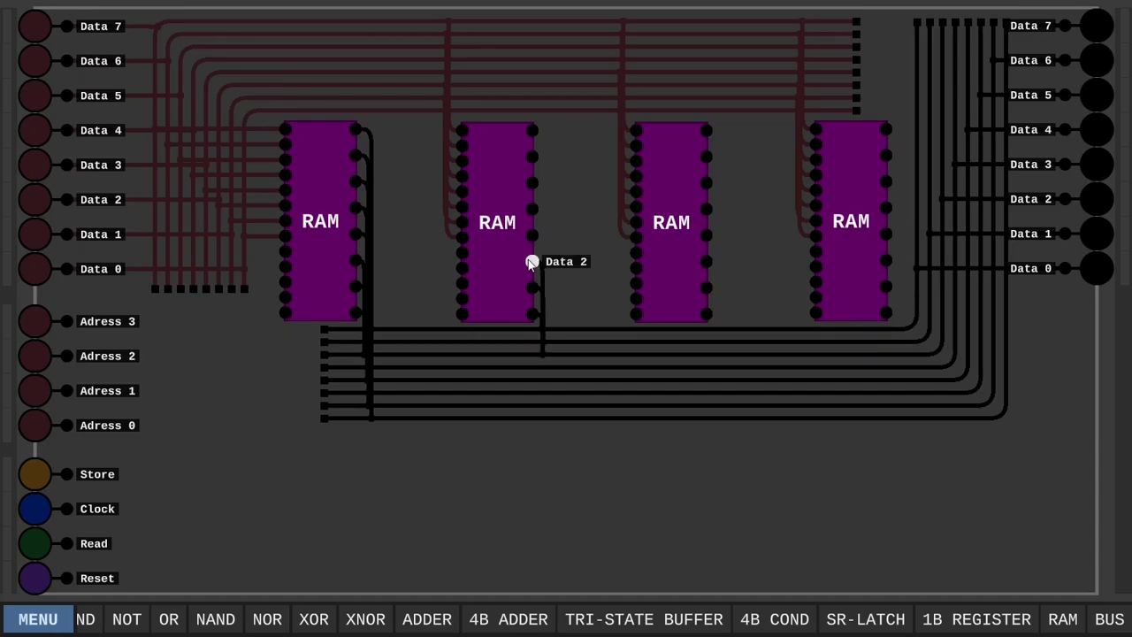
{"action": "left_click", "coordinate": [543, 378]}
{"action": "left_click", "coordinate": [533, 183]}
{"action": "left_click", "coordinate": [544, 391]}
{"action": "left_click", "coordinate": [532, 156]}
{"action": "left_click", "coordinate": [545, 405]}
{"action": "left_click", "coordinate": [532, 131]}
{"action": "left_click", "coordinate": [545, 417]}
Step: Wire the third RAM's eight outputs to the matching lines of the lower bus
{"action": "left_click", "coordinate": [705, 235]}
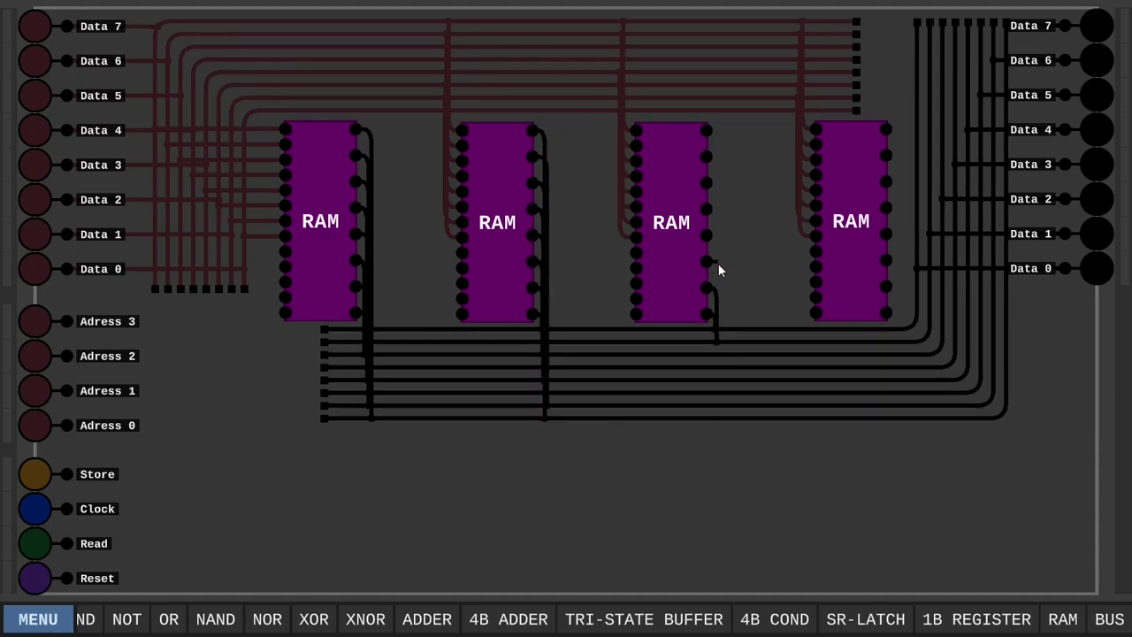
{"action": "left_click", "coordinate": [716, 366]}
{"action": "left_click", "coordinate": [706, 210]}
{"action": "left_click", "coordinate": [718, 378]}
{"action": "left_click", "coordinate": [705, 183]}
{"action": "left_click", "coordinate": [718, 392]}
{"action": "left_click", "coordinate": [706, 156]}
{"action": "left_click", "coordinate": [719, 405]}
{"action": "left_click", "coordinate": [706, 131]}
{"action": "left_click", "coordinate": [719, 417]}
Step: Wire the fourth RAM's eight outputs straight across to the matching vertical lines of the output bus
{"action": "left_click", "coordinate": [886, 312]}
{"action": "left_click", "coordinate": [916, 312]}
{"action": "left_click", "coordinate": [886, 285]}
{"action": "left_click", "coordinate": [930, 286]}
{"action": "left_click", "coordinate": [886, 260]}
{"action": "left_click", "coordinate": [943, 260]}
{"action": "left_click", "coordinate": [885, 233]}
{"action": "left_click", "coordinate": [955, 234]}
{"action": "left_click", "coordinate": [886, 207]}
{"action": "left_click", "coordinate": [968, 207]}
{"action": "left_click", "coordinate": [886, 181]}
{"action": "left_click", "coordinate": [981, 181]}
{"action": "left_click", "coordinate": [886, 155]}
{"action": "left_click", "coordinate": [36, 269]}
{"action": "left_click", "coordinate": [35, 200]}
{"action": "left_click", "coordinate": [36, 130]}
{"action": "left_click", "coordinate": [36, 61]}
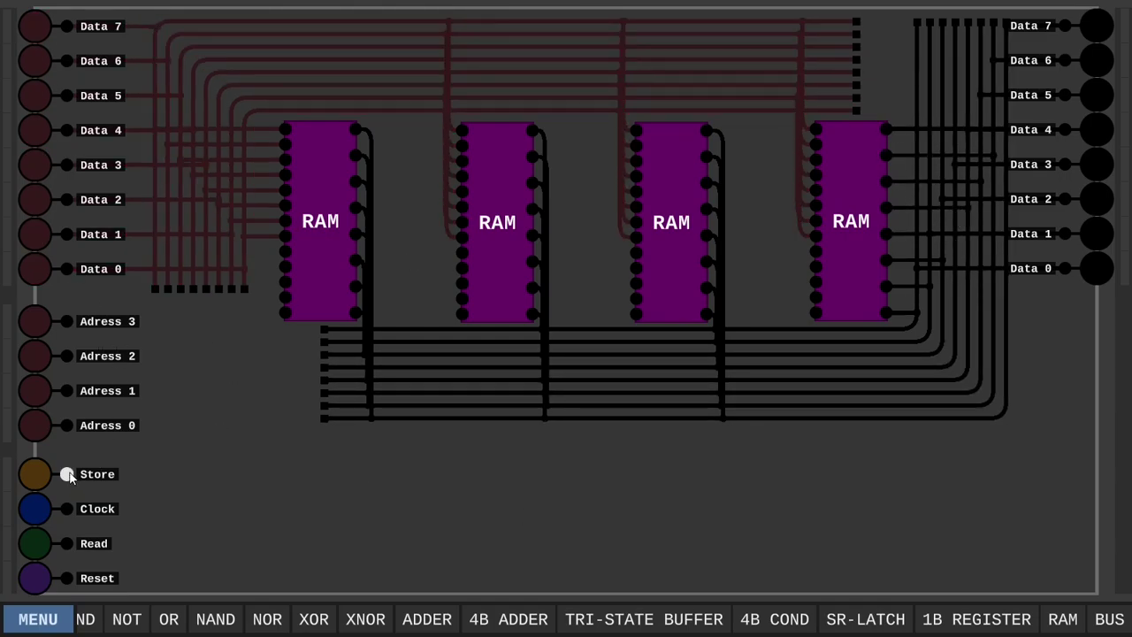
Step: Wire the Store input to the ninth input pin of all four RAMs, branching each connection from one shared line
{"action": "left_click", "coordinate": [739, 474]}
{"action": "left_click", "coordinate": [739, 252]}
{"action": "left_click", "coordinate": [815, 252]}
{"action": "left_click", "coordinate": [635, 253]}
{"action": "left_click", "coordinate": [559, 474]}
{"action": "left_click", "coordinate": [462, 253]}
{"action": "left_click", "coordinate": [251, 253]}
{"action": "left_click", "coordinate": [251, 474]}
Step: Wire the Clock input to the tenth input pin of all four RAMs, branching each connection from one shared line
{"action": "left_click", "coordinate": [105, 513]}
{"action": "left_click", "coordinate": [750, 508]}
{"action": "left_click", "coordinate": [750, 265]}
{"action": "left_click", "coordinate": [816, 265]}
{"action": "left_click", "coordinate": [634, 268]}
{"action": "left_click", "coordinate": [565, 268]}
{"action": "left_click", "coordinate": [566, 509]}
{"action": "left_click", "coordinate": [462, 268]}
{"action": "left_click", "coordinate": [390, 268]}
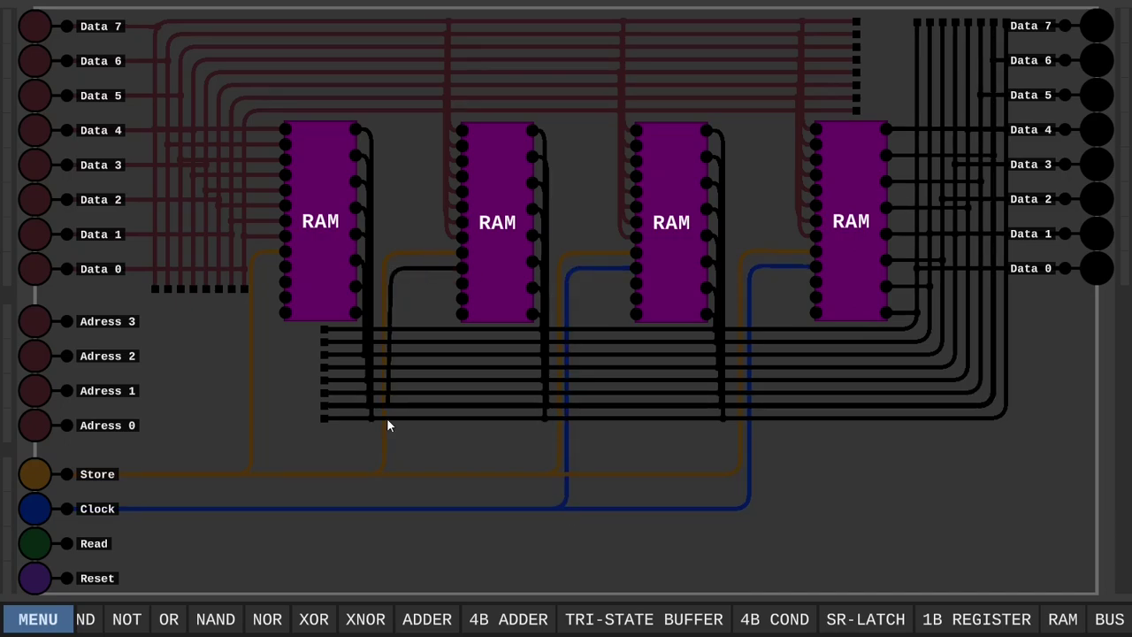
{"action": "left_click", "coordinate": [390, 508]}
{"action": "left_click", "coordinate": [285, 268]}
{"action": "left_click", "coordinate": [259, 269]}
{"action": "left_click", "coordinate": [257, 508]}
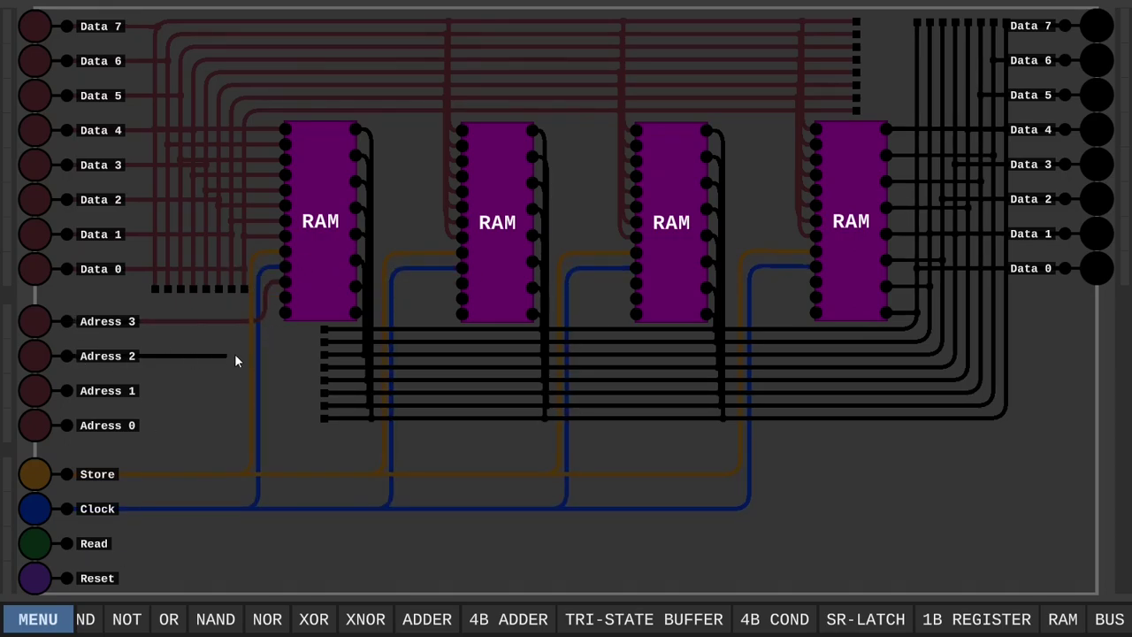
Step: Wire Adress 1 to the third RAM's address pin and Adress 0 to the fourth RAM's address pin
{"action": "left_click", "coordinate": [67, 389]}
{"action": "left_click", "coordinate": [577, 282]}
{"action": "left_click", "coordinate": [578, 282]}
{"action": "left_click", "coordinate": [635, 283]}
{"action": "left_click", "coordinate": [67, 425]}
{"action": "left_click", "coordinate": [764, 283]}
{"action": "left_click", "coordinate": [765, 282]}
{"action": "left_click", "coordinate": [816, 282]}
Step: Wire the Read input to the twelfth input pin of all four RAMs from one shared line
{"action": "left_click", "coordinate": [68, 543]}
{"action": "left_click", "coordinate": [813, 301]}
{"action": "left_click", "coordinate": [636, 300]}
{"action": "left_click", "coordinate": [584, 300]}
{"action": "left_click", "coordinate": [583, 543]}
{"action": "left_click", "coordinate": [462, 301]}
{"action": "left_click", "coordinate": [412, 300]}
{"action": "left_click", "coordinate": [412, 542]}
{"action": "left_click", "coordinate": [271, 302]}
{"action": "left_click", "coordinate": [271, 543]}
Step: Wire the Reset input to the lowest input pin of all four RAMs from one shared line
{"action": "left_click", "coordinate": [68, 577]}
{"action": "left_click", "coordinate": [813, 313]}
{"action": "left_click", "coordinate": [636, 313]}
{"action": "left_click", "coordinate": [598, 312]}
{"action": "left_click", "coordinate": [598, 578]}
{"action": "left_click", "coordinate": [462, 313]}
{"action": "left_click", "coordinate": [422, 312]}
{"action": "left_click", "coordinate": [422, 578]}
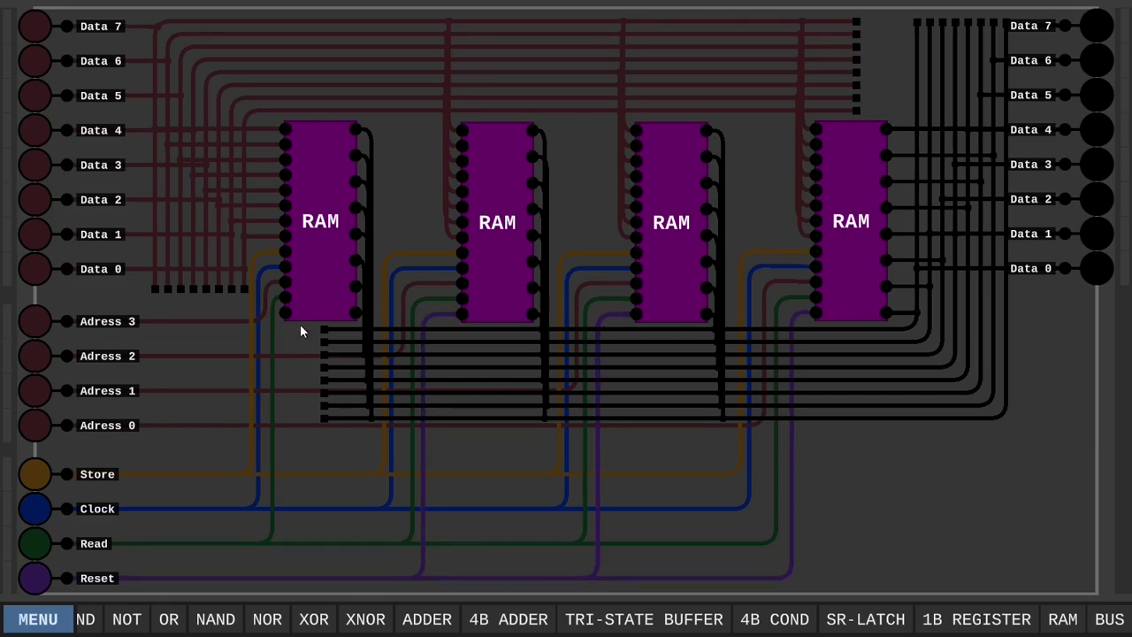
{"action": "left_click", "coordinate": [282, 313]}
{"action": "left_click", "coordinate": [285, 575]}
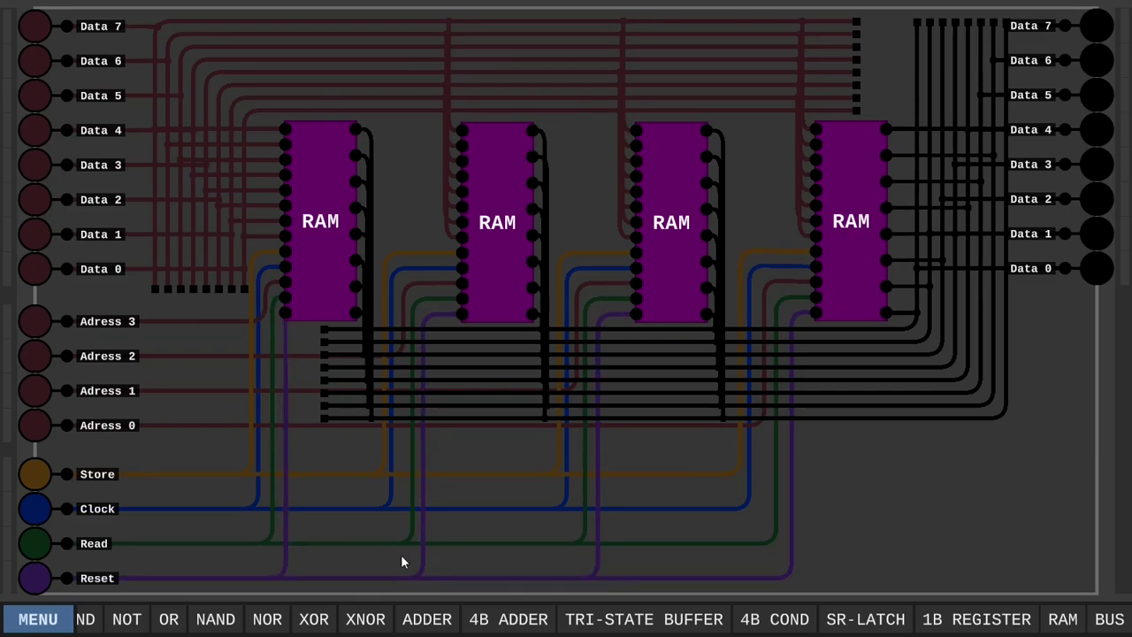
Step: Test the first RAM by storing and reading Data 4 and Data 3 at Adress 3, and clear the data inputs
{"action": "left_click", "coordinate": [35, 130]}
{"action": "left_click", "coordinate": [35, 164]}
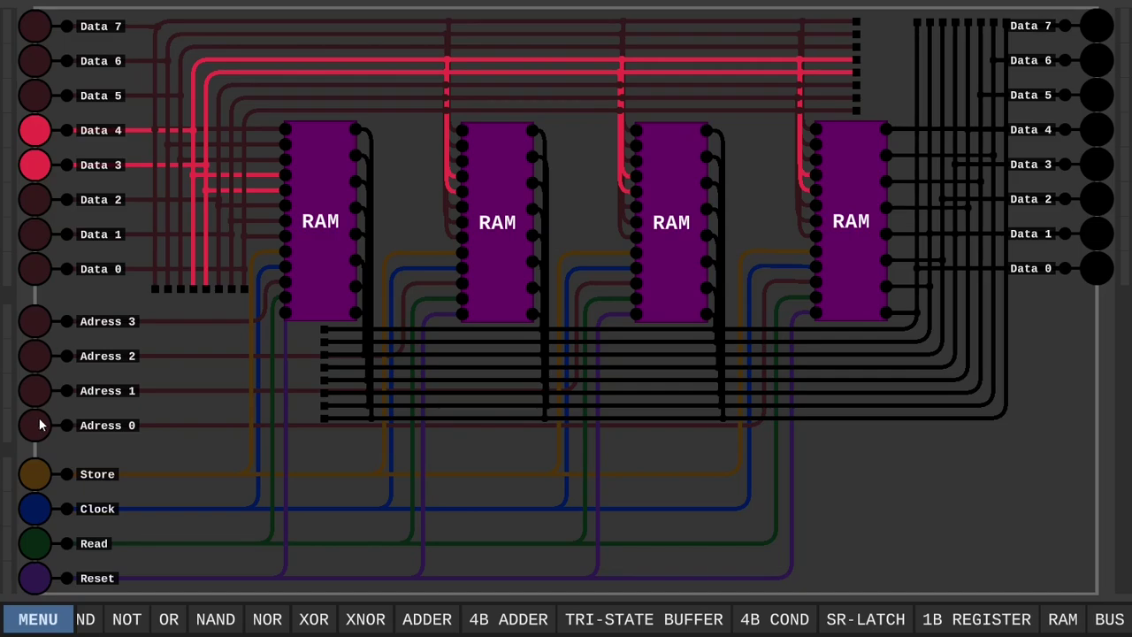
{"action": "left_click", "coordinate": [35, 322]}
{"action": "left_click", "coordinate": [35, 475]}
{"action": "left_click", "coordinate": [35, 509]}
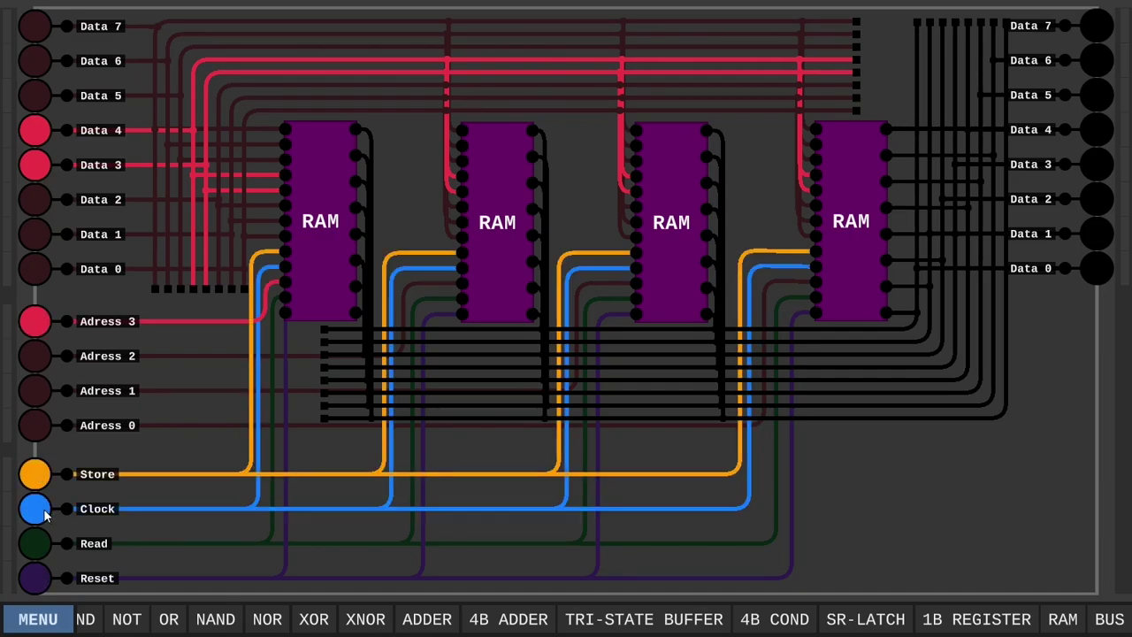
{"action": "left_click", "coordinate": [37, 545]}
{"action": "left_click", "coordinate": [34, 164]}
{"action": "left_click", "coordinate": [34, 130]}
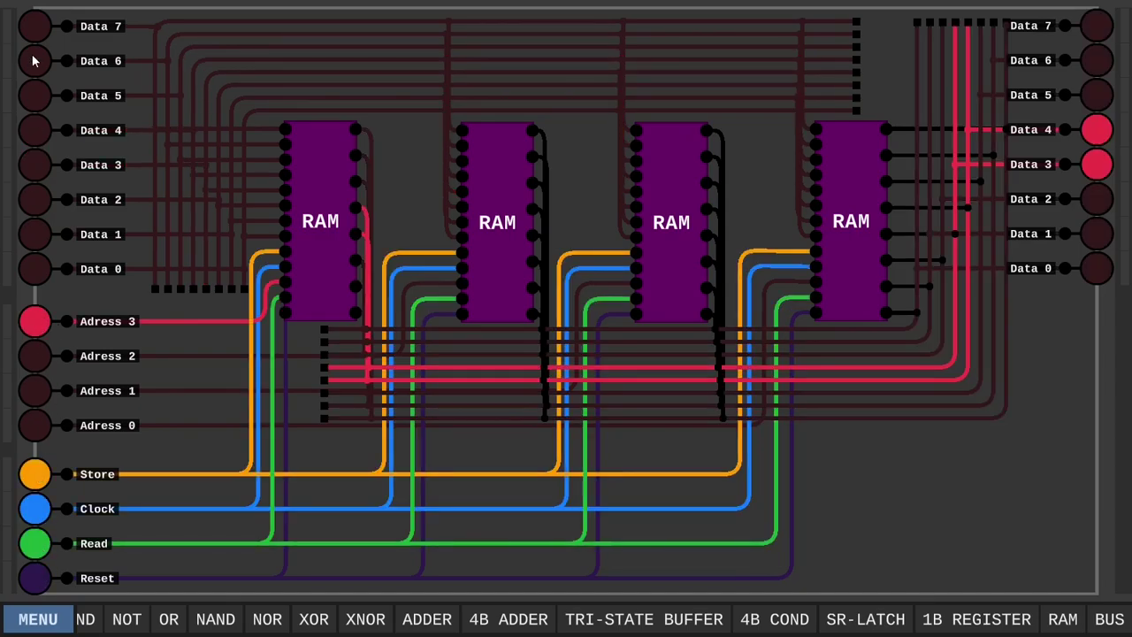
Step: Store Data 6 and Data 3 in the second RAM through Adress 2, and clear the data inputs
{"action": "left_click", "coordinate": [35, 60]}
{"action": "left_click", "coordinate": [34, 165]}
{"action": "left_click", "coordinate": [34, 321]}
{"action": "left_click", "coordinate": [35, 356]}
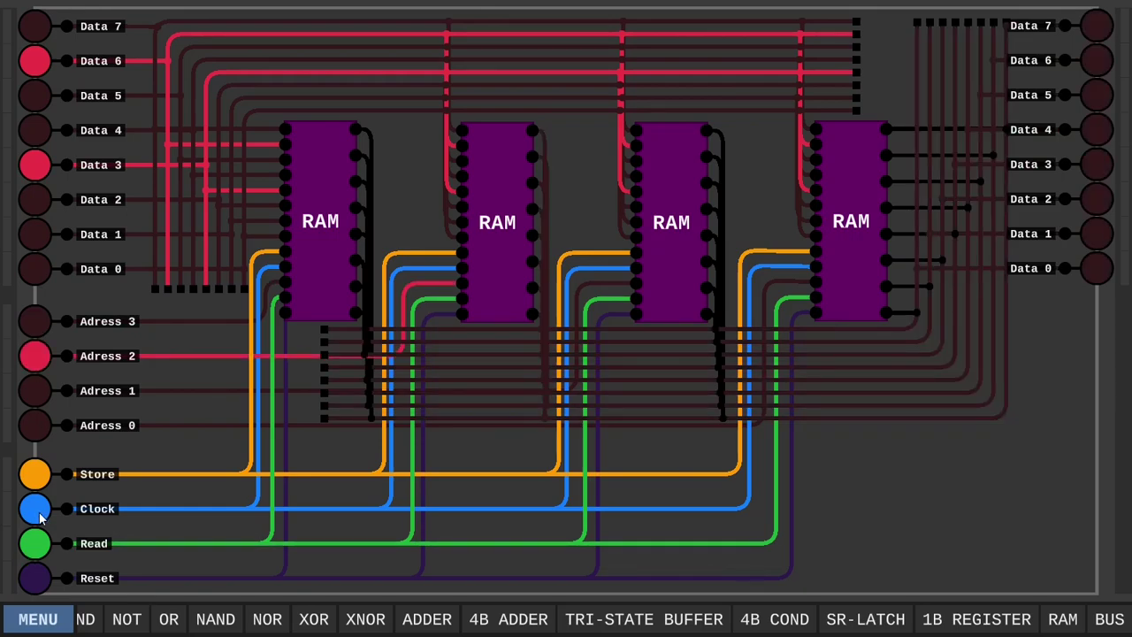
{"action": "left_click", "coordinate": [39, 517]}
{"action": "left_click", "coordinate": [35, 164]}
{"action": "left_click", "coordinate": [35, 61]}
Step: Store Data 1 and Data 0 in the third RAM through Adress 1, and clear the data inputs
{"action": "left_click", "coordinate": [35, 234]}
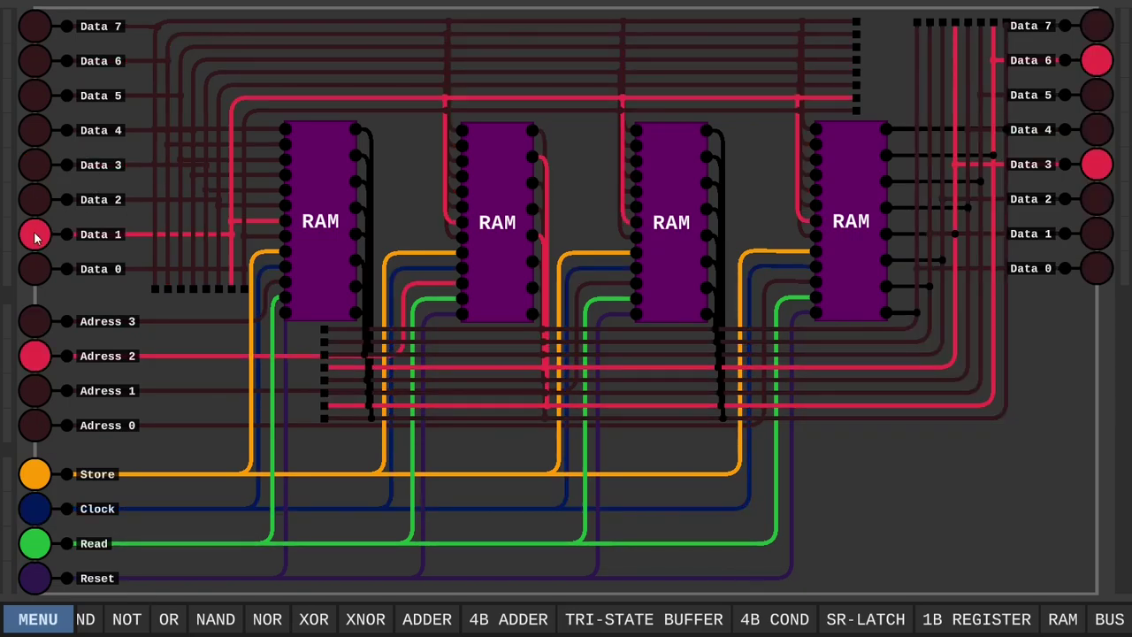
{"action": "left_click", "coordinate": [34, 268]}
{"action": "left_click", "coordinate": [34, 355]}
{"action": "left_click", "coordinate": [34, 390]}
{"action": "left_click", "coordinate": [35, 508]}
{"action": "left_click", "coordinate": [36, 509]}
{"action": "left_click", "coordinate": [35, 268]}
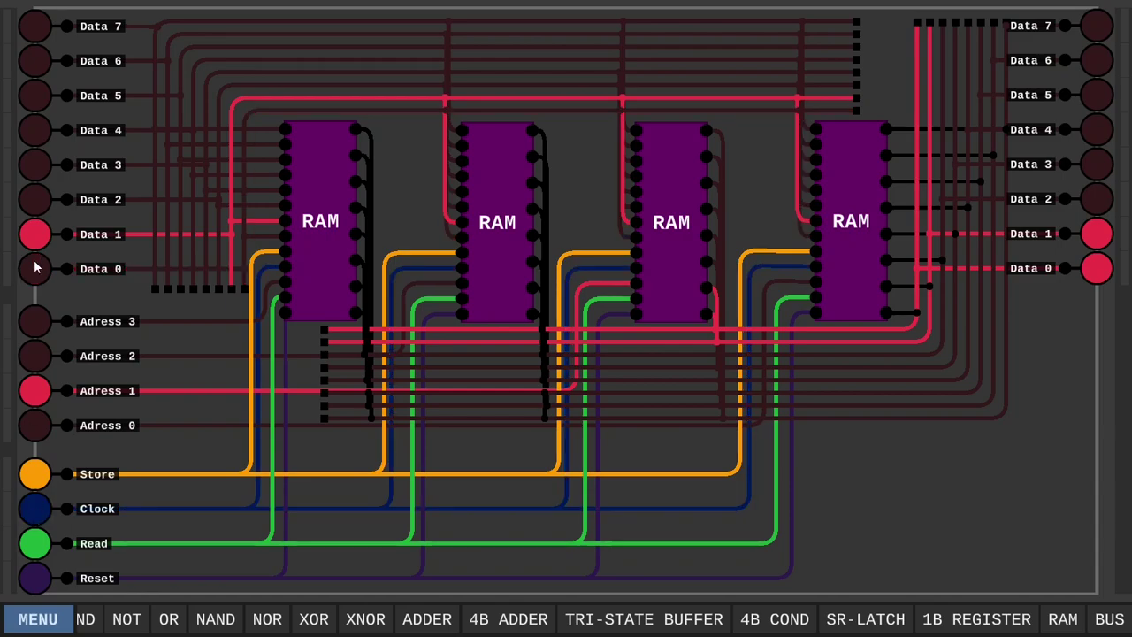
{"action": "left_click", "coordinate": [35, 233]}
Step: Store Data 7, Data 5 and Data 3 in the fourth RAM through Adress 0
{"action": "left_click", "coordinate": [34, 25]}
{"action": "left_click", "coordinate": [35, 95]}
{"action": "left_click", "coordinate": [34, 165]}
{"action": "left_click", "coordinate": [34, 390]}
{"action": "left_click", "coordinate": [34, 424]}
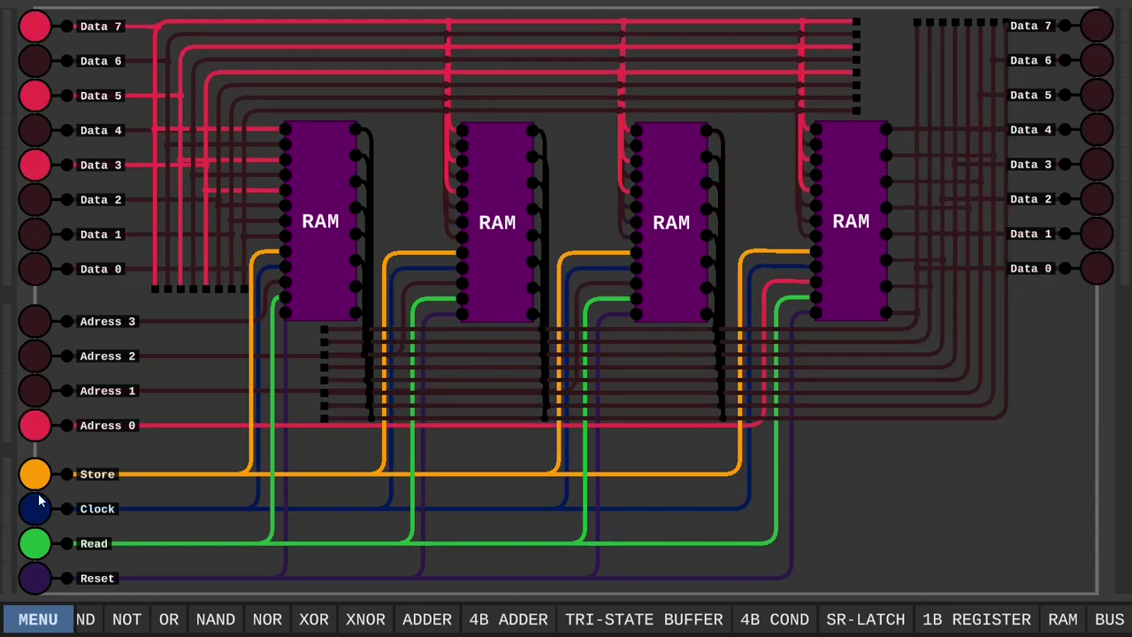
{"action": "left_click", "coordinate": [36, 508]}
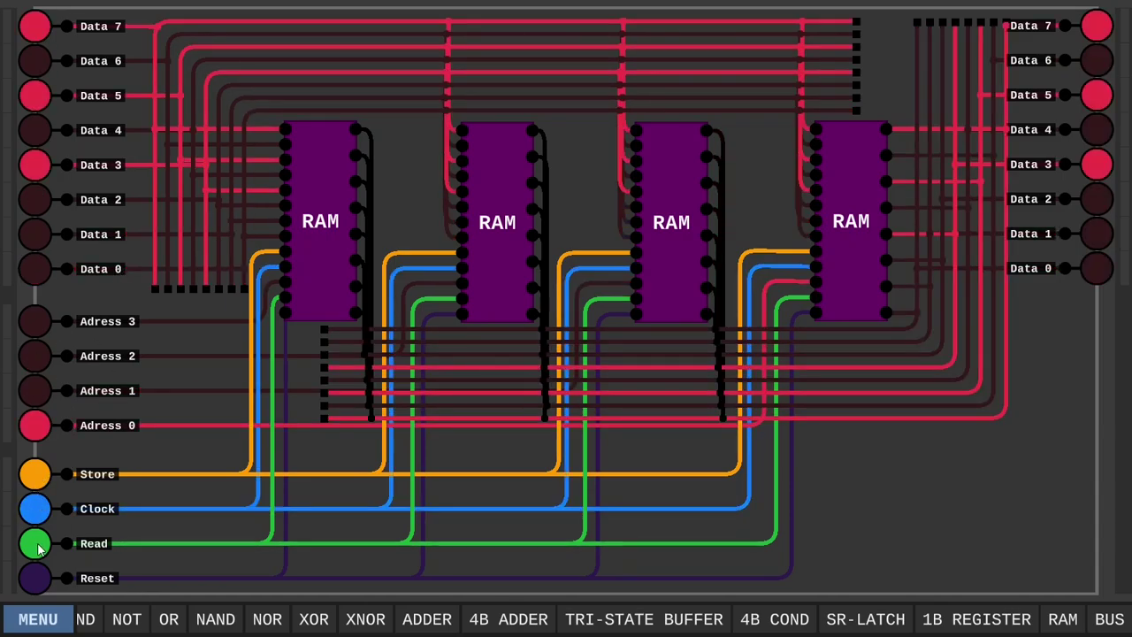
Step: Switch off Read, Clock, Store, Adress 0 and the active data inputs
{"action": "left_click", "coordinate": [35, 543]}
{"action": "left_click", "coordinate": [36, 508]}
{"action": "left_click", "coordinate": [35, 473]}
{"action": "left_click", "coordinate": [34, 425]}
{"action": "left_click", "coordinate": [35, 165]}
{"action": "left_click", "coordinate": [34, 94]}
{"action": "left_click", "coordinate": [35, 26]}
Step: Read back the bytes stored in the RAMs by enabling Read and selecting the addresses one at a time
{"action": "left_click", "coordinate": [35, 321]}
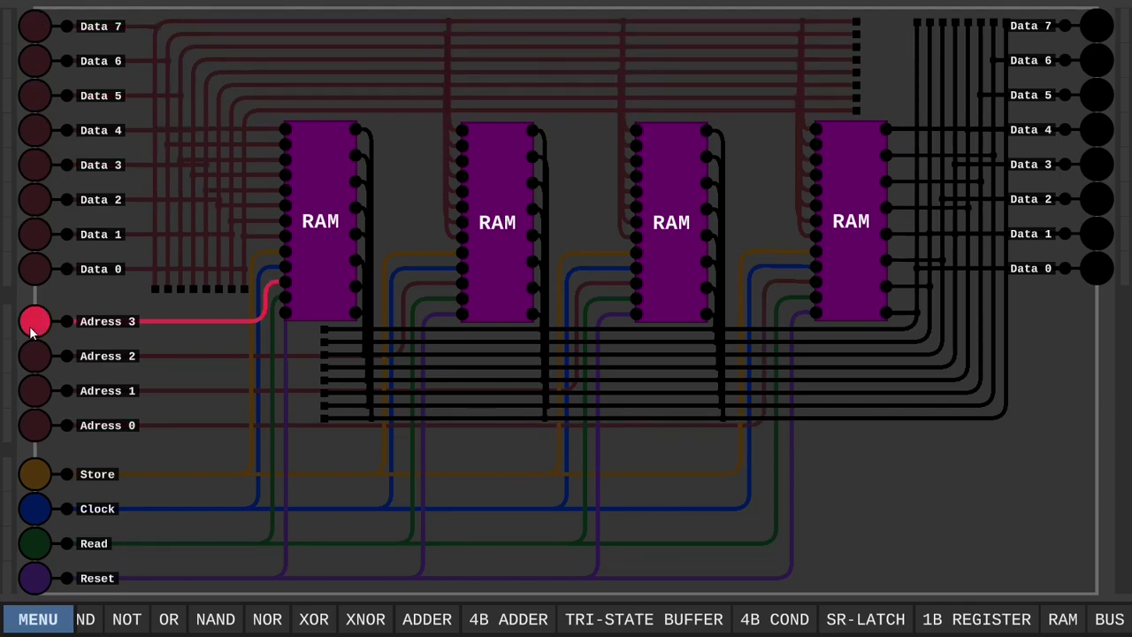
{"action": "left_click", "coordinate": [35, 543]}
{"action": "left_click", "coordinate": [34, 321]}
{"action": "left_click", "coordinate": [37, 393]}
{"action": "left_click", "coordinate": [35, 394]}
{"action": "left_click", "coordinate": [35, 426]}
{"action": "left_click", "coordinate": [35, 426]}
{"action": "left_click", "coordinate": [35, 543]}
Step: Reset the whole memory and check the RAM outputs again by reading the addresses one at a time
{"action": "left_click", "coordinate": [36, 578]}
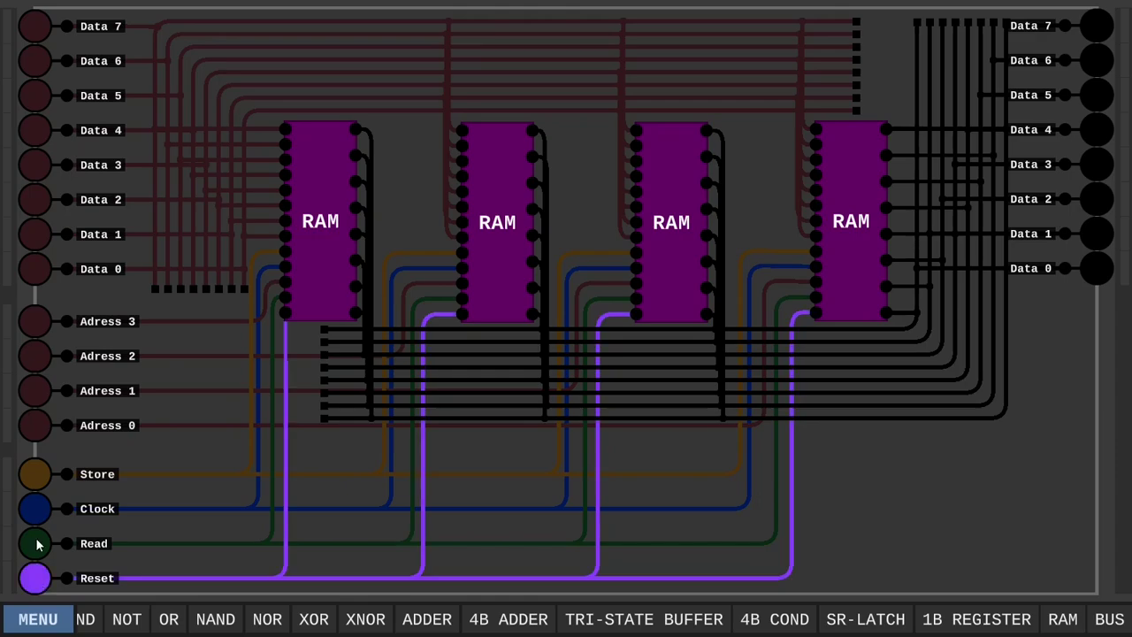
{"action": "left_click", "coordinate": [35, 577]}
{"action": "left_click", "coordinate": [35, 543]}
{"action": "left_click", "coordinate": [35, 321]}
{"action": "left_click", "coordinate": [36, 321]}
{"action": "left_click", "coordinate": [35, 390]}
{"action": "left_click", "coordinate": [36, 390]}
{"action": "left_click", "coordinate": [35, 425]}
{"action": "left_click", "coordinate": [37, 428]}
{"action": "left_click", "coordinate": [36, 543]}
Step: Save the circuit as a chip named 32B RAM with a purple colour
{"action": "key", "text": "ctrl+s"}
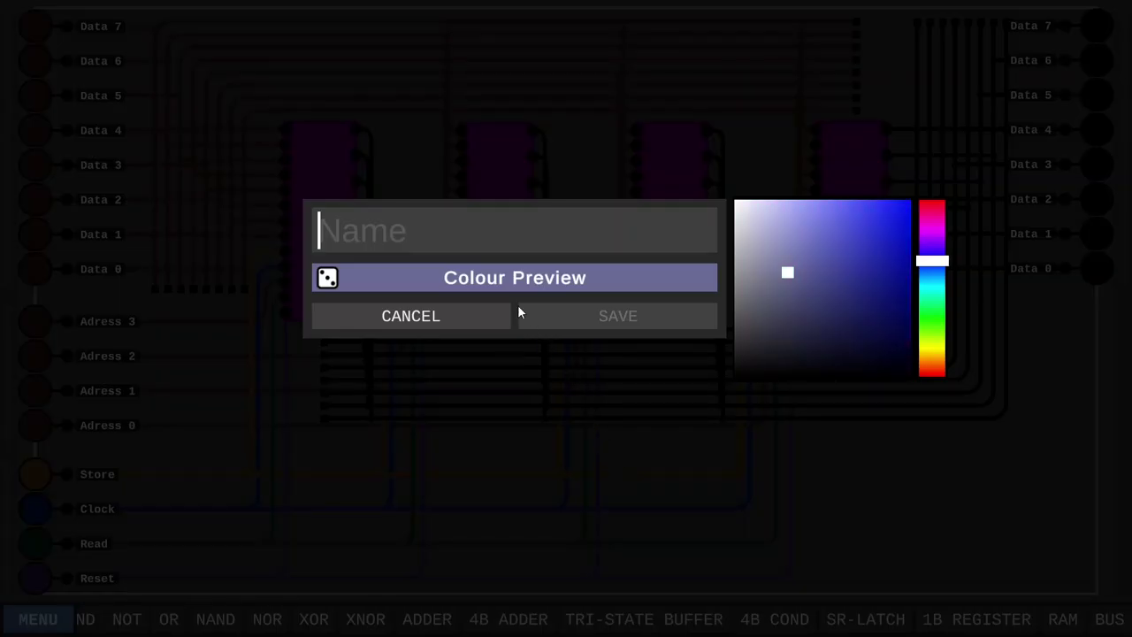
{"action": "type", "text": "32B RAM"}
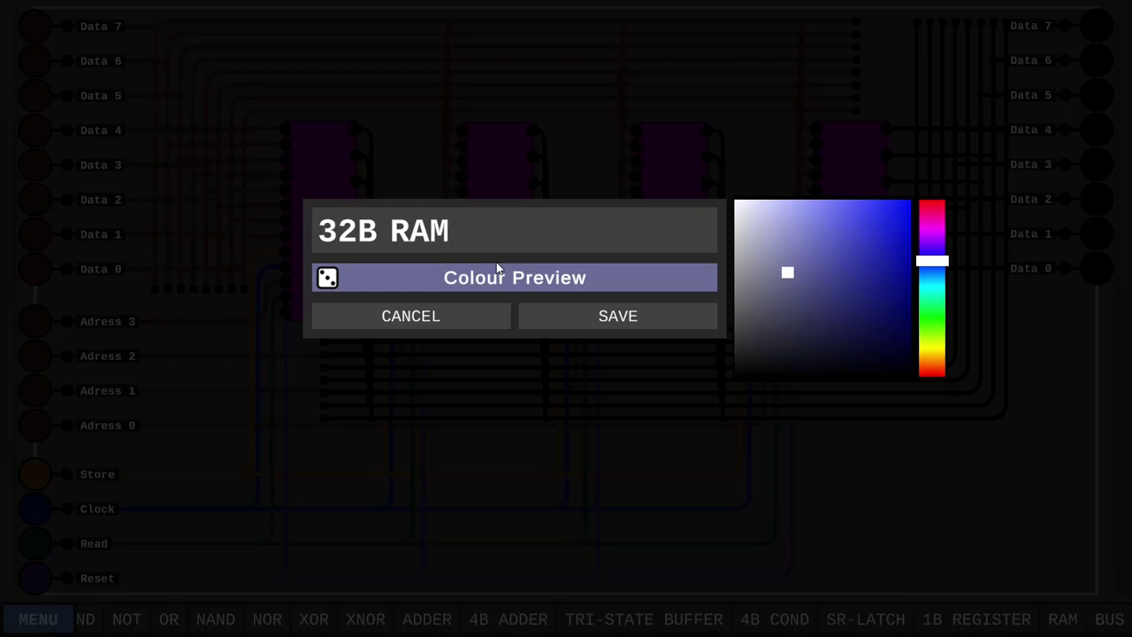
{"action": "left_click_drag", "start_coordinate": [930, 260], "coordinate": [930, 234]}
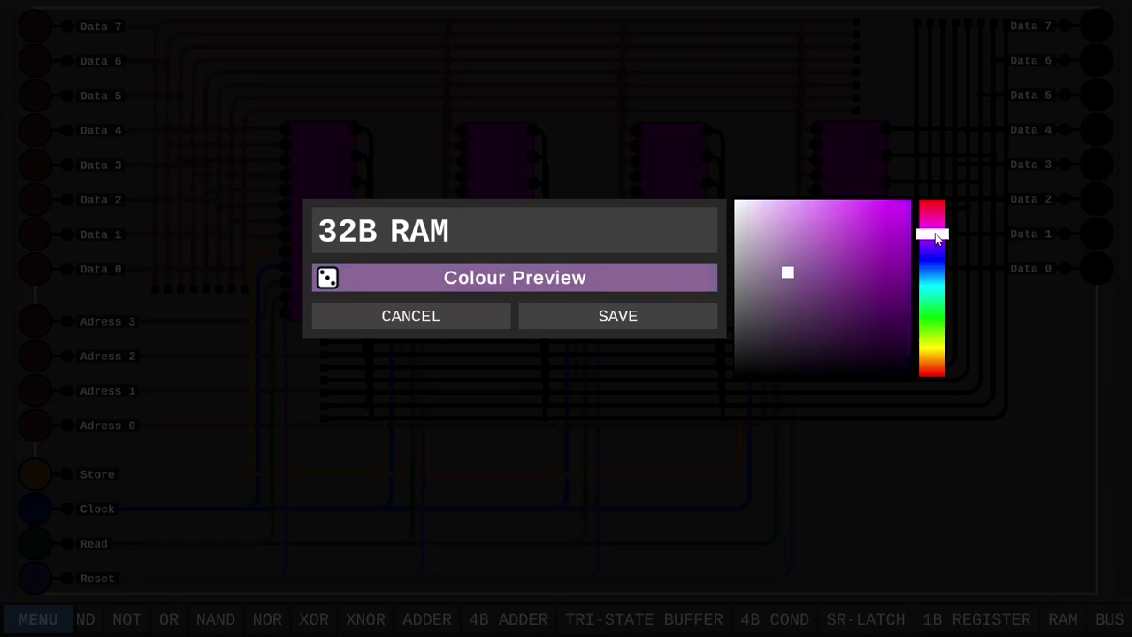
{"action": "left_click", "coordinate": [889, 279]}
{"action": "left_click", "coordinate": [687, 325]}
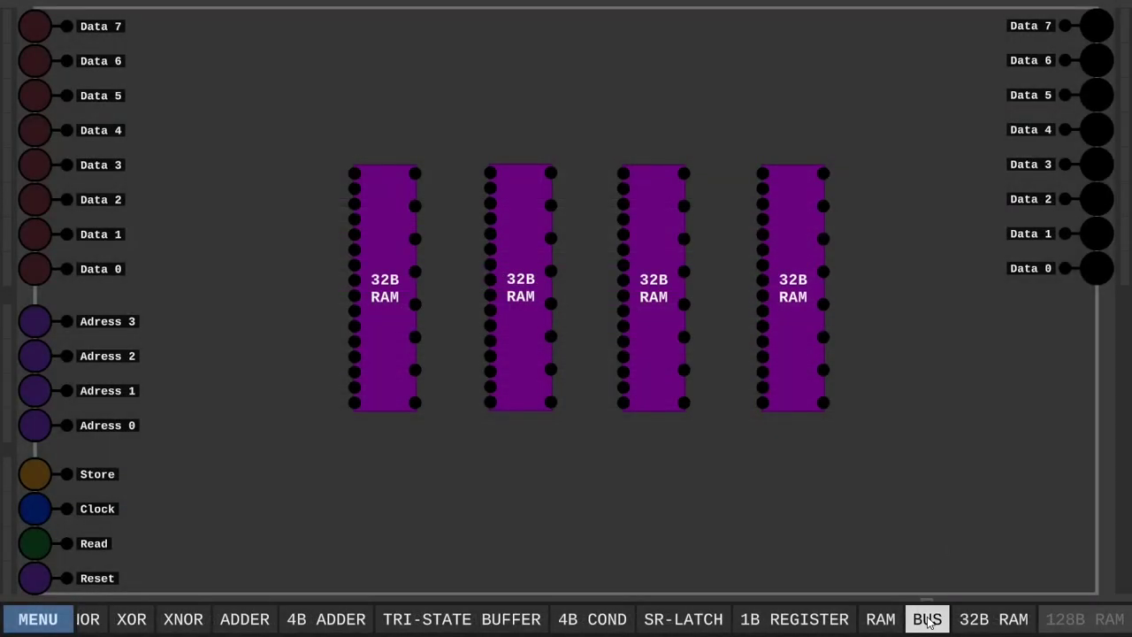
Step: Route an eight-line input bus above the four 32B RAMs and down beside the data inputs, and move the RAMs beneath it
{"action": "left_click", "coordinate": [796, 62]}
{"action": "left_click", "coordinate": [170, 61]}
{"action": "left_click", "coordinate": [170, 288]}
{"action": "left_click_drag", "start_coordinate": [257, 191], "coordinate": [820, 251]}
Step: Add a 4B DECODER from the chip library beside the address inputs and wire Adress 3 to Adress 0 into it
{"action": "left_click", "coordinate": [38, 619]}
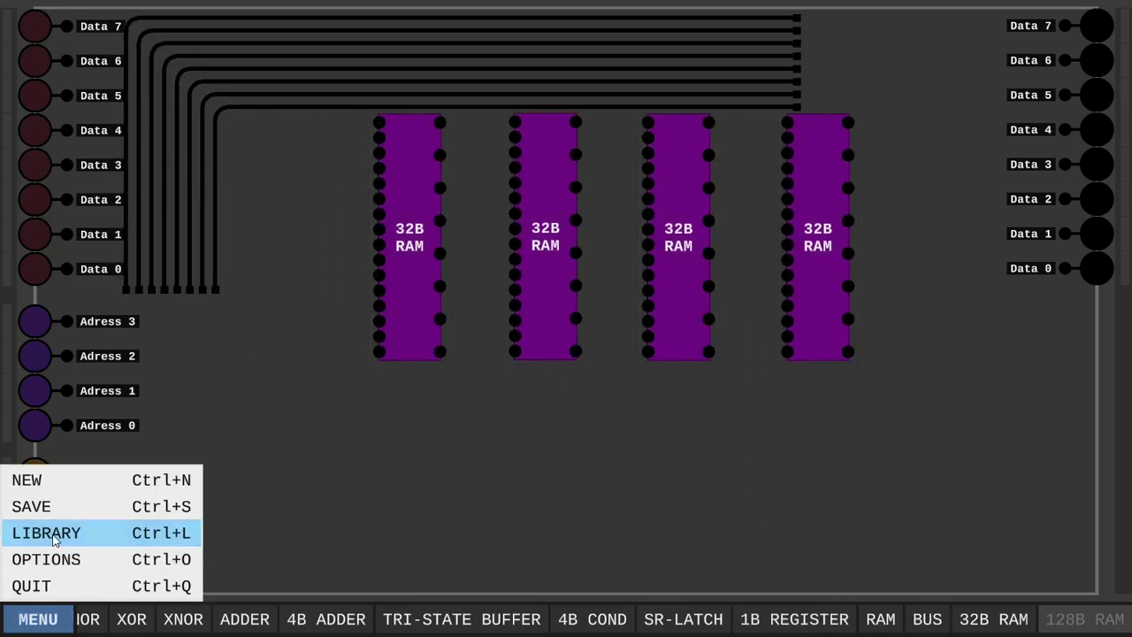
{"action": "left_click", "coordinate": [45, 533]}
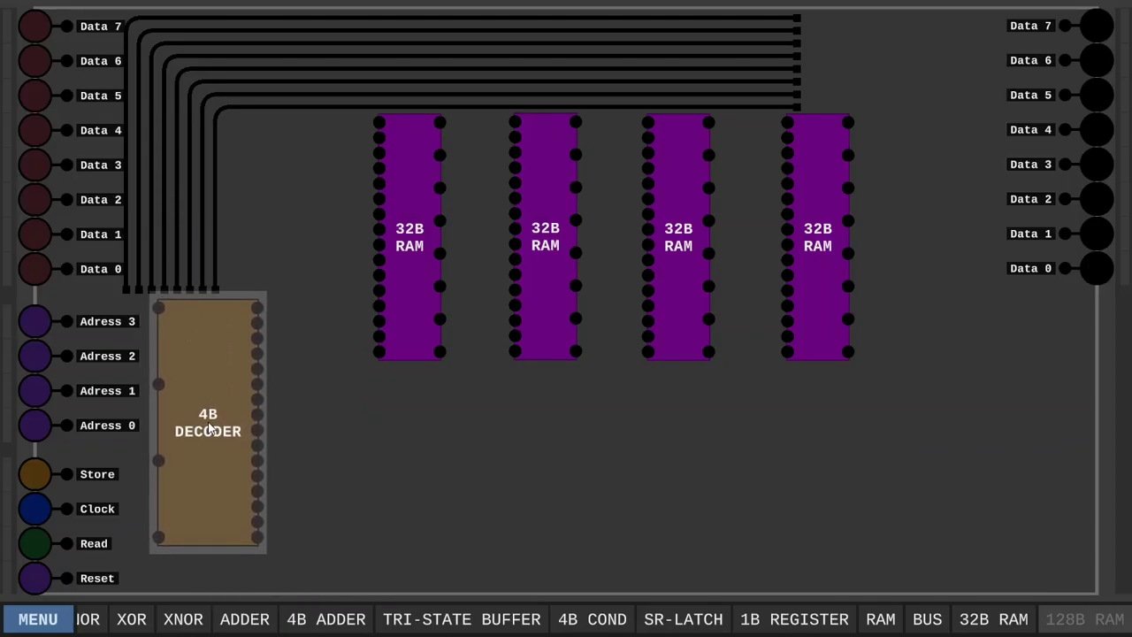
{"action": "left_click", "coordinate": [189, 425]}
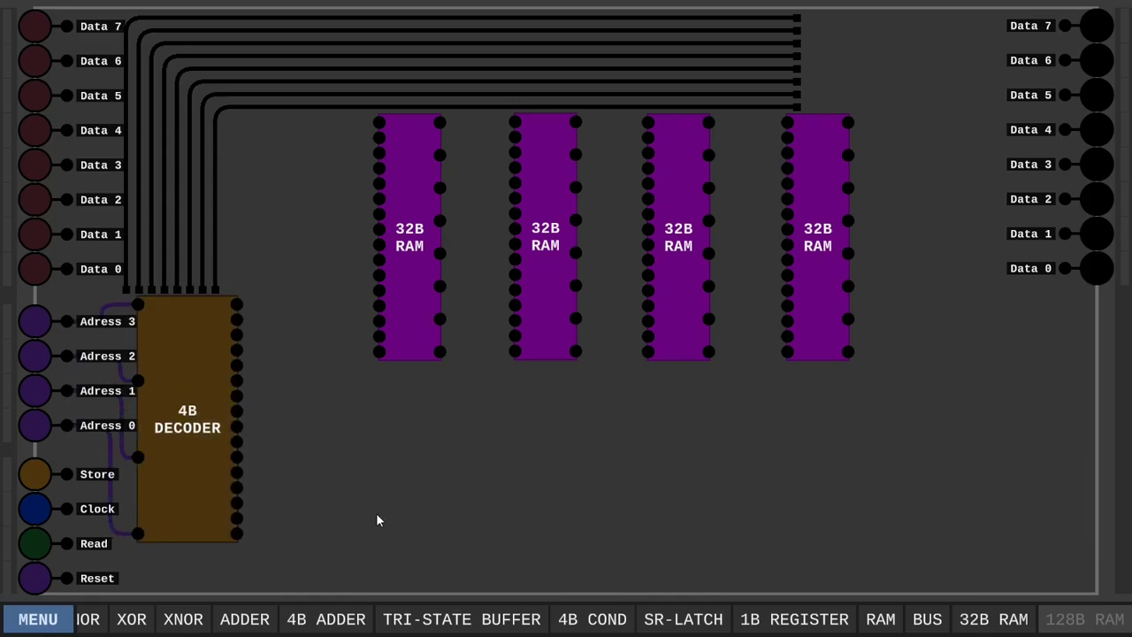
Step: Route an eight-line output bus beneath the four RAMs and up alongside the data outputs
{"action": "left_click", "coordinate": [926, 619]}
{"action": "left_click", "coordinate": [412, 414]}
{"action": "left_click", "coordinate": [979, 386]}
{"action": "left_click", "coordinate": [979, 28]}
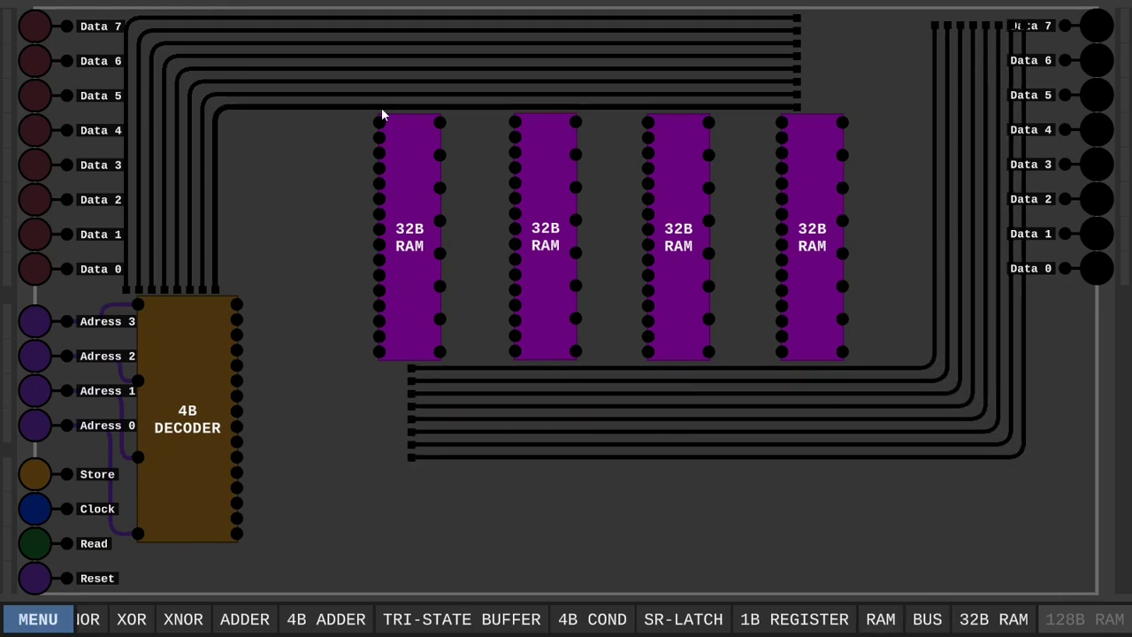
Step: Wire the inputs Data 7 to Data 0 to the eight lines of the input bus
{"action": "left_click", "coordinate": [127, 27]}
{"action": "left_click", "coordinate": [67, 61]}
{"action": "left_click", "coordinate": [139, 61]}
{"action": "left_click", "coordinate": [68, 96]}
{"action": "left_click", "coordinate": [152, 95]}
{"action": "left_click", "coordinate": [68, 130]}
{"action": "left_click", "coordinate": [164, 130]}
{"action": "left_click", "coordinate": [67, 165]}
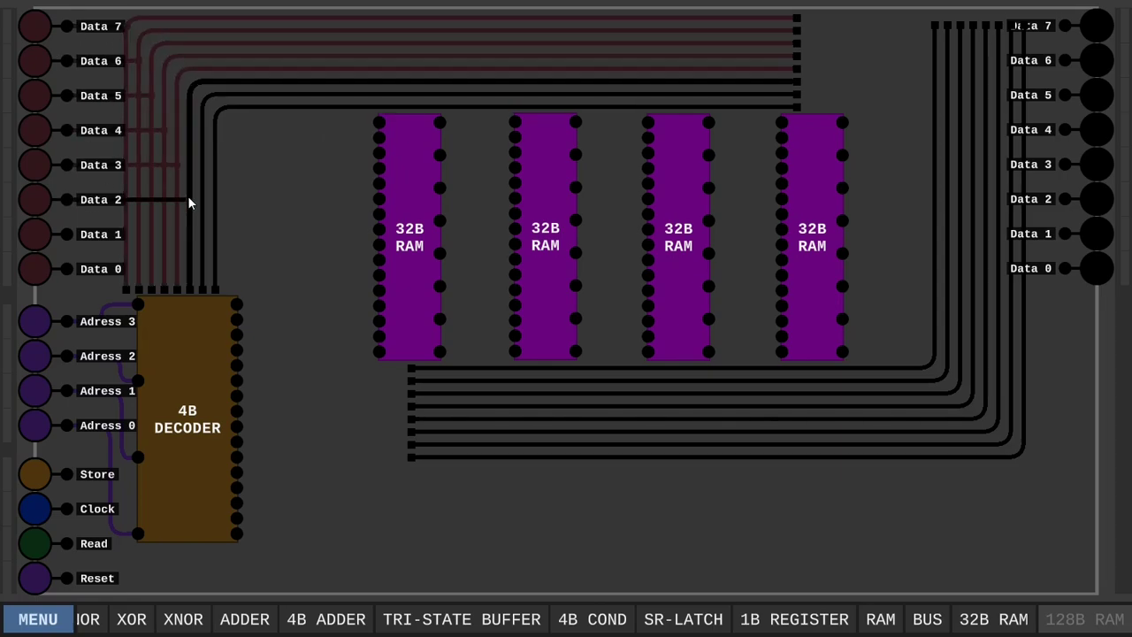
{"action": "left_click", "coordinate": [67, 269]}
{"action": "left_click", "coordinate": [215, 269]}
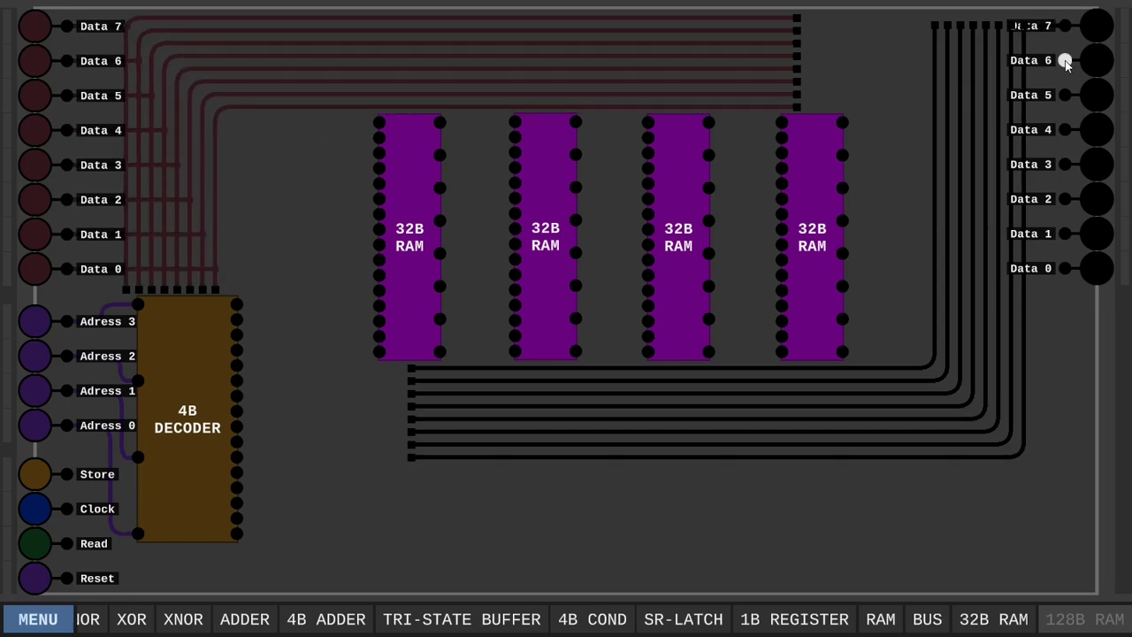
Step: Wire the eight data output pins to the matching lines of the output bus
{"action": "left_click", "coordinate": [1064, 130]}
{"action": "left_click", "coordinate": [985, 130]}
{"action": "left_click", "coordinate": [1064, 165]}
{"action": "left_click", "coordinate": [972, 164]}
{"action": "left_click", "coordinate": [1065, 199]}
{"action": "left_click", "coordinate": [959, 199]}
{"action": "left_click", "coordinate": [1065, 233]}
{"action": "left_click", "coordinate": [947, 234]}
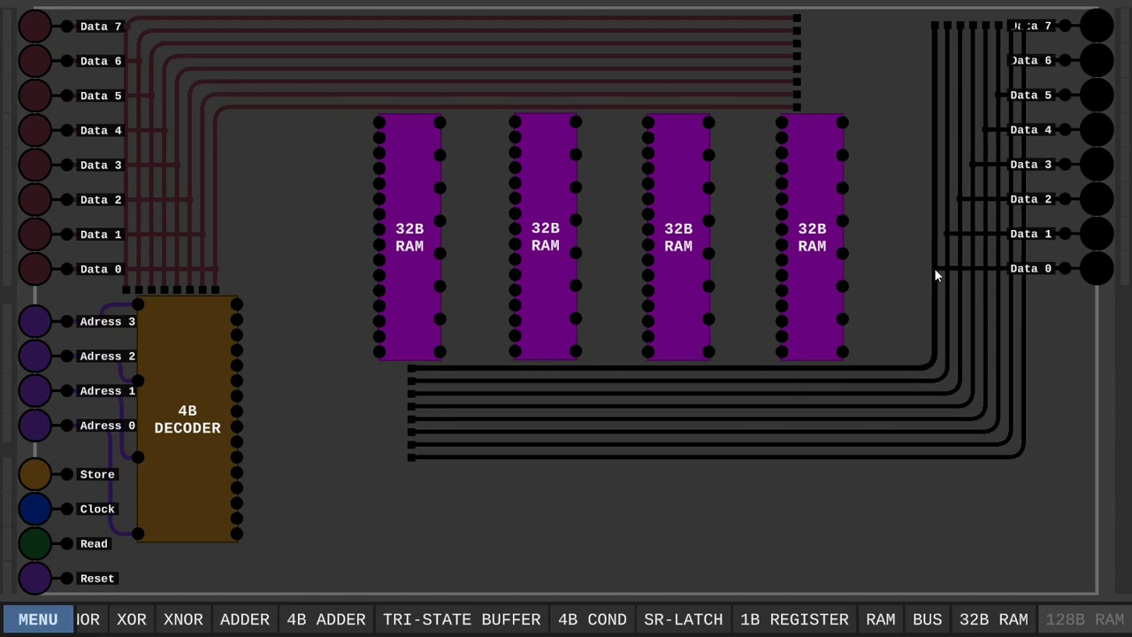
Step: Connect the eight data outputs of the fourth 32B RAM to the output bus lines
{"action": "left_click_drag", "start_coordinate": [985, 139], "coordinate": [1023, 122]}
{"action": "left_click_drag", "start_coordinate": [842, 154], "coordinate": [1011, 155]}
{"action": "left_click_drag", "start_coordinate": [842, 187], "coordinate": [997, 188]}
{"action": "left_click_drag", "start_coordinate": [841, 220], "coordinate": [985, 220]}
{"action": "left_click_drag", "start_coordinate": [842, 252], "coordinate": [973, 253]}
{"action": "left_click_drag", "start_coordinate": [842, 286], "coordinate": [960, 286]}
{"action": "left_click_drag", "start_coordinate": [841, 318], "coordinate": [946, 319]}
{"action": "left_click_drag", "start_coordinate": [842, 351], "coordinate": [934, 353]}
Step: Connect the data inputs of the first 32B RAM to the input bus lines
{"action": "left_click_drag", "start_coordinate": [379, 122], "coordinate": [126, 122]}
{"action": "left_click_drag", "start_coordinate": [379, 137], "coordinate": [139, 137]}
{"action": "left_click_drag", "start_coordinate": [379, 153], "coordinate": [164, 168]}
{"action": "left_click_drag", "start_coordinate": [379, 183], "coordinate": [176, 183]}
{"action": "left_click_drag", "start_coordinate": [379, 199], "coordinate": [202, 214]}
{"action": "left_click_drag", "start_coordinate": [380, 229], "coordinate": [214, 229]}
Step: Connect the data inputs of the second and third 32B RAMs to the input bus lines above them
{"action": "left_click_drag", "start_coordinate": [514, 153], "coordinate": [503, 49]}
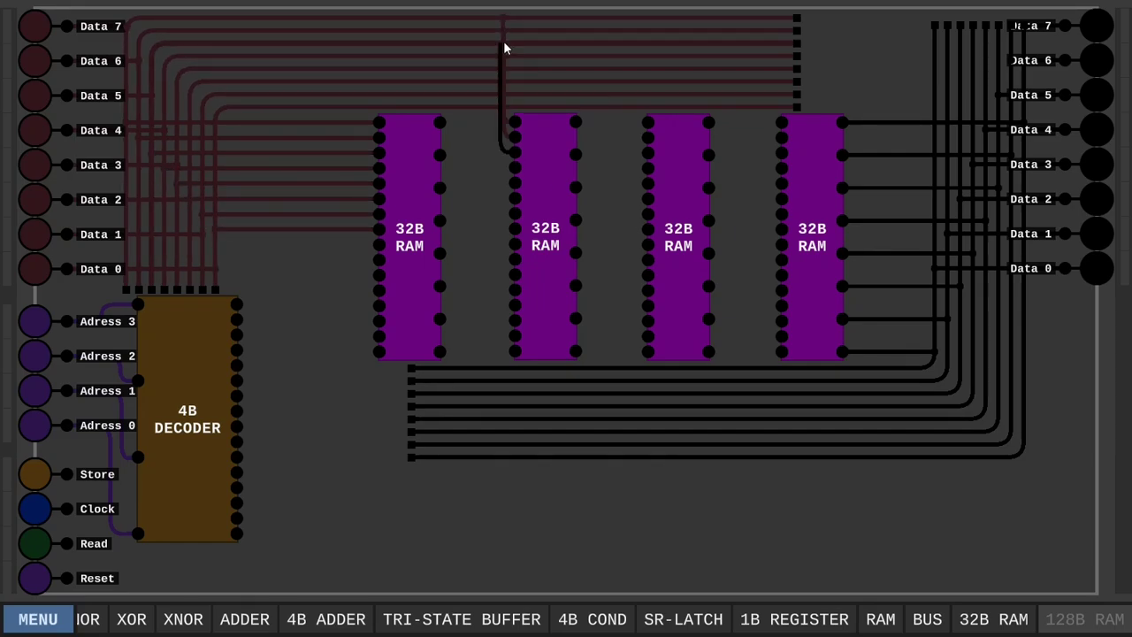
{"action": "left_click_drag", "start_coordinate": [514, 183], "coordinate": [502, 95]}
{"action": "left_click_drag", "start_coordinate": [515, 214], "coordinate": [521, 205]}
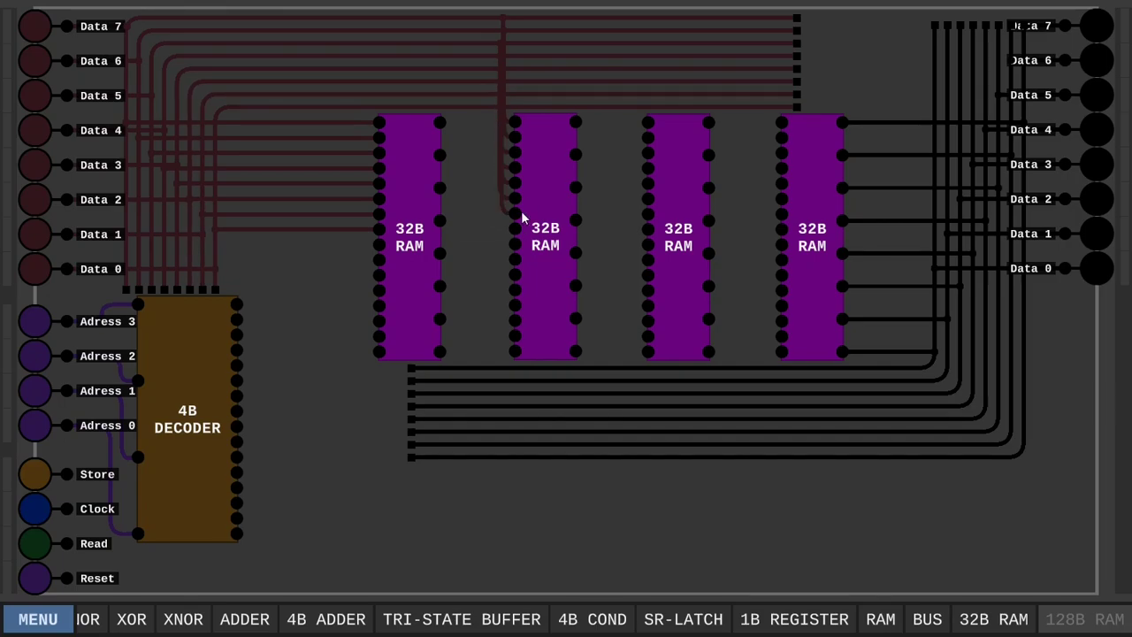
{"action": "left_click_drag", "start_coordinate": [647, 139], "coordinate": [637, 43]}
{"action": "left_click_drag", "start_coordinate": [648, 168], "coordinate": [638, 55]}
{"action": "left_click_drag", "start_coordinate": [647, 184], "coordinate": [637, 68]}
{"action": "left_click_drag", "start_coordinate": [648, 199], "coordinate": [639, 221]}
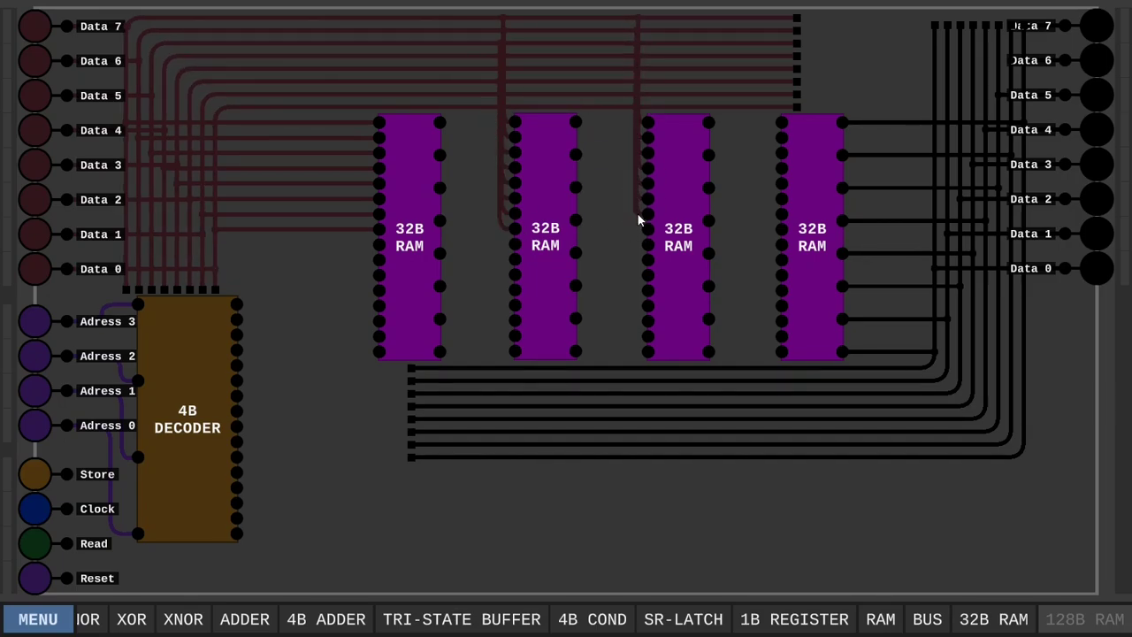
Step: Connect the data inputs of the fourth 32B RAM to the input bus lines
{"action": "left_click_drag", "start_coordinate": [781, 123], "coordinate": [768, 31]}
{"action": "left_click_drag", "start_coordinate": [781, 168], "coordinate": [767, 70]}
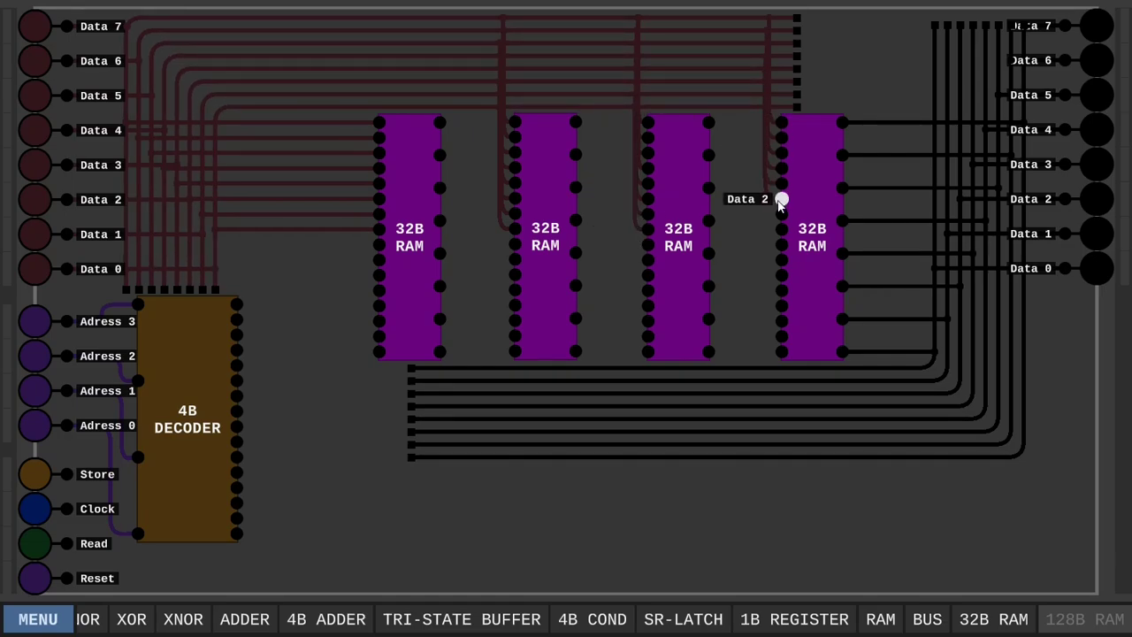
{"action": "left_click_drag", "start_coordinate": [781, 199], "coordinate": [766, 114]}
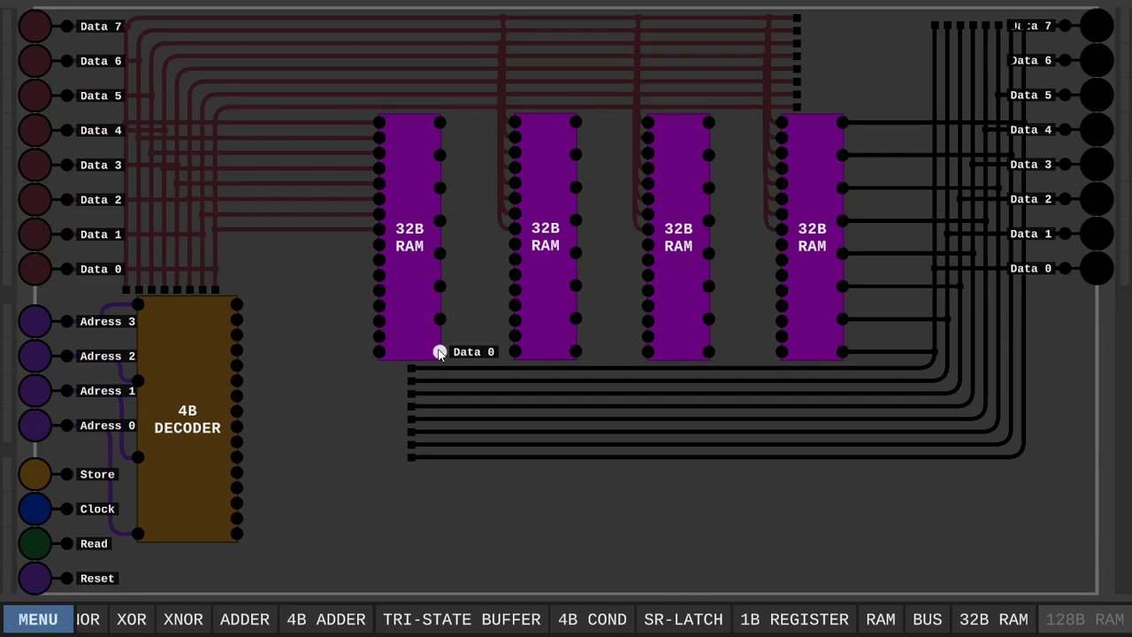
Step: Connect the data outputs of the first 32B RAM to the output bus lines below it
{"action": "left_click_drag", "start_coordinate": [449, 394], "coordinate": [439, 323]}
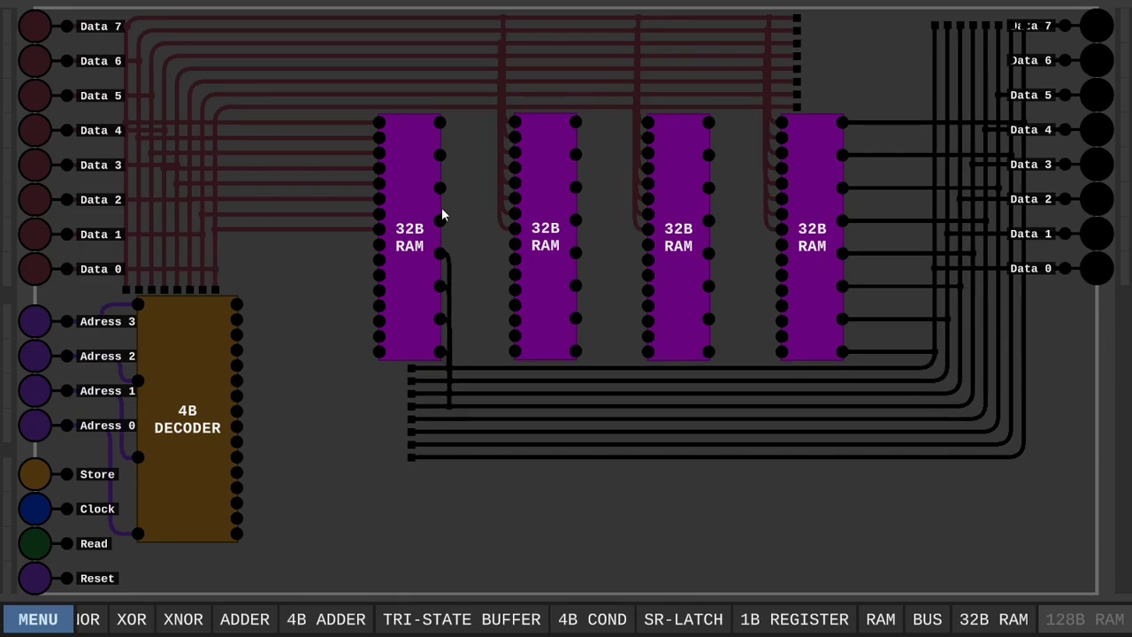
{"action": "left_click_drag", "start_coordinate": [441, 187], "coordinate": [451, 432]}
{"action": "left_click_drag", "start_coordinate": [440, 156], "coordinate": [453, 444]}
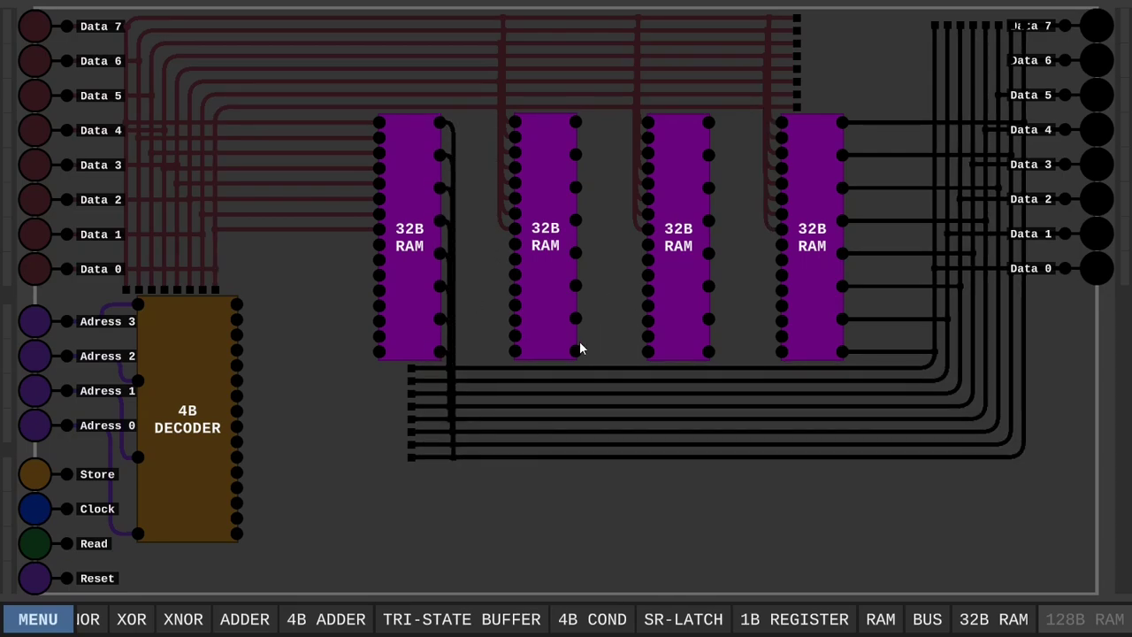
Step: Connect the data outputs of the second 32B RAM to the output bus lines below it
{"action": "left_click_drag", "start_coordinate": [576, 319], "coordinate": [591, 382]}
{"action": "left_click_drag", "start_coordinate": [590, 261], "coordinate": [588, 406]}
{"action": "left_click_drag", "start_coordinate": [576, 221], "coordinate": [588, 419]}
{"action": "left_click_drag", "start_coordinate": [576, 187], "coordinate": [588, 432]}
{"action": "left_click_drag", "start_coordinate": [576, 155], "coordinate": [588, 444]}
{"action": "left_click_drag", "start_coordinate": [575, 121], "coordinate": [586, 456]}
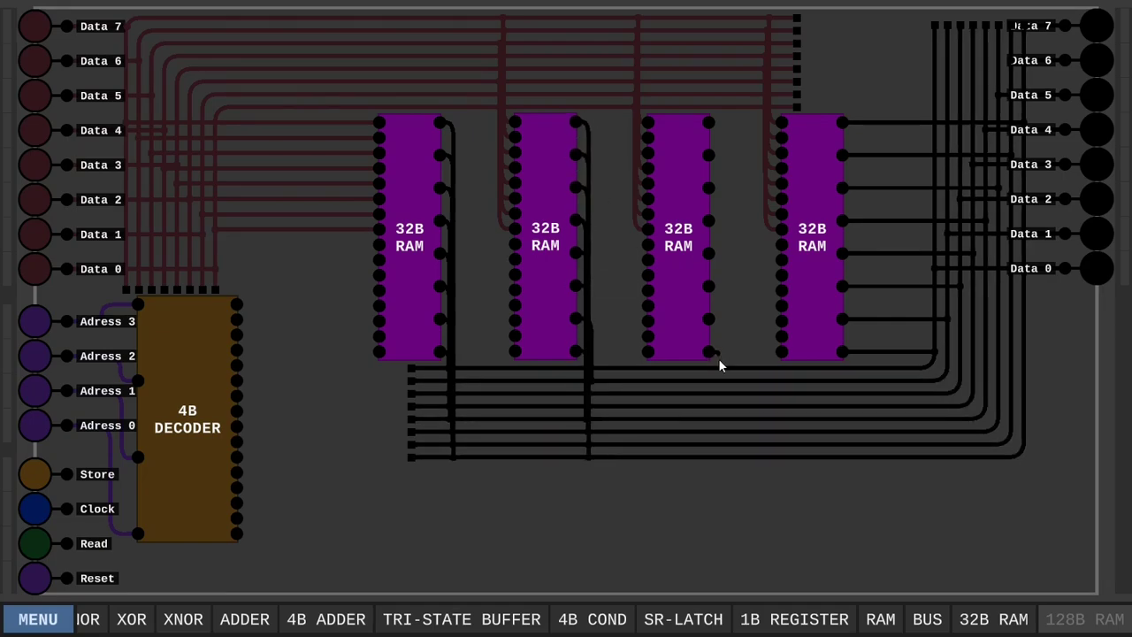
Step: Connect the data outputs of the third 32B RAM to the output bus lines below it
{"action": "left_click_drag", "start_coordinate": [708, 254], "coordinate": [718, 407]}
{"action": "left_click_drag", "start_coordinate": [708, 187], "coordinate": [718, 431]}
{"action": "left_click_drag", "start_coordinate": [708, 154], "coordinate": [719, 443]}
{"action": "left_click_drag", "start_coordinate": [708, 121], "coordinate": [719, 456]}
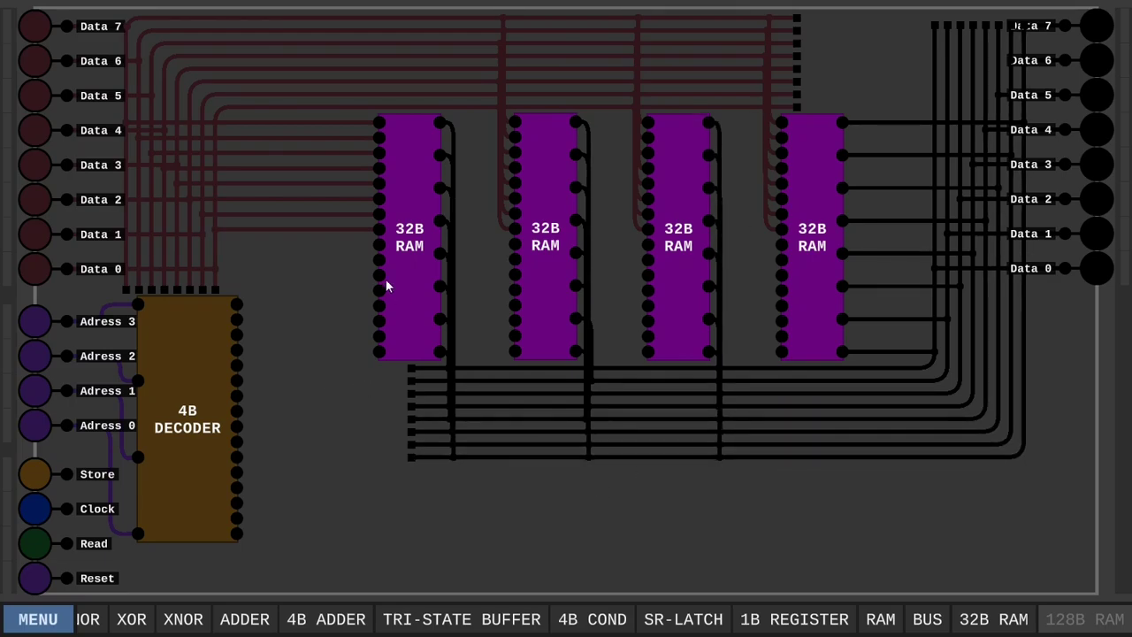
Step: Wire decoder outputs 15 to 12 to the address inputs of the first RAM and outputs 11 to 8 to the second
{"action": "left_click_drag", "start_coordinate": [236, 304], "coordinate": [378, 262]}
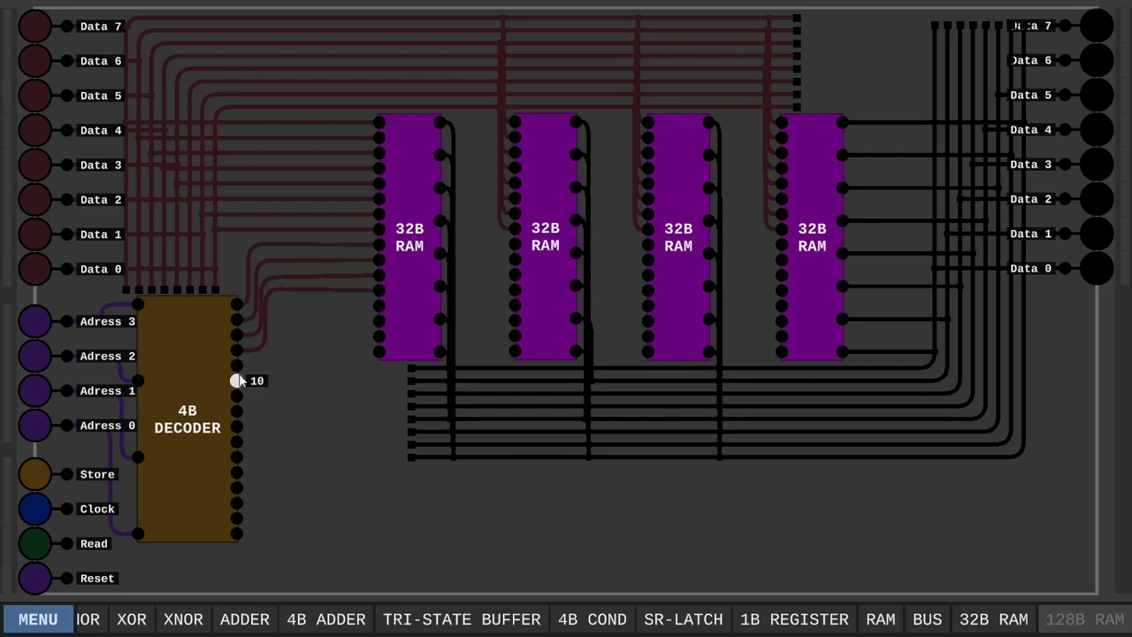
{"action": "left_click_drag", "start_coordinate": [236, 365], "coordinate": [478, 360]}
{"action": "left_click_drag", "start_coordinate": [504, 251], "coordinate": [514, 244]}
{"action": "mouse_move", "coordinate": [236, 381]}
{"action": "left_mouse_down"}
{"action": "mouse_move", "coordinate": [468, 379]}
{"action": "mouse_move", "coordinate": [516, 260]}
{"action": "mouse_move", "coordinate": [477, 394]}
{"action": "mouse_move", "coordinate": [515, 275]}
{"action": "left_mouse_up"}
{"action": "left_click_drag", "start_coordinate": [236, 412], "coordinate": [515, 291]}
Step: Wire decoder outputs 7 to 4 to the address inputs of the third RAM and outputs 3 to 0 to the fourth
{"action": "left_click_drag", "start_coordinate": [236, 427], "coordinate": [648, 244]}
{"action": "mouse_move", "coordinate": [236, 442]}
{"action": "left_mouse_down"}
{"action": "mouse_move", "coordinate": [270, 454]}
{"action": "mouse_move", "coordinate": [602, 430]}
{"action": "mouse_move", "coordinate": [648, 260]}
{"action": "mouse_move", "coordinate": [615, 436]}
{"action": "mouse_move", "coordinate": [648, 275]}
{"action": "left_mouse_up"}
{"action": "mouse_move", "coordinate": [236, 472]}
{"action": "left_mouse_down"}
{"action": "mouse_move", "coordinate": [629, 394]}
{"action": "mouse_move", "coordinate": [648, 291]}
{"action": "mouse_move", "coordinate": [733, 478]}
{"action": "mouse_move", "coordinate": [782, 244]}
{"action": "left_mouse_up"}
{"action": "mouse_move", "coordinate": [236, 502]}
{"action": "left_mouse_down"}
{"action": "mouse_move", "coordinate": [740, 483]}
{"action": "mouse_move", "coordinate": [781, 260]}
{"action": "left_mouse_up"}
{"action": "left_click_drag", "start_coordinate": [237, 534], "coordinate": [782, 291]}
Step: Wire the Store input beneath the decoder to the store pins of all four RAMs
{"action": "left_click_drag", "start_coordinate": [156, 549], "coordinate": [782, 303]}
{"action": "left_click_drag", "start_coordinate": [626, 548], "coordinate": [521, 343]}
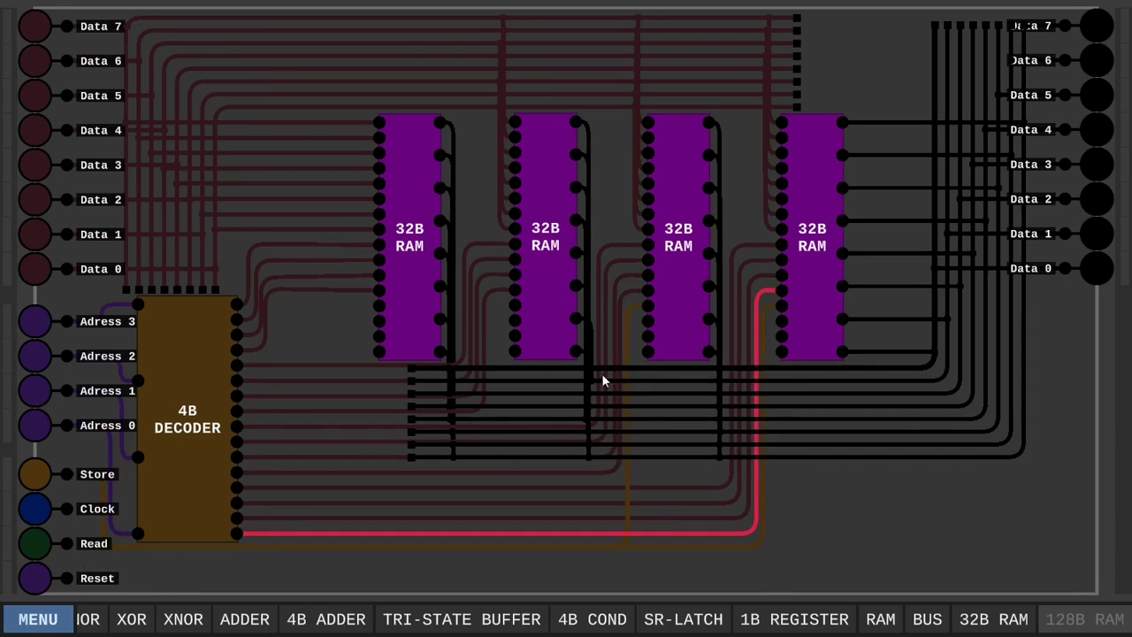
{"action": "left_click_drag", "start_coordinate": [515, 303], "coordinate": [489, 311]}
{"action": "left_click_drag", "start_coordinate": [475, 520], "coordinate": [489, 546]}
{"action": "left_click_drag", "start_coordinate": [276, 514], "coordinate": [280, 546]}
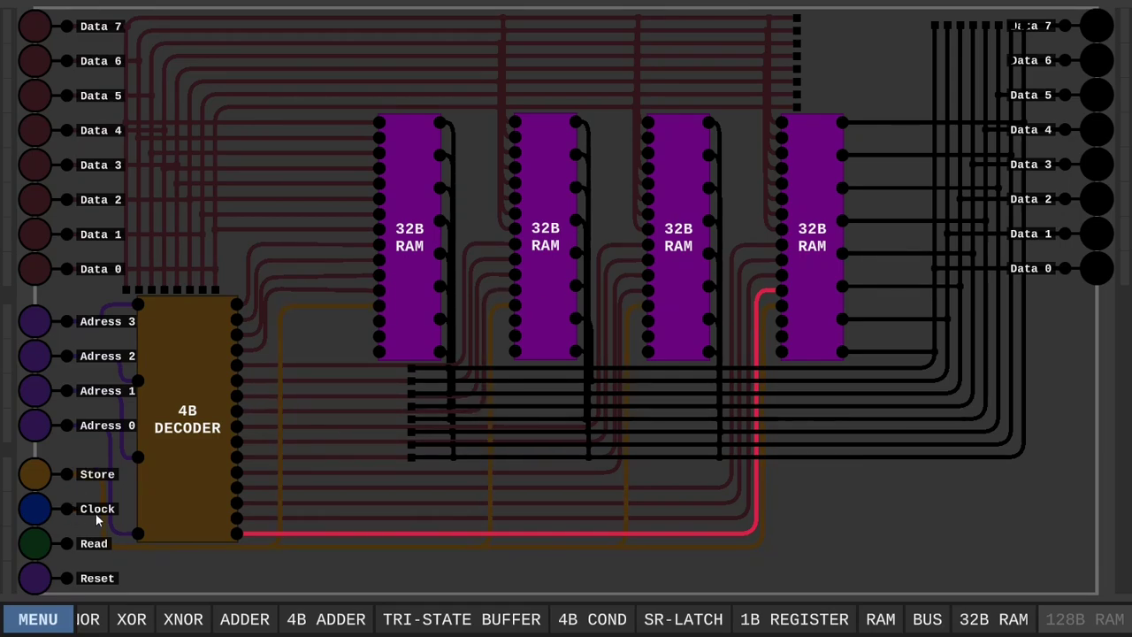
Step: Wire the Clock input to the clock pins of all four RAMs and shift the fourth RAM slightly outward
{"action": "left_click_drag", "start_coordinate": [102, 559], "coordinate": [779, 322]}
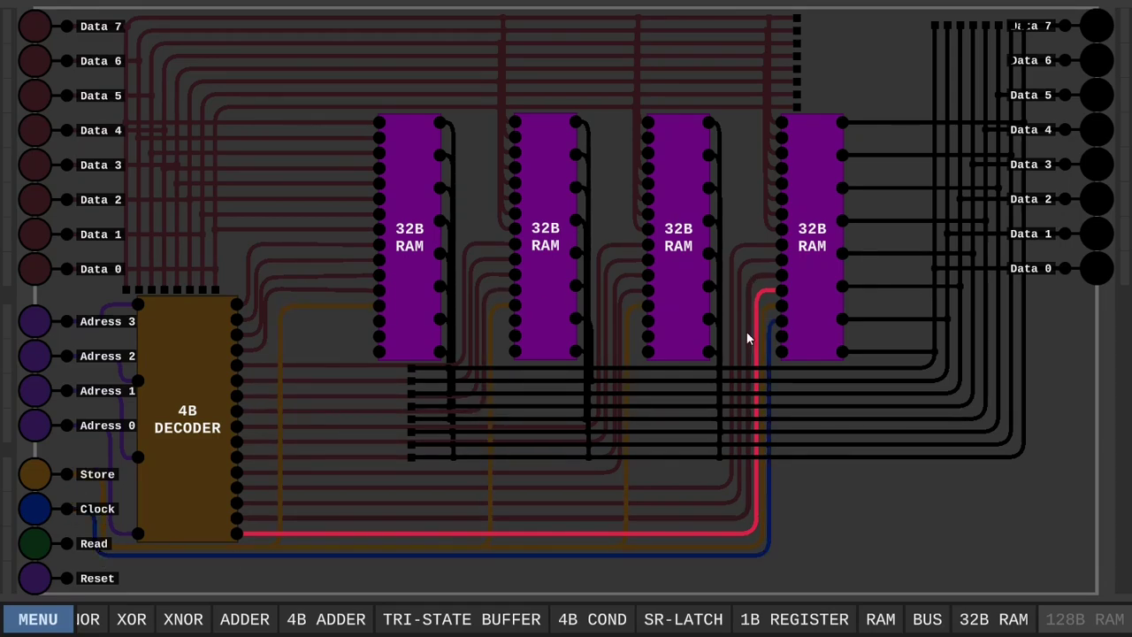
{"action": "left_click_drag", "start_coordinate": [637, 321], "coordinate": [633, 553]}
{"action": "left_click_drag", "start_coordinate": [497, 327], "coordinate": [497, 554]}
{"action": "left_click_drag", "start_coordinate": [379, 321], "coordinate": [814, 299]}
Step: Wire the Read input to the read pins of all four RAMs
{"action": "left_click_drag", "start_coordinate": [67, 542], "coordinate": [790, 336]}
{"action": "left_click_drag", "start_coordinate": [647, 339], "coordinate": [642, 564]}
{"action": "left_click_drag", "start_coordinate": [506, 340], "coordinate": [505, 568]}
{"action": "left_click_drag", "start_coordinate": [380, 336], "coordinate": [315, 565]}
Step: Wire the Reset input to the reset pins of all four RAMs
{"action": "left_click_drag", "start_coordinate": [67, 577], "coordinate": [792, 352]}
{"action": "left_click_drag", "start_coordinate": [648, 352], "coordinate": [652, 576]}
{"action": "left_click_drag", "start_coordinate": [514, 352], "coordinate": [516, 576]}
{"action": "left_click_drag", "start_coordinate": [344, 580], "coordinate": [341, 577]}
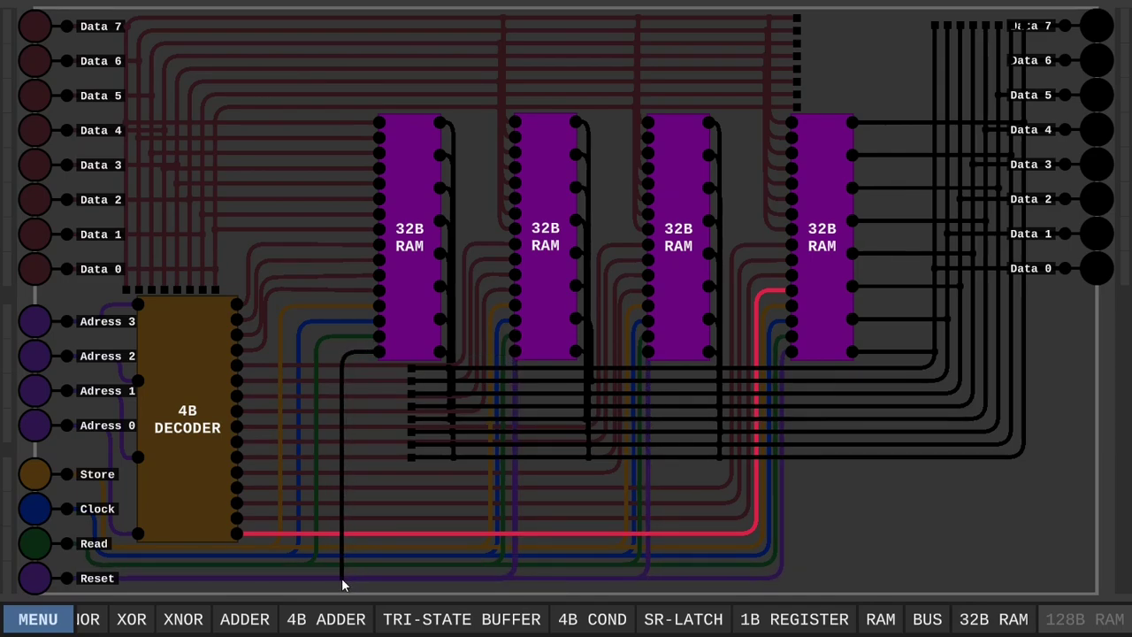
Step: Store a byte with Data 5 and Data 3 on at Adress 1, using Store and Clock, and enable Read
{"action": "left_click", "coordinate": [37, 164]}
{"action": "left_click", "coordinate": [41, 96]}
{"action": "left_click", "coordinate": [40, 430]}
{"action": "left_click", "coordinate": [40, 431]}
{"action": "left_click", "coordinate": [42, 402]}
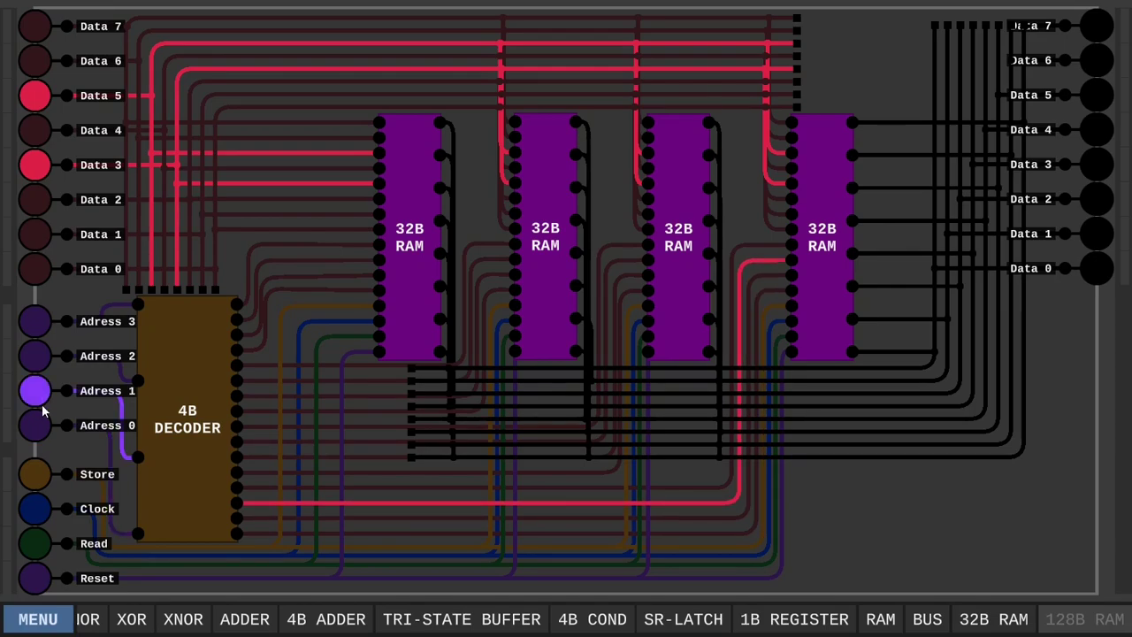
{"action": "left_click", "coordinate": [36, 474]}
{"action": "left_click", "coordinate": [41, 510]}
{"action": "left_click", "coordinate": [43, 543]}
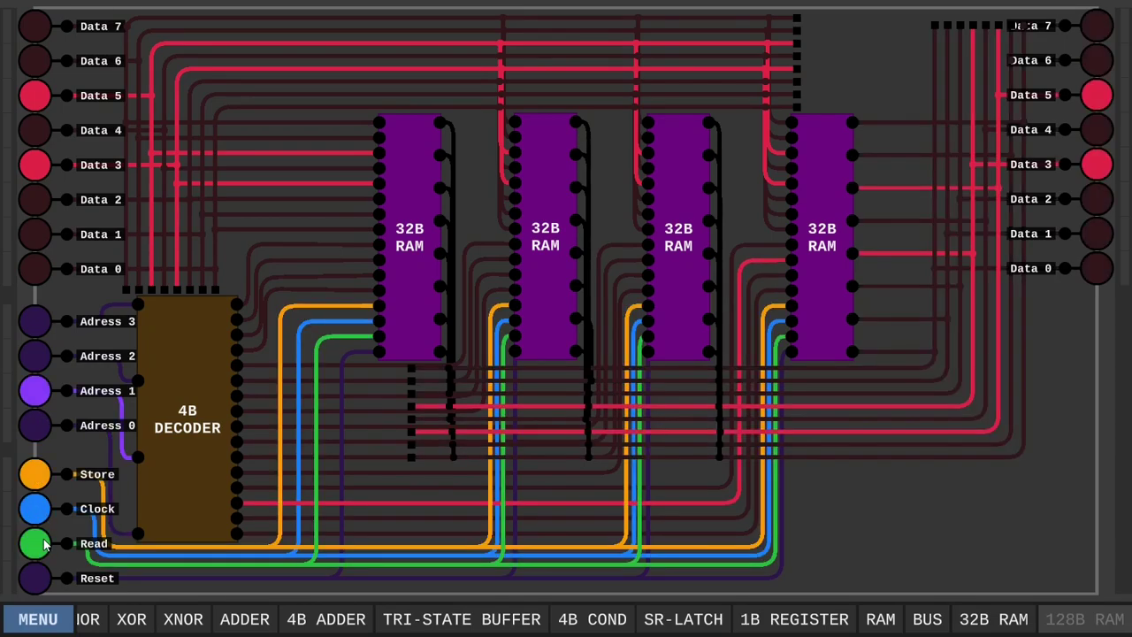
Step: Store a byte with only Data 1 and Data 0 on at Adress 1 plus Adress 0, and clear the data inputs
{"action": "left_click", "coordinate": [35, 475]}
{"action": "left_click", "coordinate": [36, 509]}
{"action": "left_click", "coordinate": [35, 96]}
{"action": "left_click", "coordinate": [35, 164]}
{"action": "left_click", "coordinate": [36, 235]}
{"action": "left_click", "coordinate": [35, 269]}
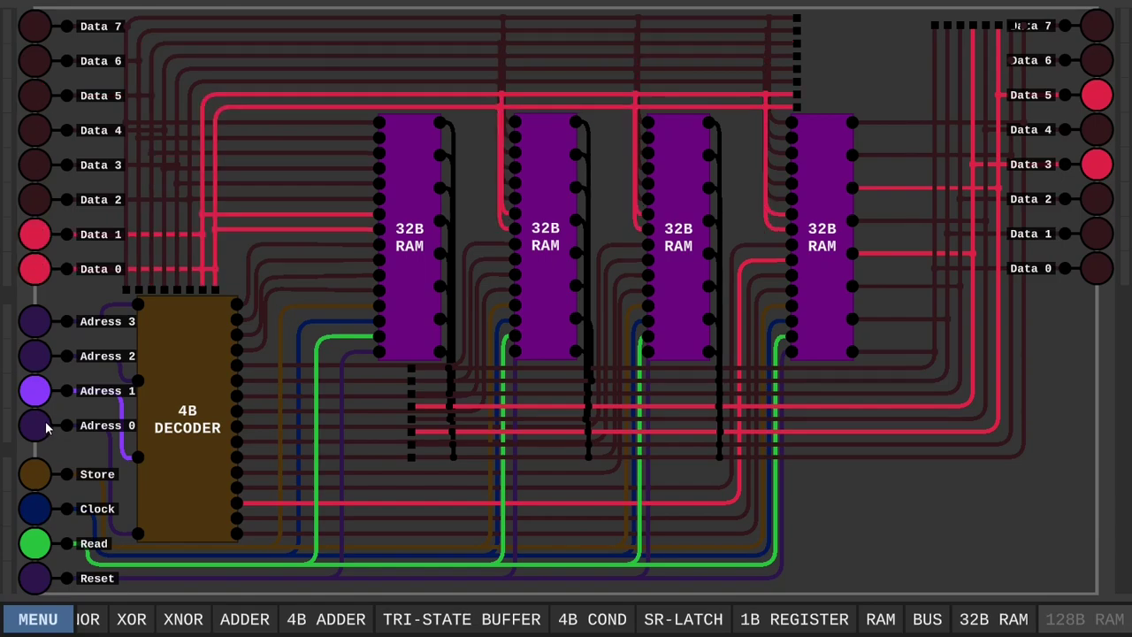
{"action": "left_click", "coordinate": [38, 425]}
{"action": "left_click", "coordinate": [36, 475]}
{"action": "left_click", "coordinate": [35, 510]}
{"action": "left_click", "coordinate": [35, 234]}
{"action": "left_click", "coordinate": [36, 269]}
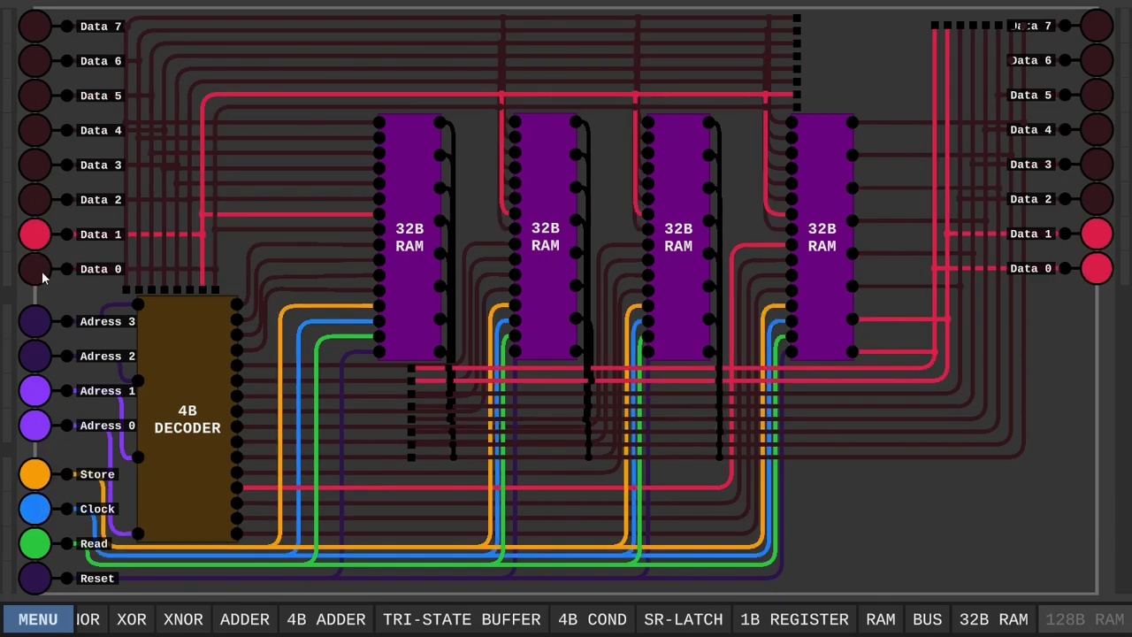
Step: Select all four address inputs, switch on all eight data inputs and toggle Clock to store the byte
{"action": "left_click", "coordinate": [36, 321]}
{"action": "left_click", "coordinate": [36, 356]}
{"action": "left_click", "coordinate": [35, 26]}
{"action": "left_click", "coordinate": [35, 61]}
{"action": "left_click", "coordinate": [35, 95]}
{"action": "left_click", "coordinate": [36, 130]}
{"action": "left_click", "coordinate": [35, 164]}
{"action": "left_click", "coordinate": [35, 199]}
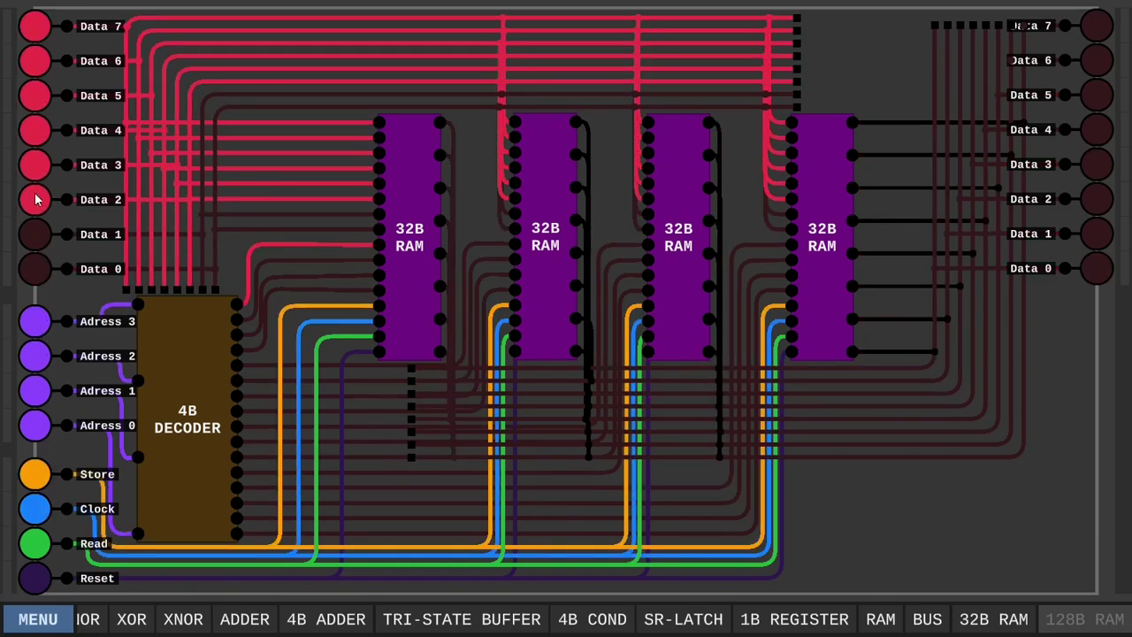
{"action": "left_click", "coordinate": [35, 234]}
{"action": "left_click", "coordinate": [35, 269]}
{"action": "left_click", "coordinate": [44, 512]}
Step: Switch off all address inputs plus Data 4 and Data 3, and clock the byte into the base address
{"action": "left_click", "coordinate": [37, 323]}
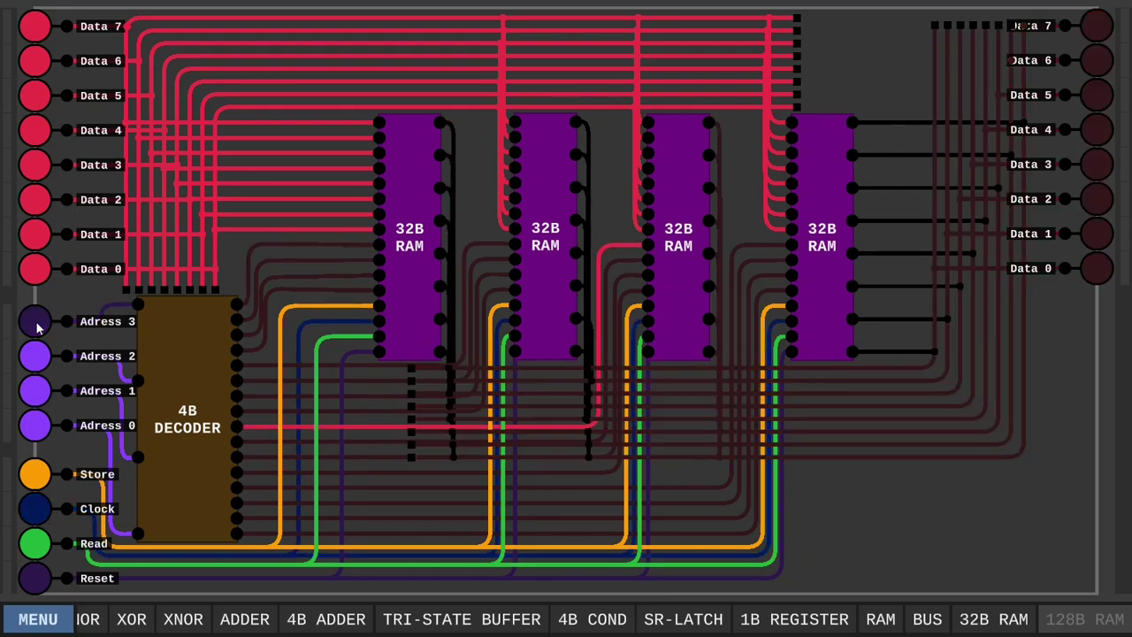
{"action": "left_click", "coordinate": [36, 355]}
{"action": "left_click", "coordinate": [35, 390]}
{"action": "left_click", "coordinate": [36, 425]}
{"action": "left_click", "coordinate": [36, 130]}
{"action": "left_click", "coordinate": [32, 165]}
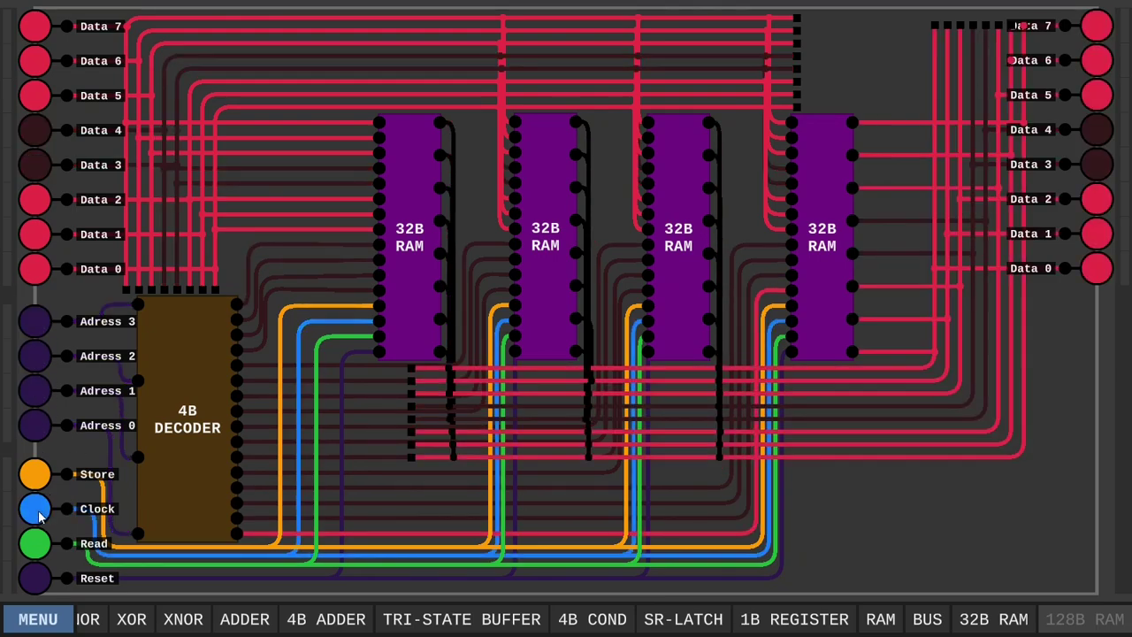
Step: Switch off Store, Clock and all remaining active data inputs while leaving Read on
{"action": "left_click", "coordinate": [35, 474]}
{"action": "left_click", "coordinate": [35, 269]}
{"action": "left_click", "coordinate": [35, 234]}
{"action": "left_click", "coordinate": [36, 199]}
{"action": "left_click", "coordinate": [35, 96]}
{"action": "left_click", "coordinate": [35, 61]}
{"action": "left_click", "coordinate": [36, 26]}
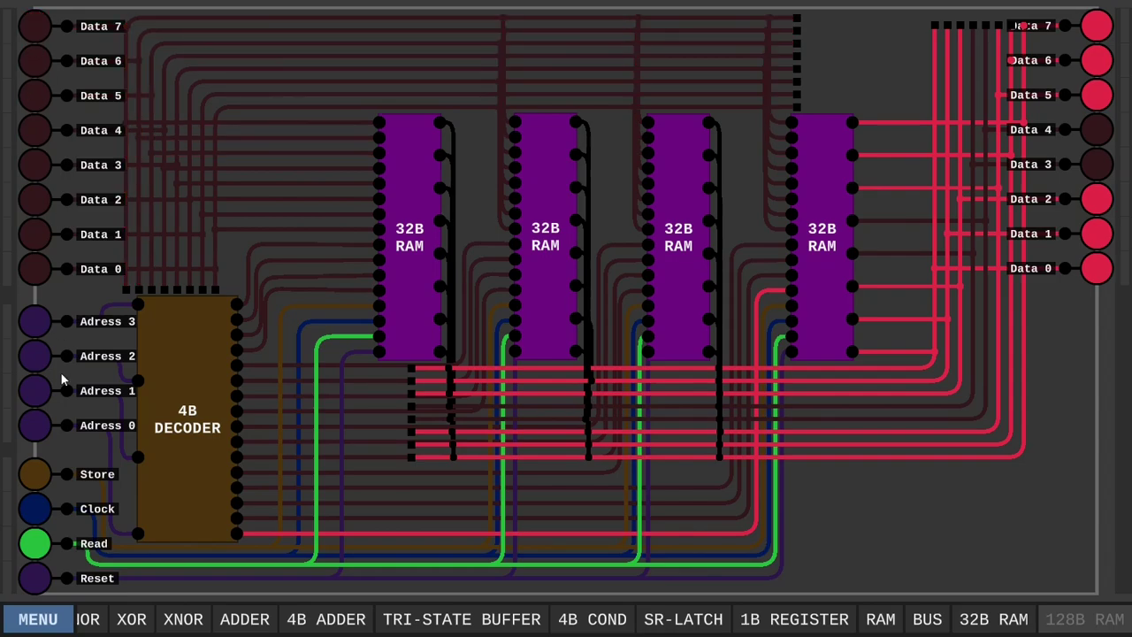
Step: Read back the stored bytes by switching the four address inputs through different combinations
{"action": "left_click", "coordinate": [43, 429]}
{"action": "left_click", "coordinate": [42, 398]}
{"action": "left_click", "coordinate": [44, 327]}
{"action": "left_click", "coordinate": [41, 357]}
{"action": "left_click", "coordinate": [36, 355]}
{"action": "left_click", "coordinate": [36, 321]}
{"action": "left_click", "coordinate": [35, 391]}
{"action": "left_click", "coordinate": [39, 427]}
Step: Reset the whole memory using Reset and Clock, and switch off the remaining address inputs
{"action": "left_click", "coordinate": [37, 577]}
{"action": "left_click", "coordinate": [35, 506]}
{"action": "left_click", "coordinate": [36, 505]}
{"action": "left_click", "coordinate": [35, 577]}
{"action": "left_click", "coordinate": [35, 391]}
{"action": "left_click", "coordinate": [36, 321]}
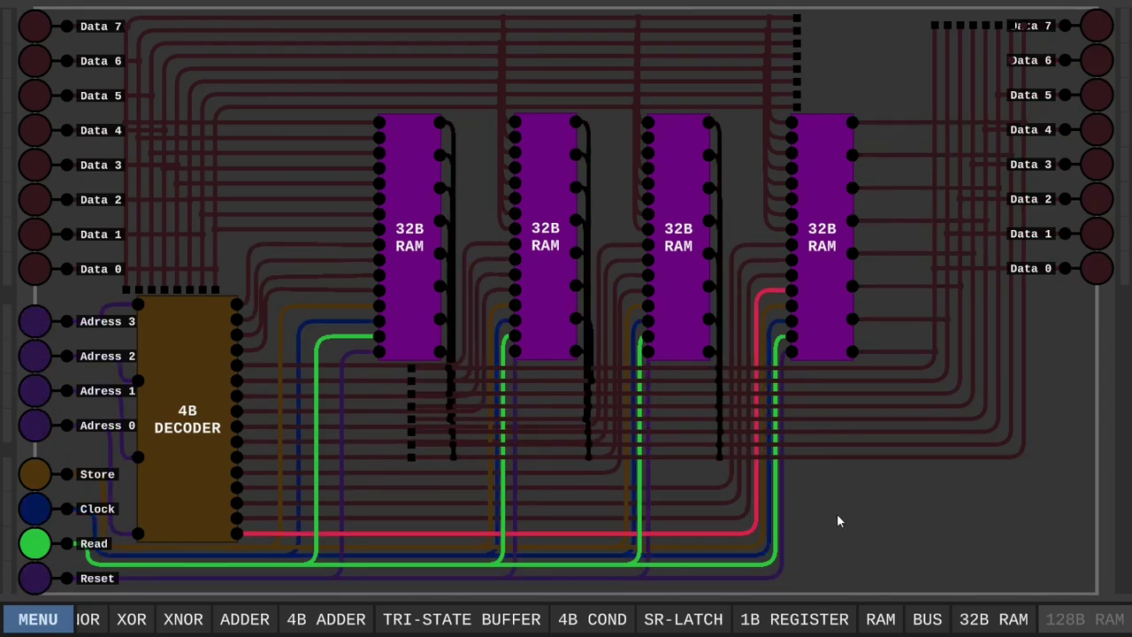
Step: Save the circuit as a purple chip named 128B RAM and switch off Read
{"action": "key", "text": "ctrl+s"}
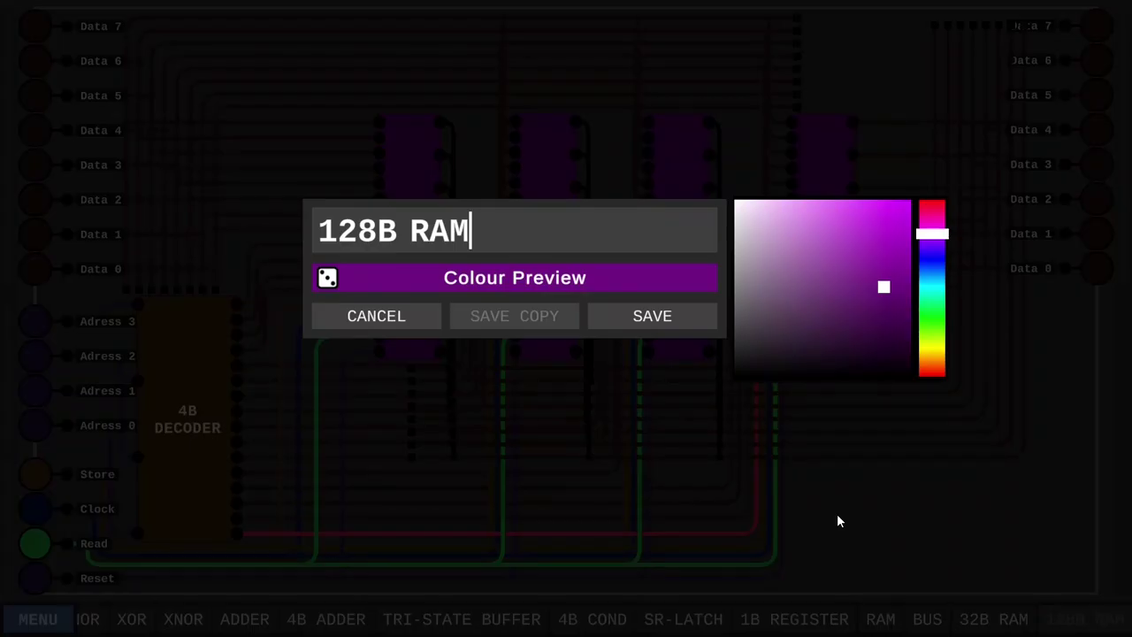
{"action": "left_click", "coordinate": [690, 319]}
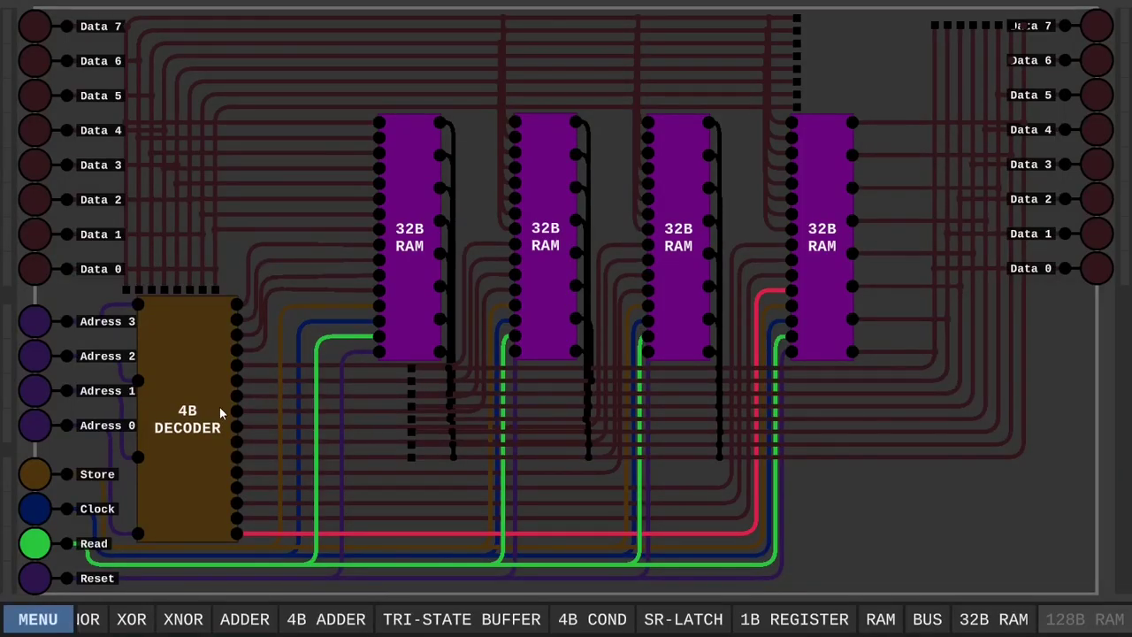
{"action": "left_click", "coordinate": [32, 555]}
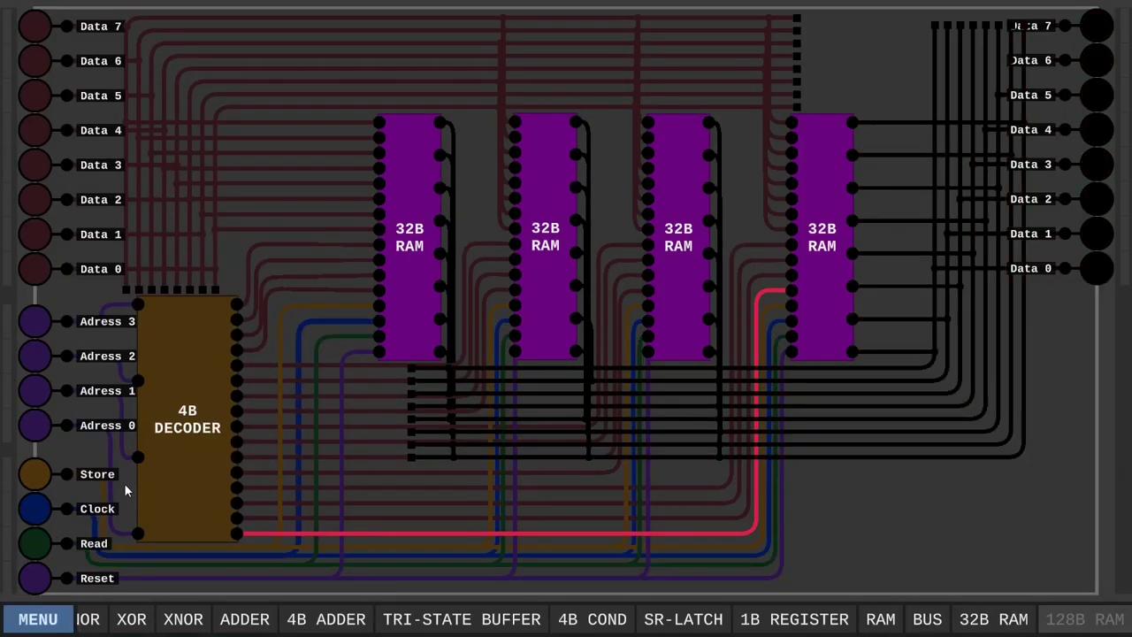
Step: Inspect the internal circuit of the 4B DECODER and return to the 128B RAM circuit
{"action": "right_click", "coordinate": [201, 442]}
{"action": "left_click", "coordinate": [223, 477]}
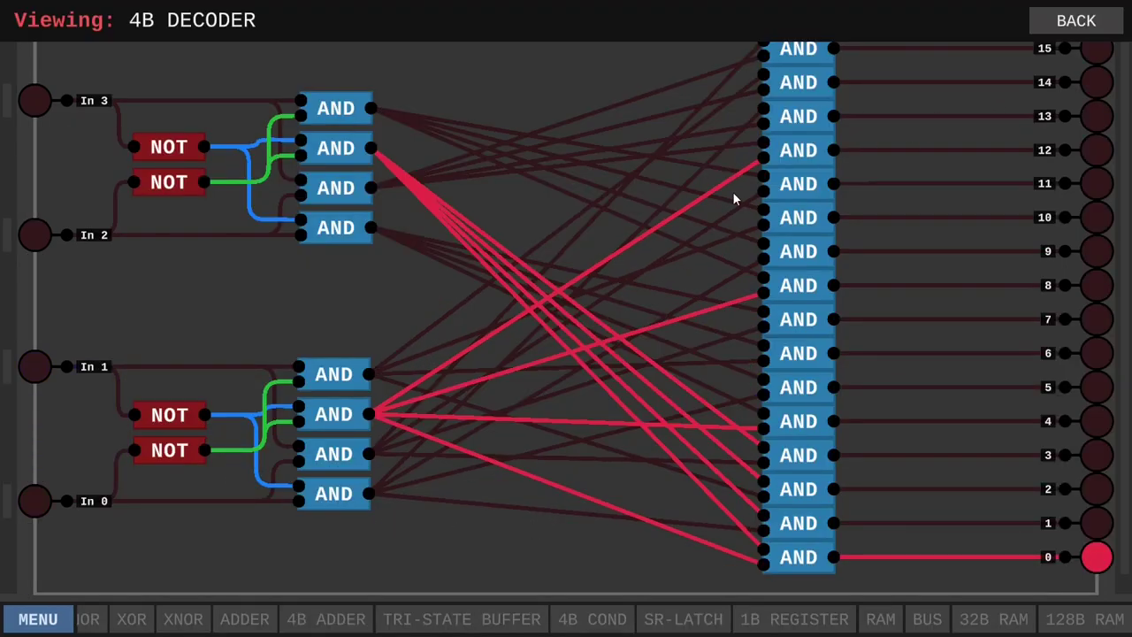
{"action": "left_click", "coordinate": [1095, 27]}
Step: View the inside of the first 32B RAM chip and open its first RAM chip
{"action": "right_click", "coordinate": [409, 276]}
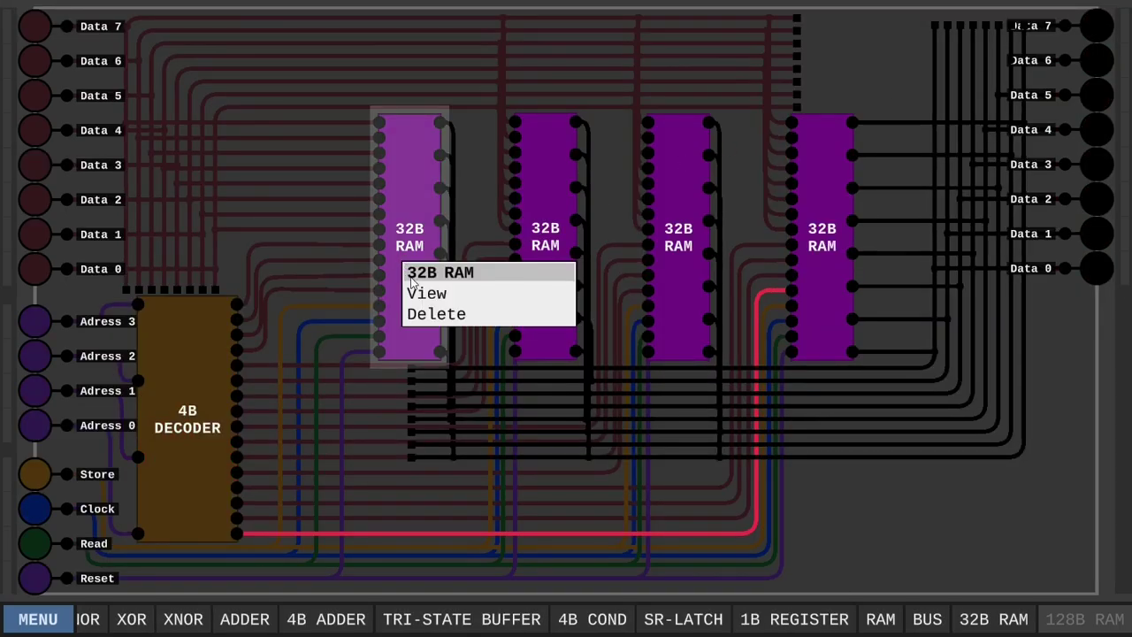
{"action": "left_click", "coordinate": [415, 293]}
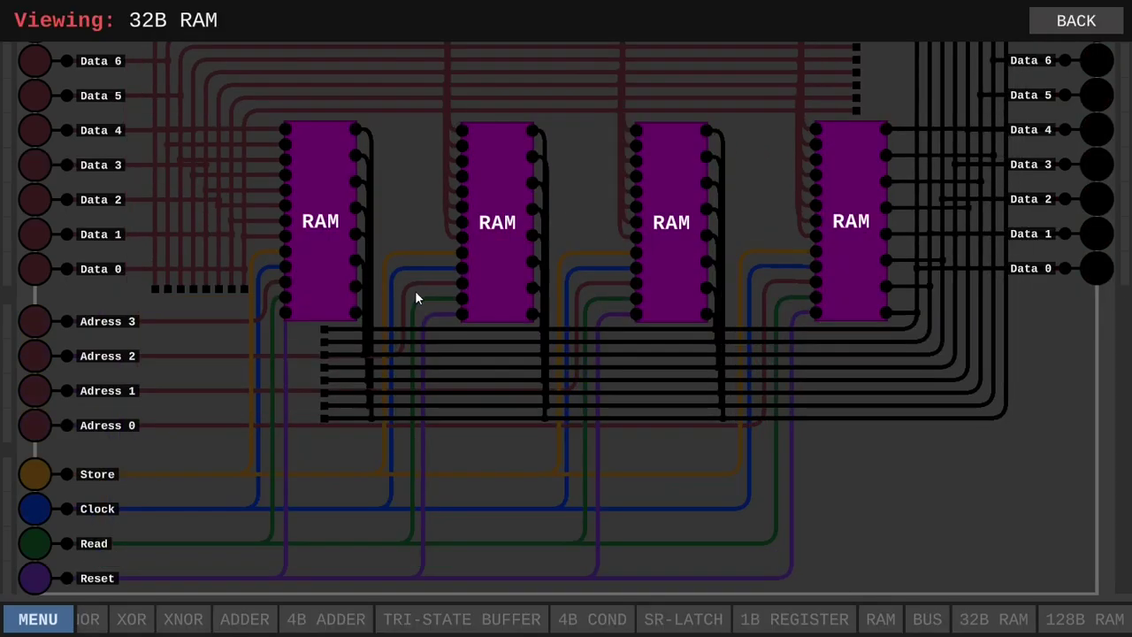
{"action": "left_click", "coordinate": [329, 249]}
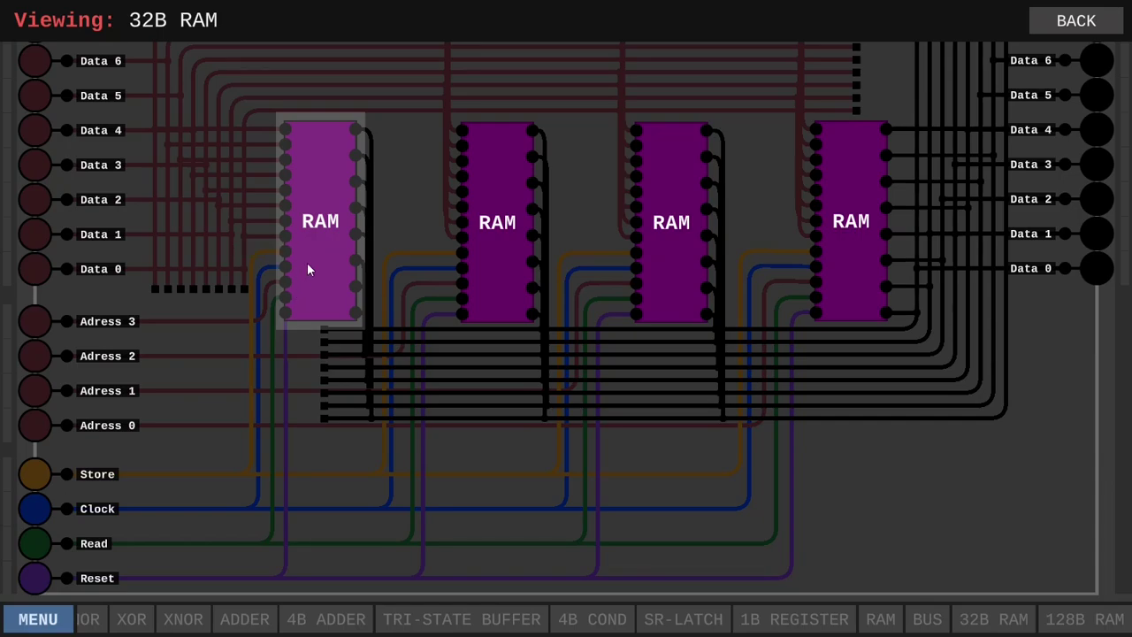
{"action": "right_click", "coordinate": [317, 253]}
{"action": "left_click", "coordinate": [335, 285]}
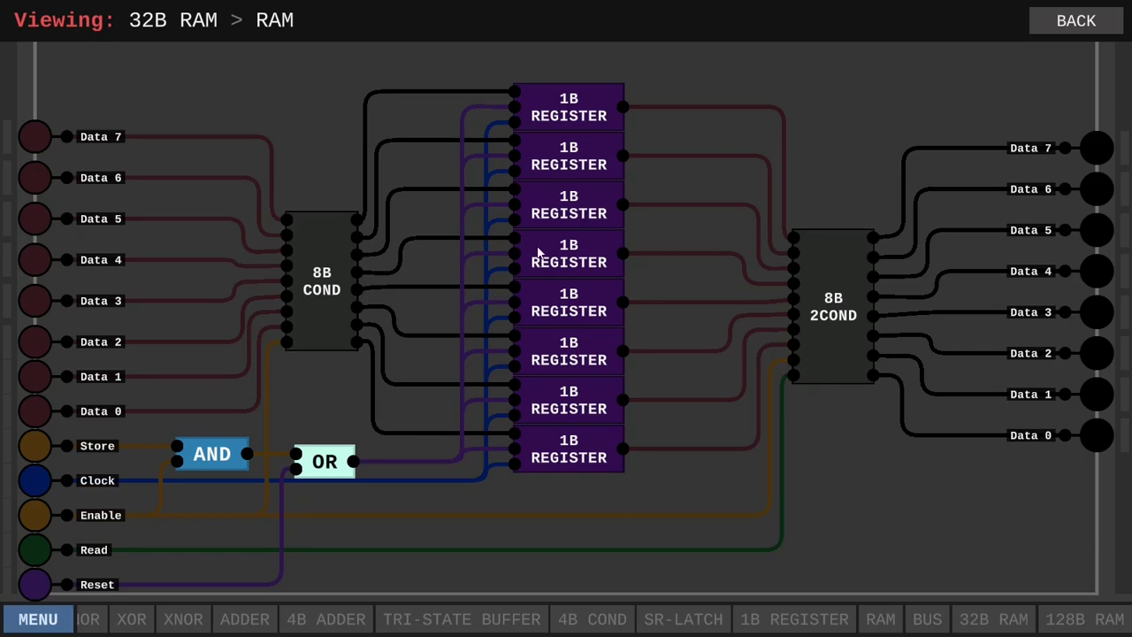
Step: View the inside of the uppermost 1B REGISTER and open its D FLIP-FLOP
{"action": "left_click", "coordinate": [573, 97]}
{"action": "right_click", "coordinate": [573, 99]}
{"action": "left_click", "coordinate": [592, 124]}
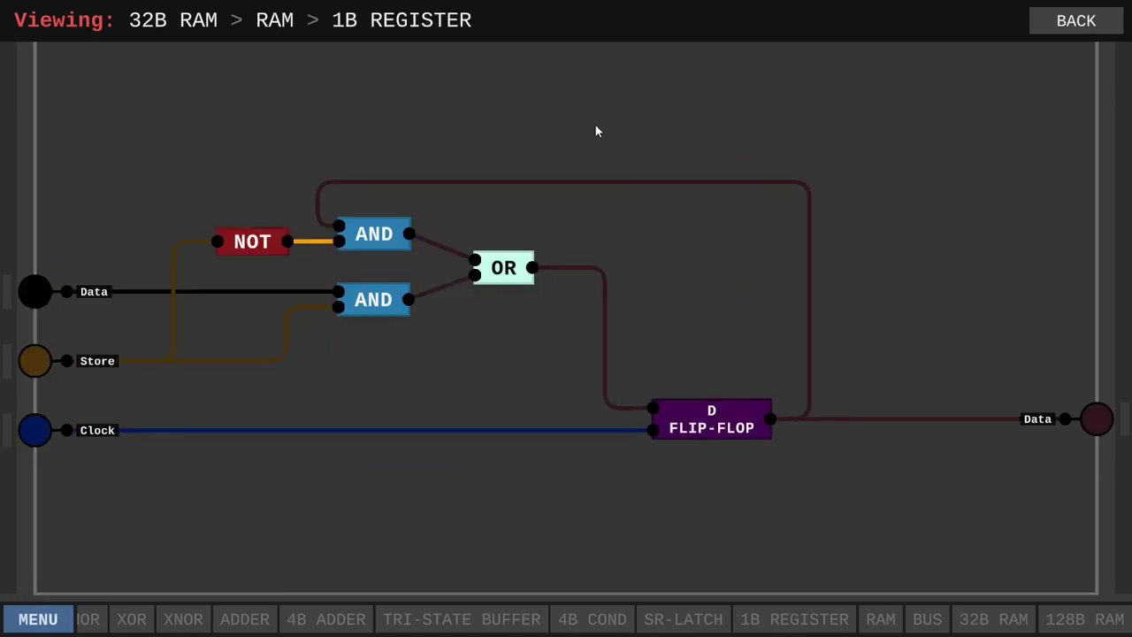
{"action": "left_click", "coordinate": [702, 430]}
{"action": "right_click", "coordinate": [703, 431]}
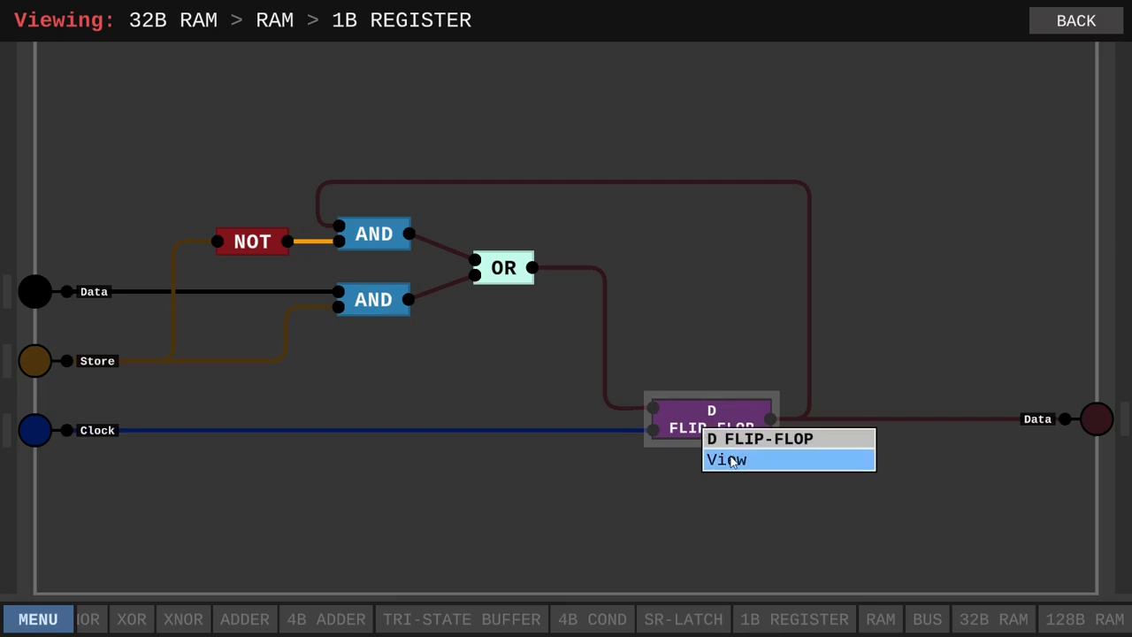
{"action": "left_click", "coordinate": [729, 455]}
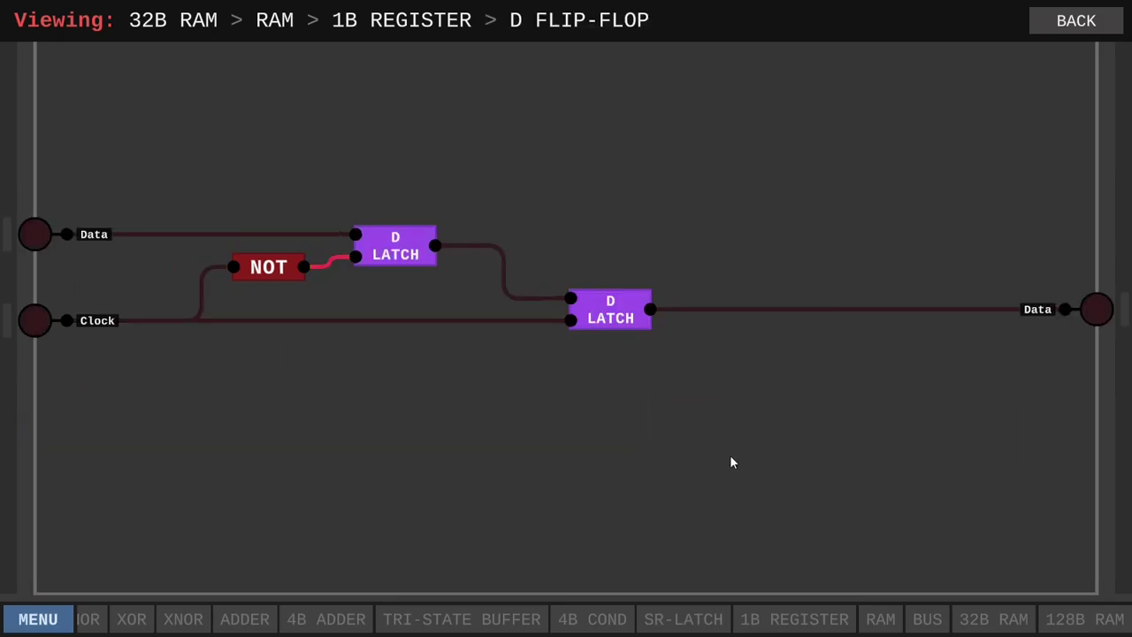
Step: View the inside of the flip-flop's second D LATCH and open its SR-LATCH
{"action": "left_click", "coordinate": [616, 316]}
{"action": "right_click", "coordinate": [617, 314]}
{"action": "left_click", "coordinate": [641, 340]}
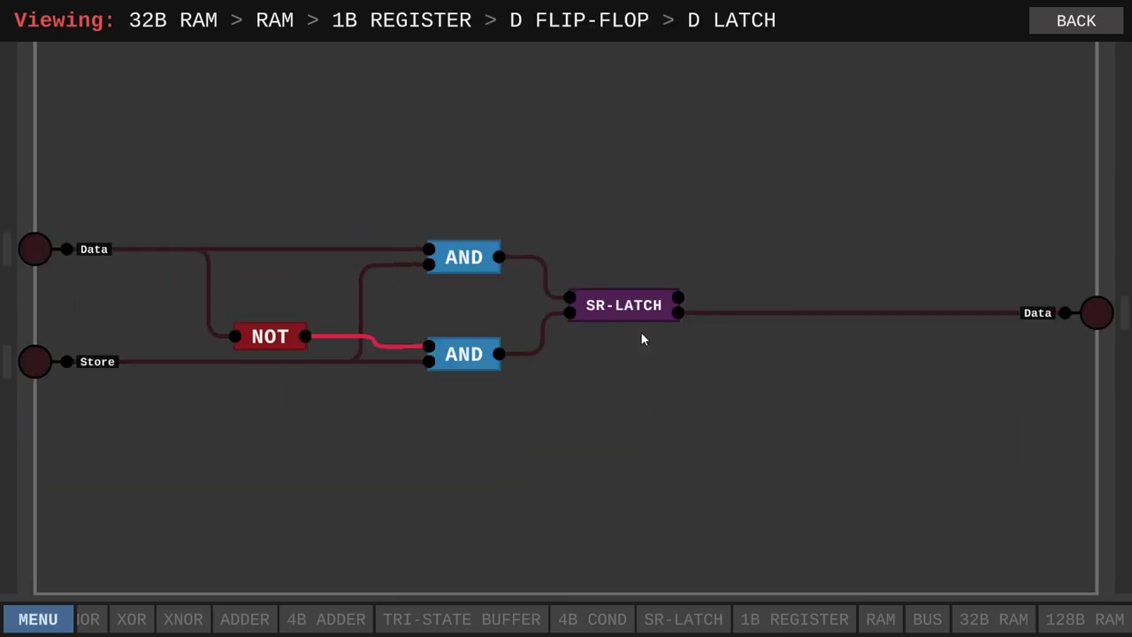
{"action": "left_click", "coordinate": [620, 306]}
{"action": "right_click", "coordinate": [620, 306]}
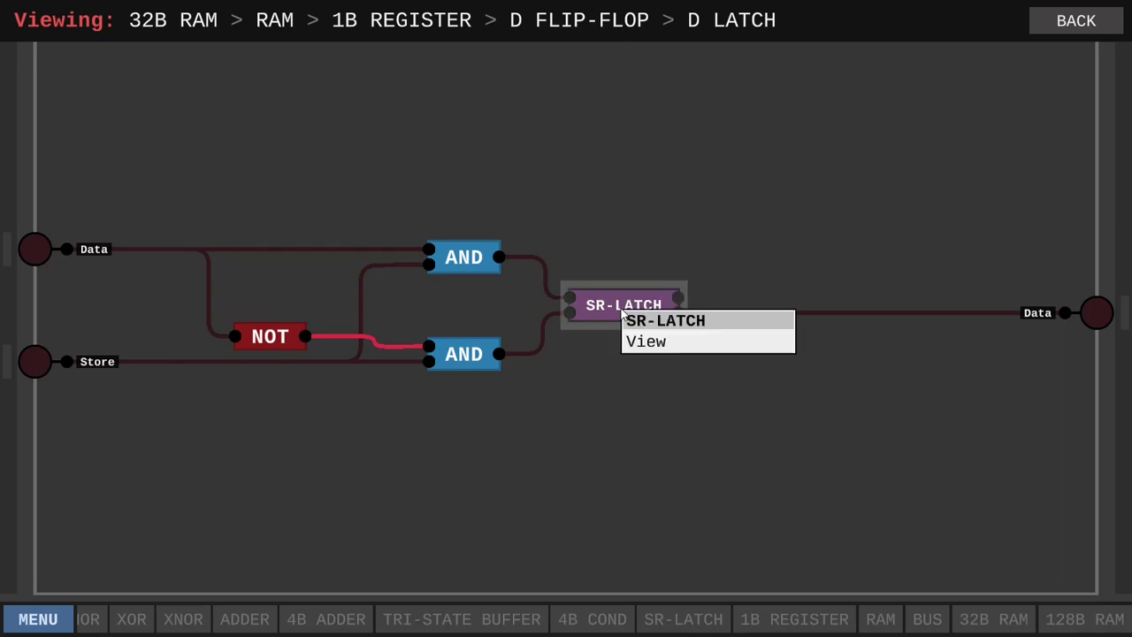
{"action": "left_click", "coordinate": [642, 341]}
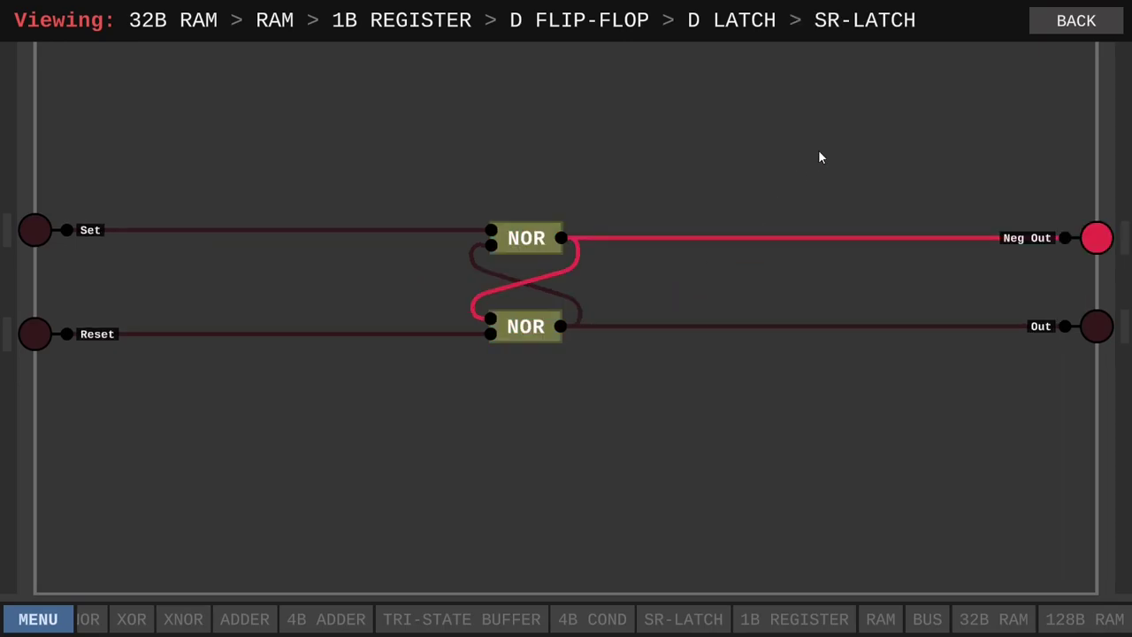
Step: Go back up to the RAM circuit, inspect the inside of its 8B COND chip and close that view
{"action": "left_click", "coordinate": [1068, 21]}
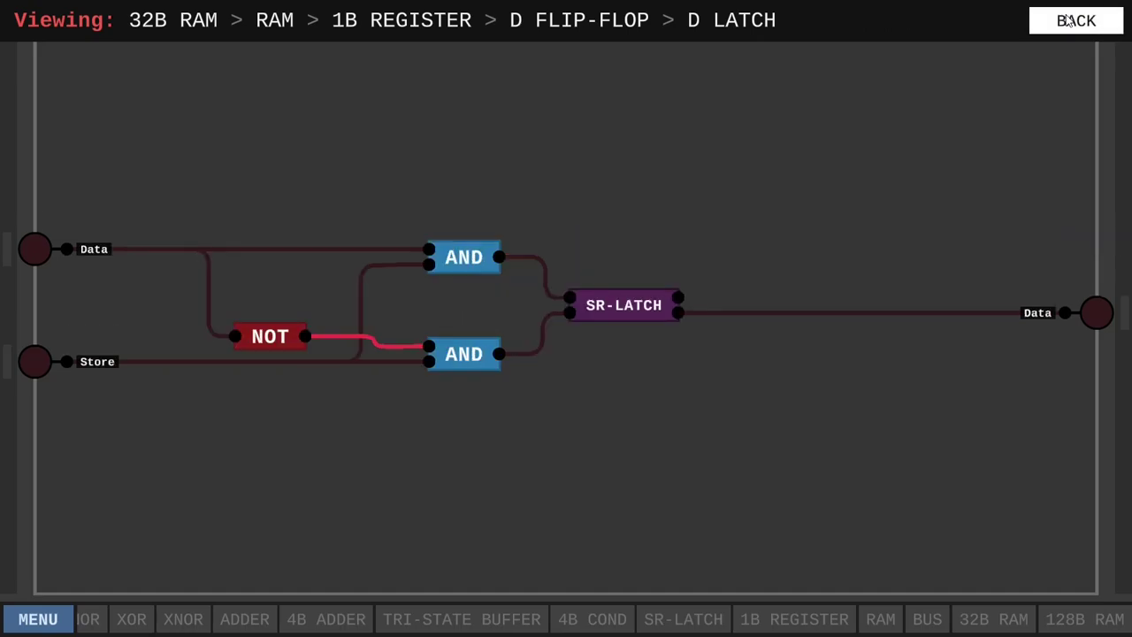
{"action": "left_click", "coordinate": [1068, 21]}
{"action": "left_click", "coordinate": [1068, 21]}
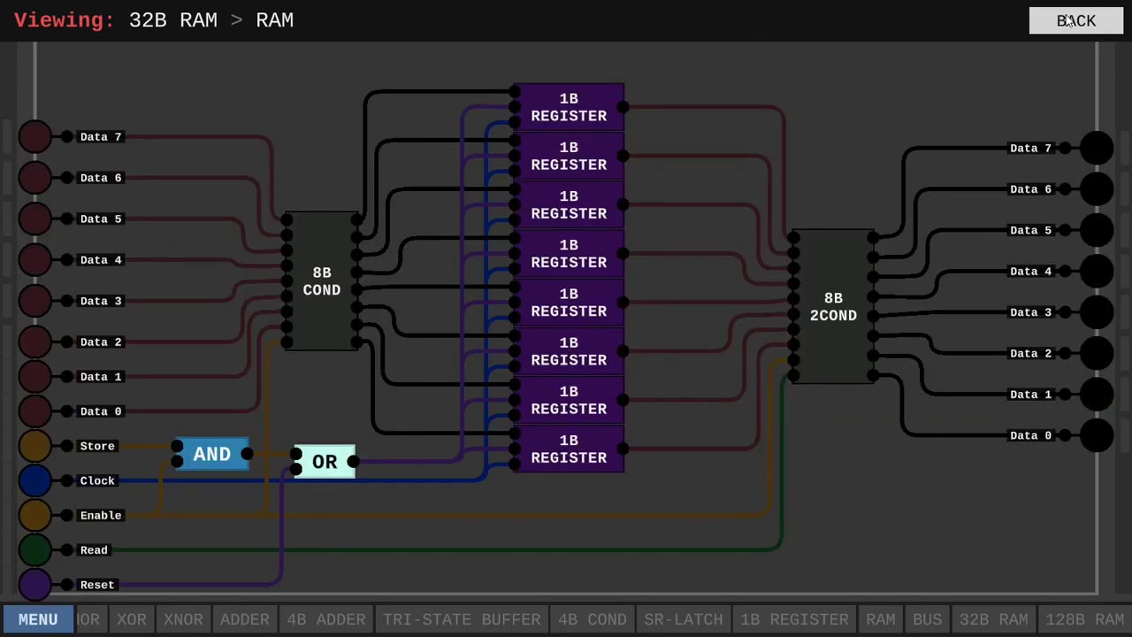
{"action": "left_click", "coordinate": [334, 248]}
{"action": "right_click", "coordinate": [334, 248]}
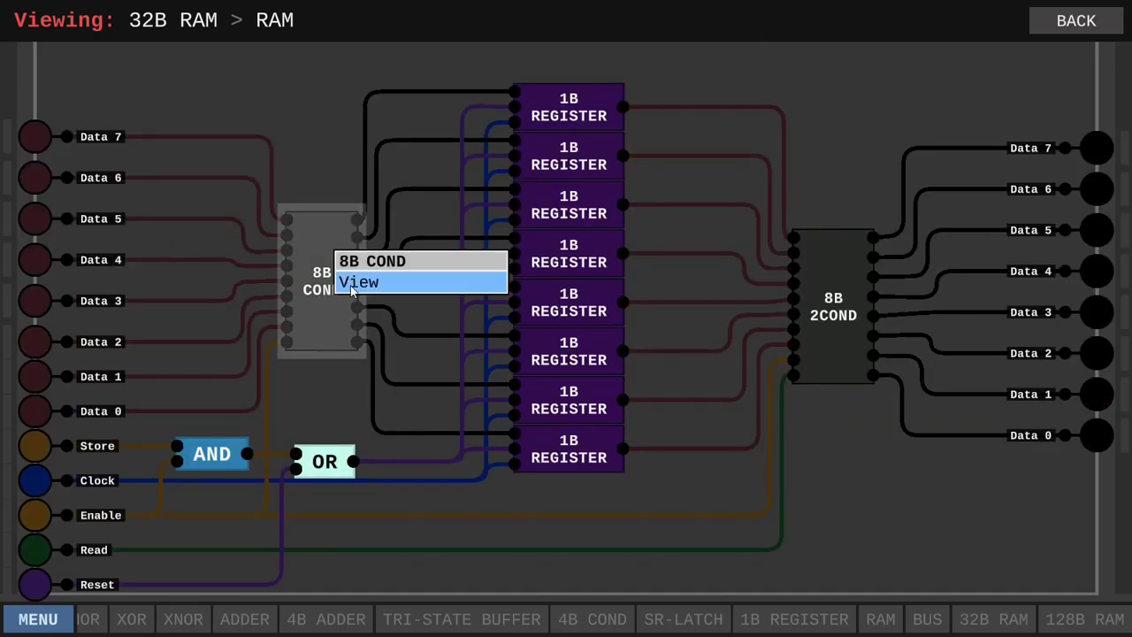
{"action": "left_click", "coordinate": [358, 282]}
{"action": "left_click", "coordinate": [1068, 20]}
Step: Inspect the inside of the 8B 2COND chip and return to the main 128B RAM circuit
{"action": "right_click", "coordinate": [849, 301]}
{"action": "left_click", "coordinate": [867, 326]}
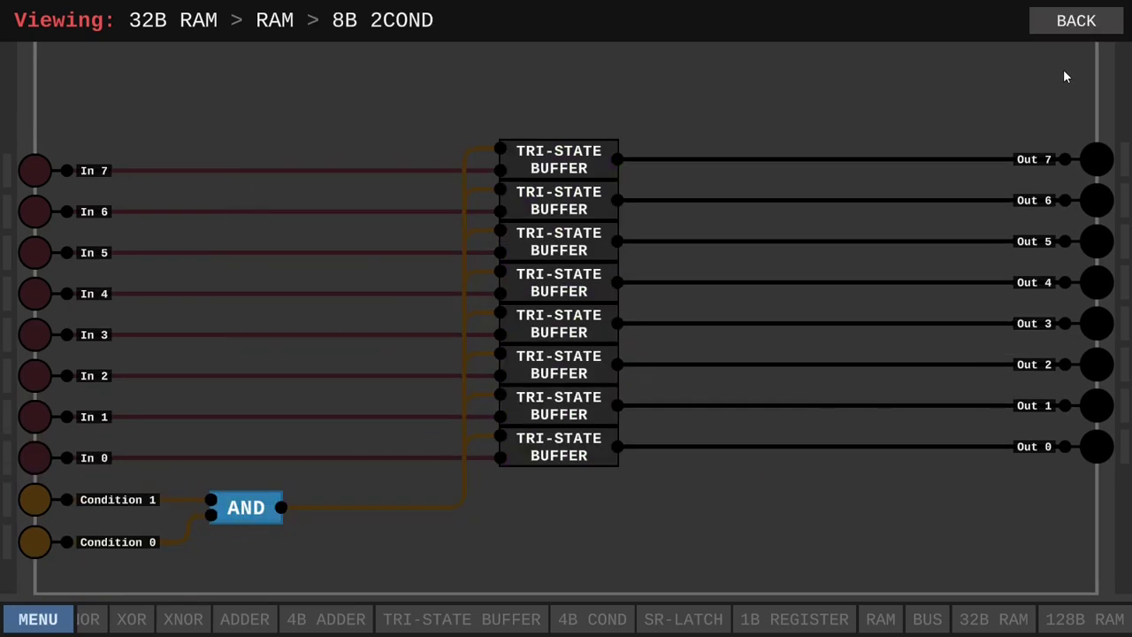
{"action": "left_click", "coordinate": [1068, 20]}
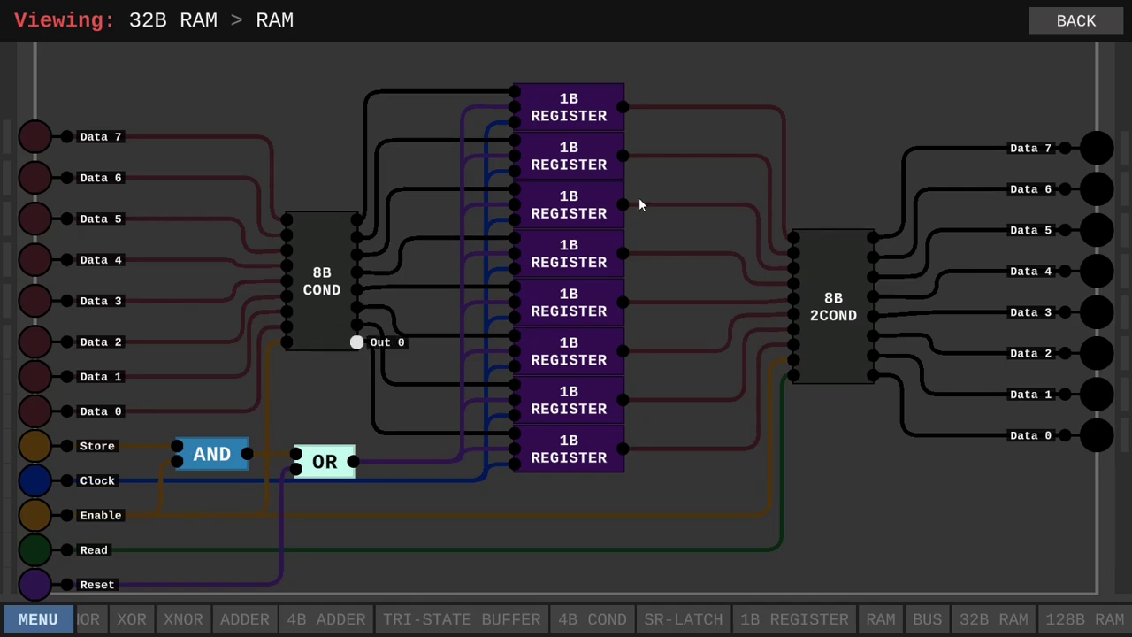
{"action": "left_click", "coordinate": [1068, 20]}
{"action": "left_click", "coordinate": [1063, 20]}
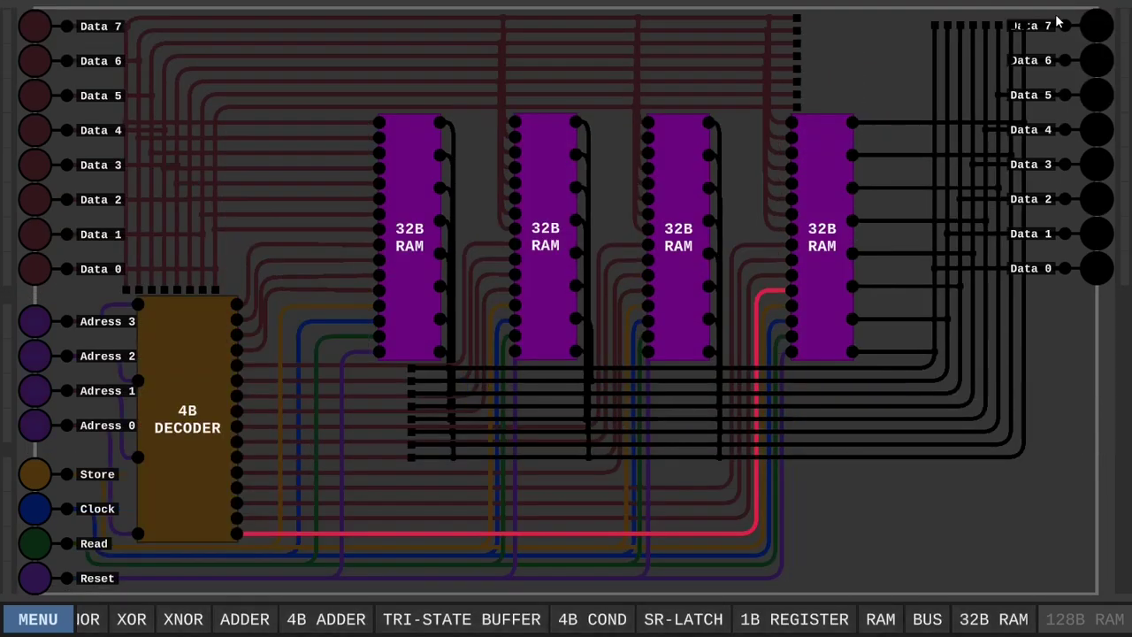